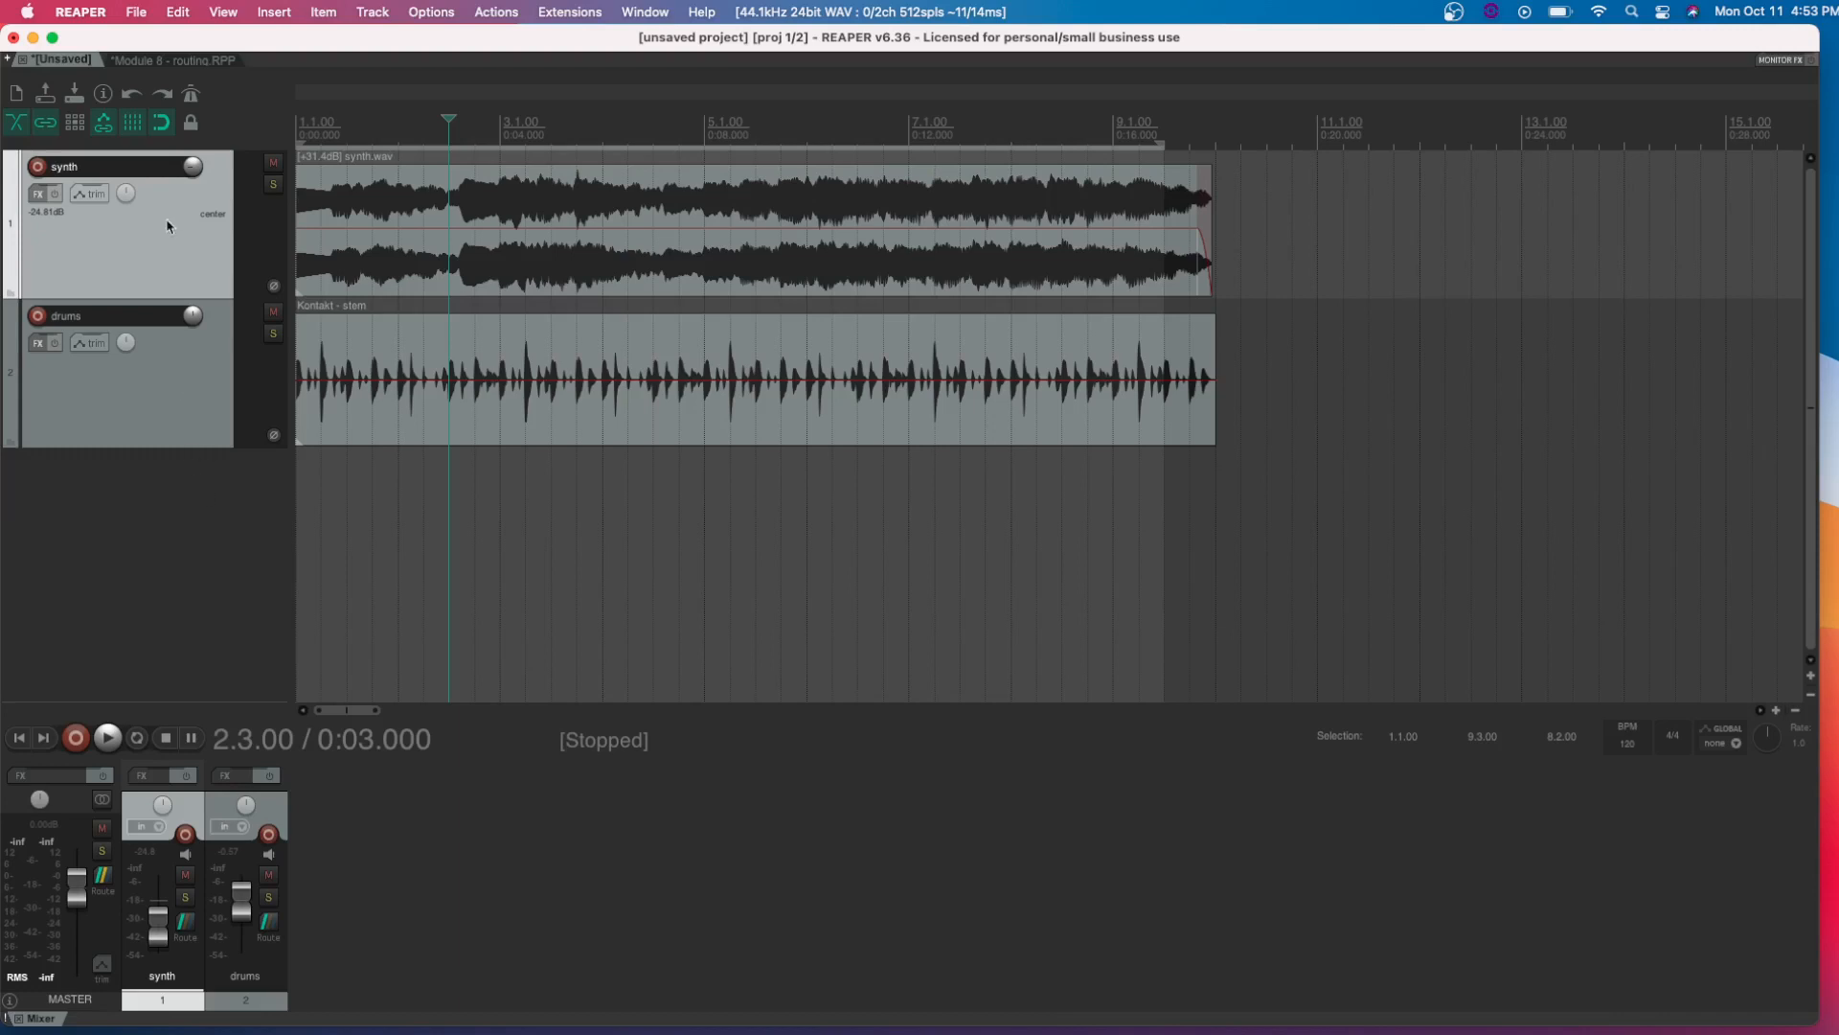
Mute the synth track, play the project briefly to hear the drums alone, and unmute the synth
left_click(168, 371)
left_click(159, 254)
left_click(273, 164)
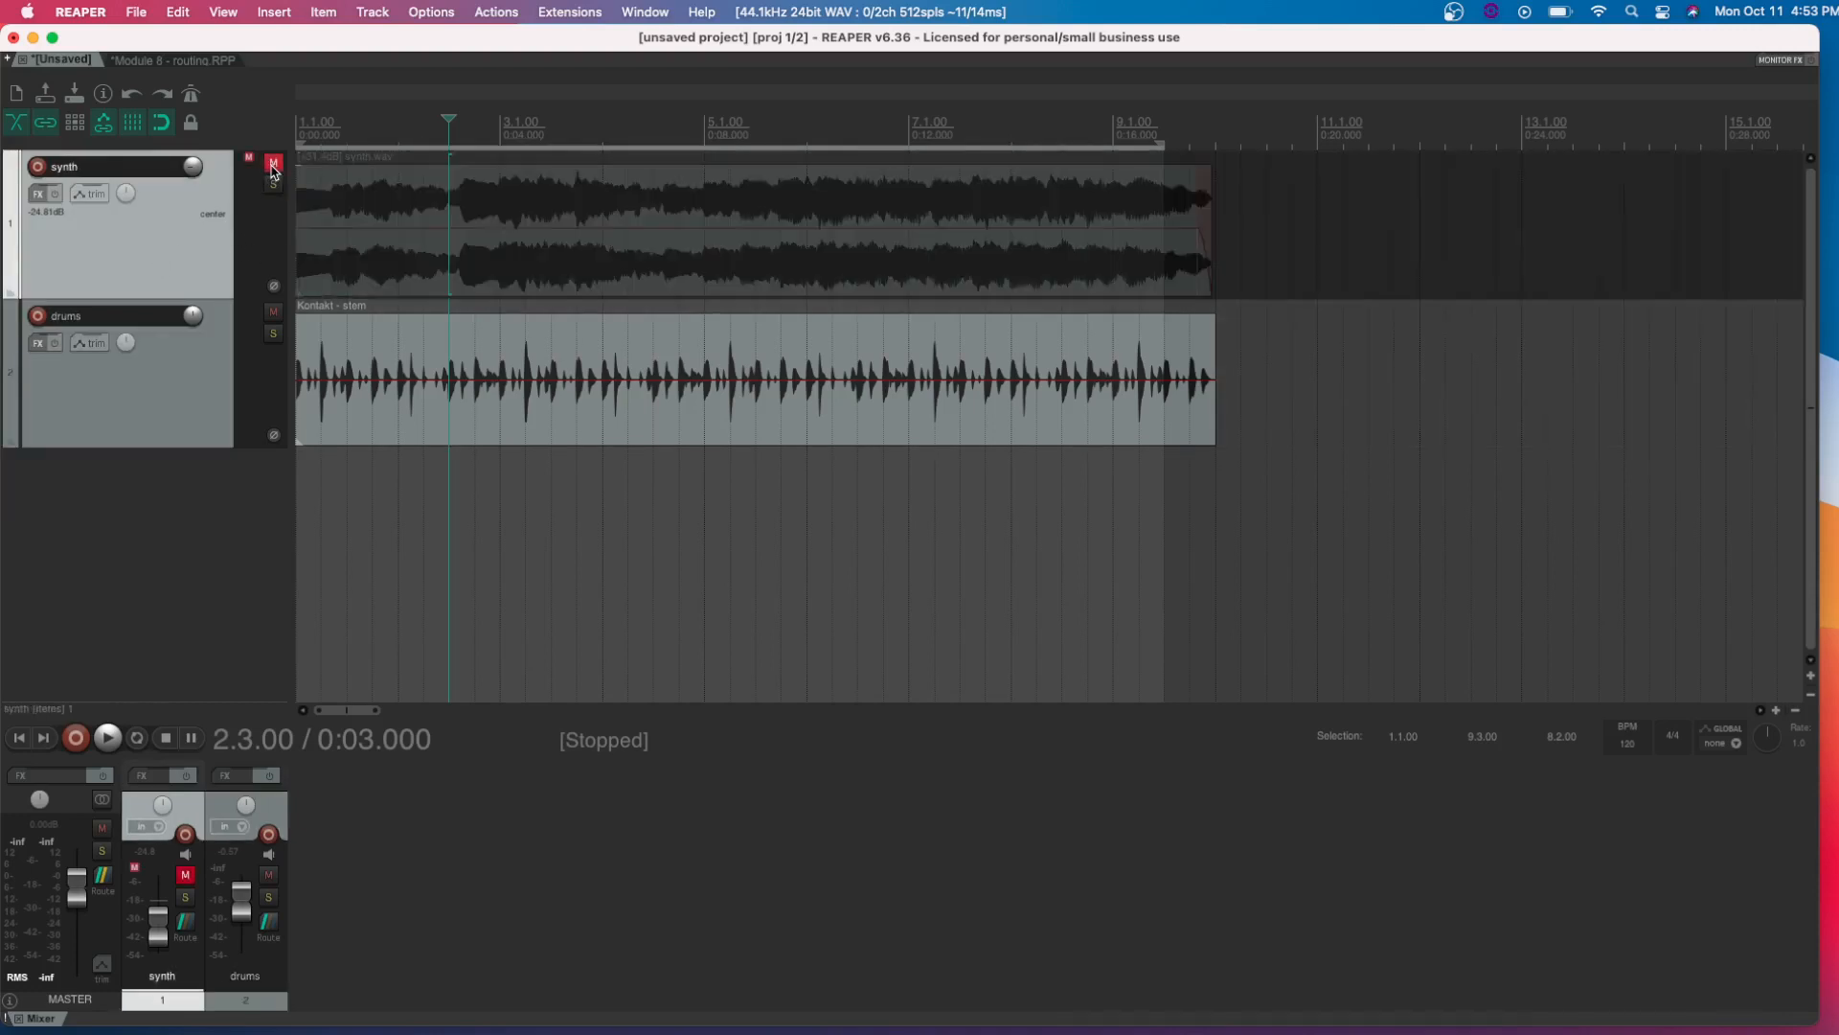
key("space")
key("space")
left_click(273, 164)
Solo the synth track, play a few seconds of it, and turn the solo off
left_click(273, 184)
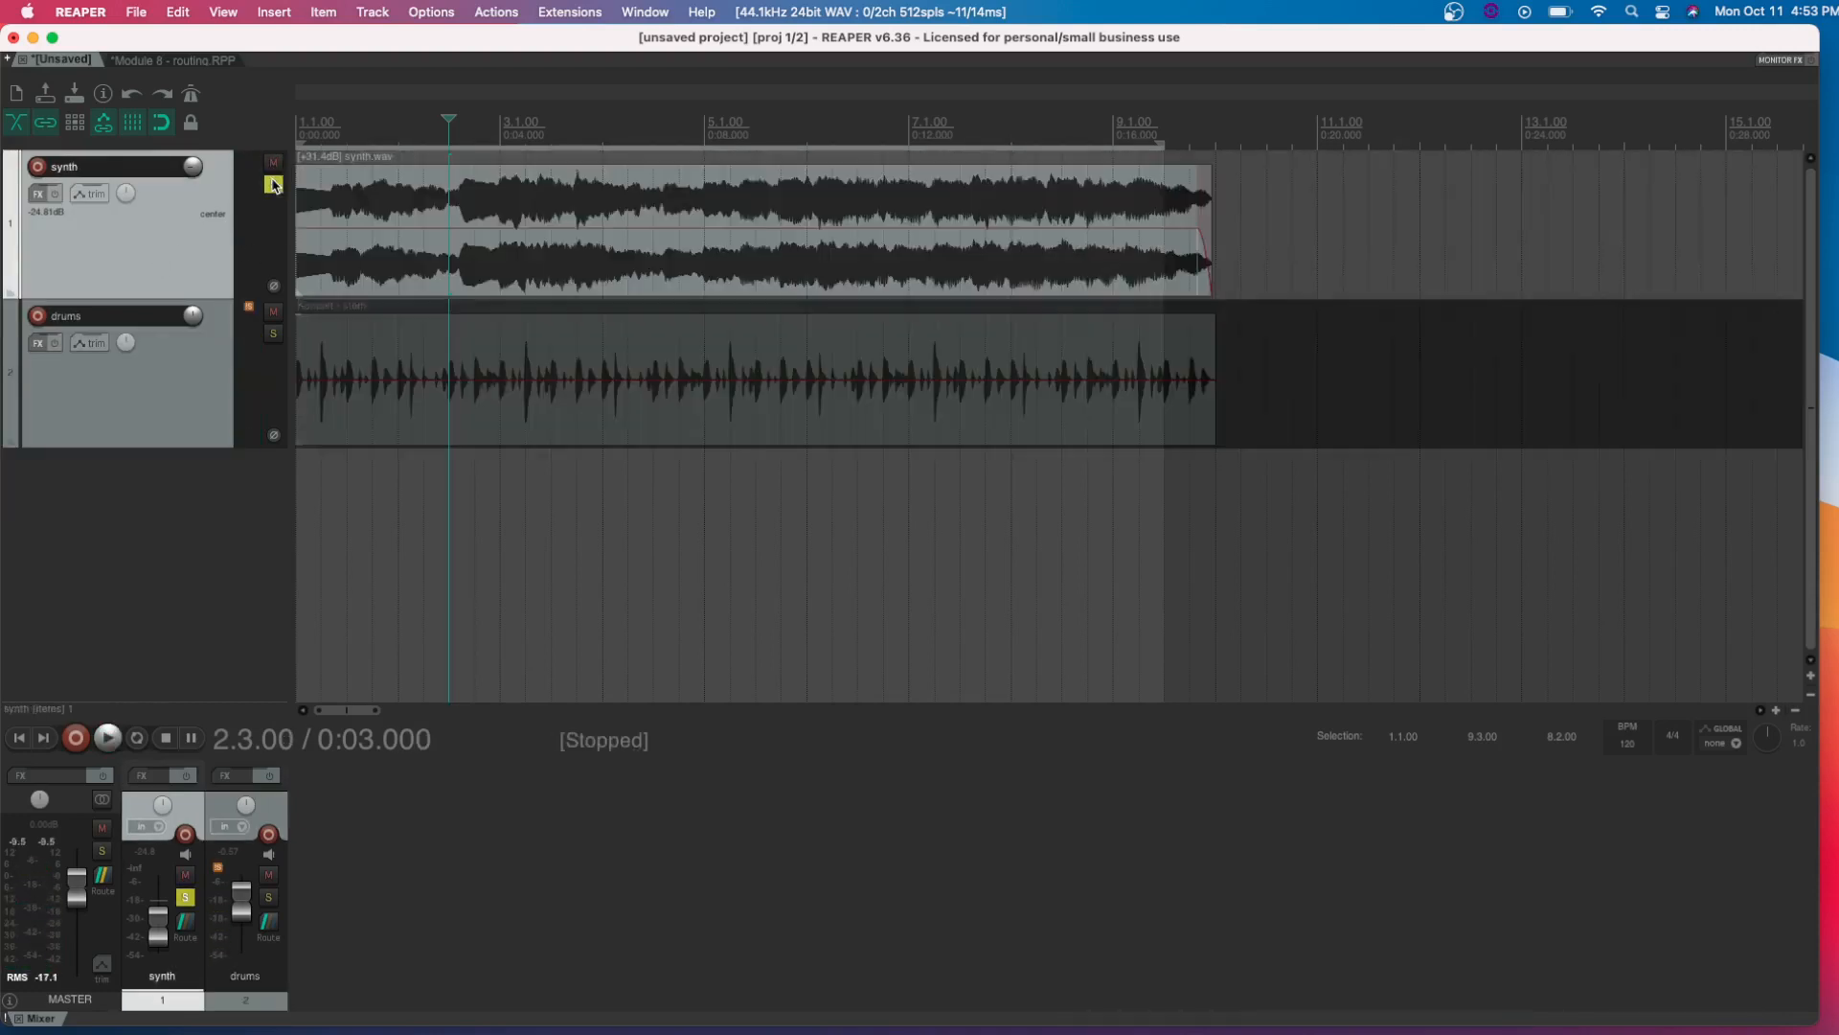
key("space")
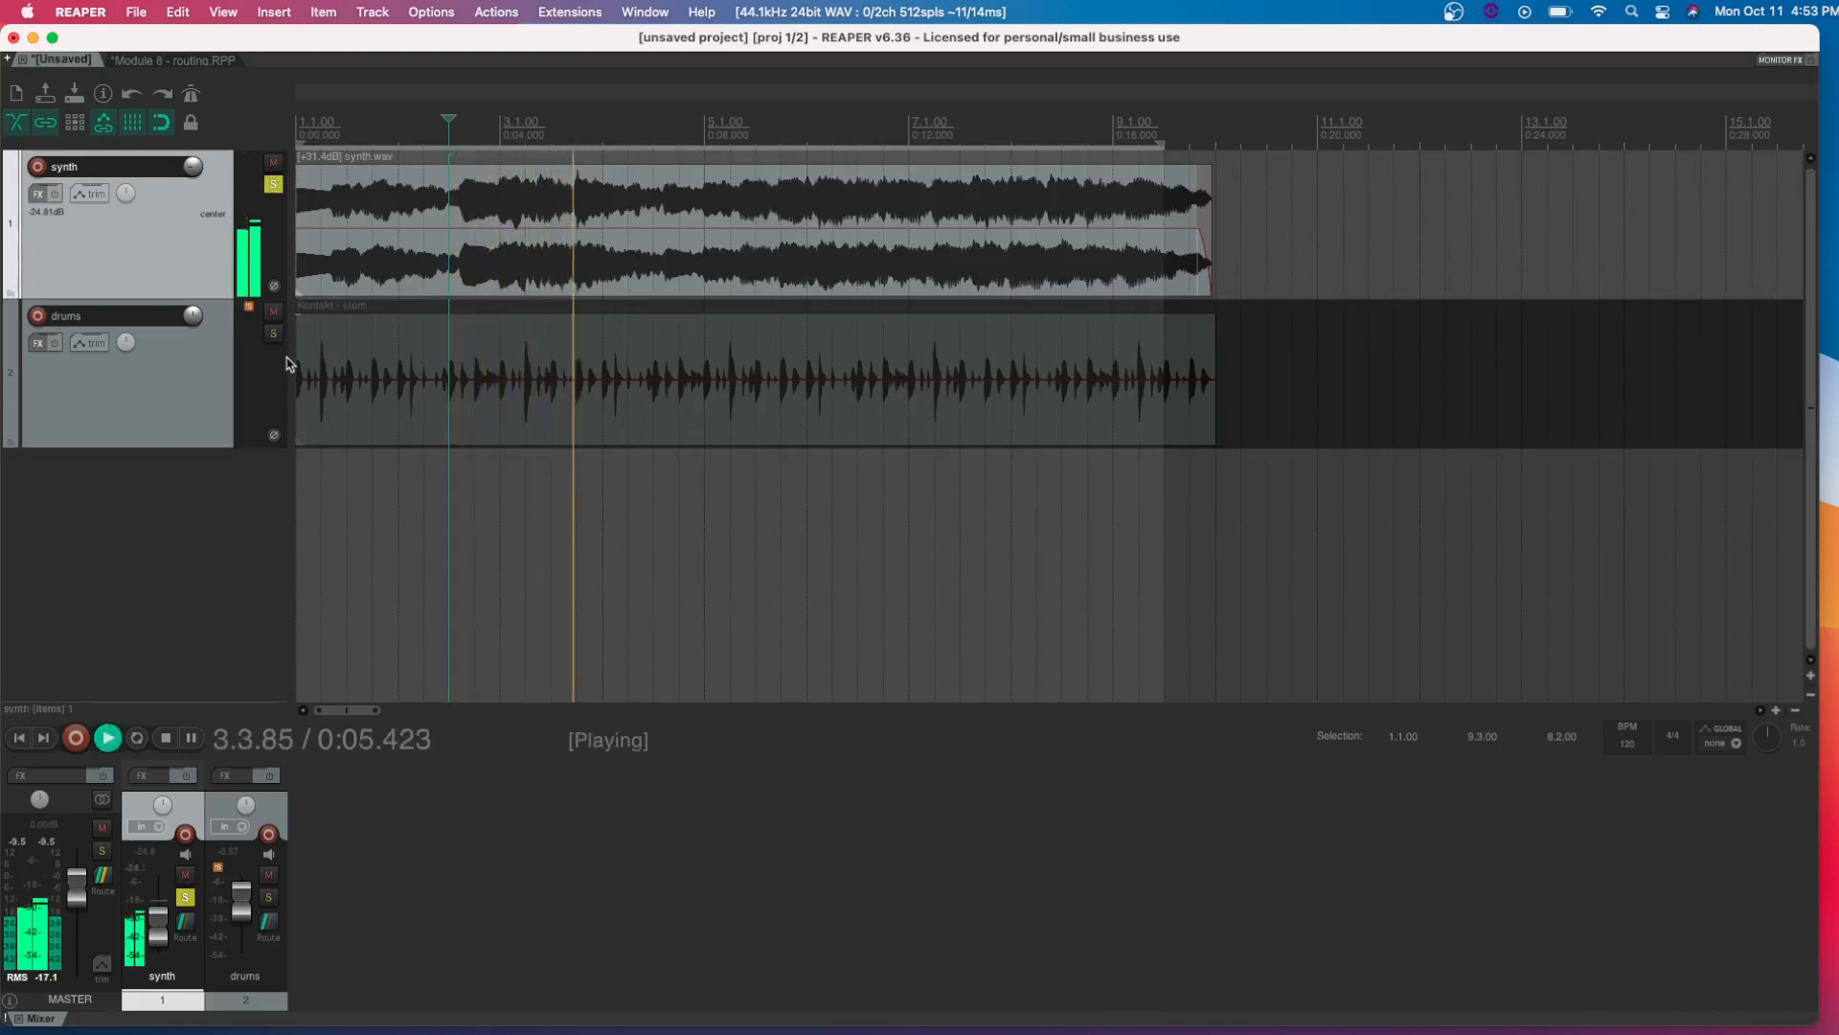
key("space")
left_click(273, 184)
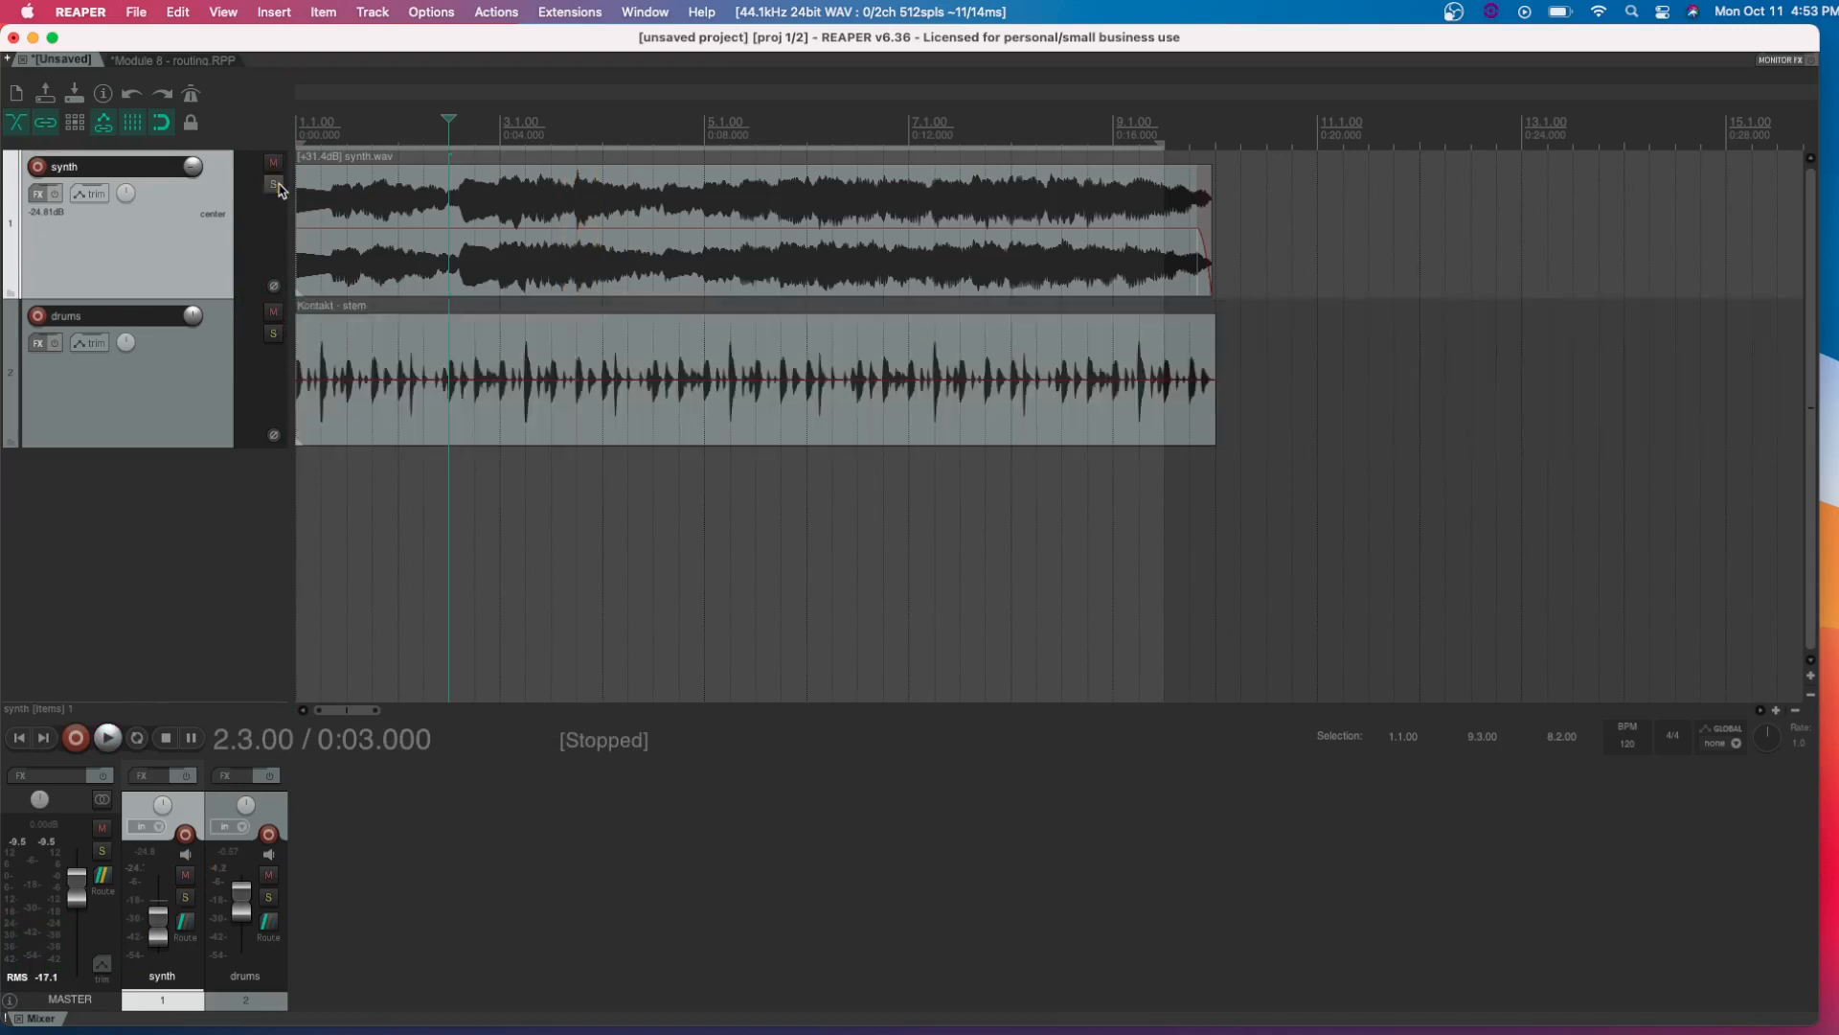
Solo the drums track, play a short stretch of it, and turn the solo off
left_click(274, 334)
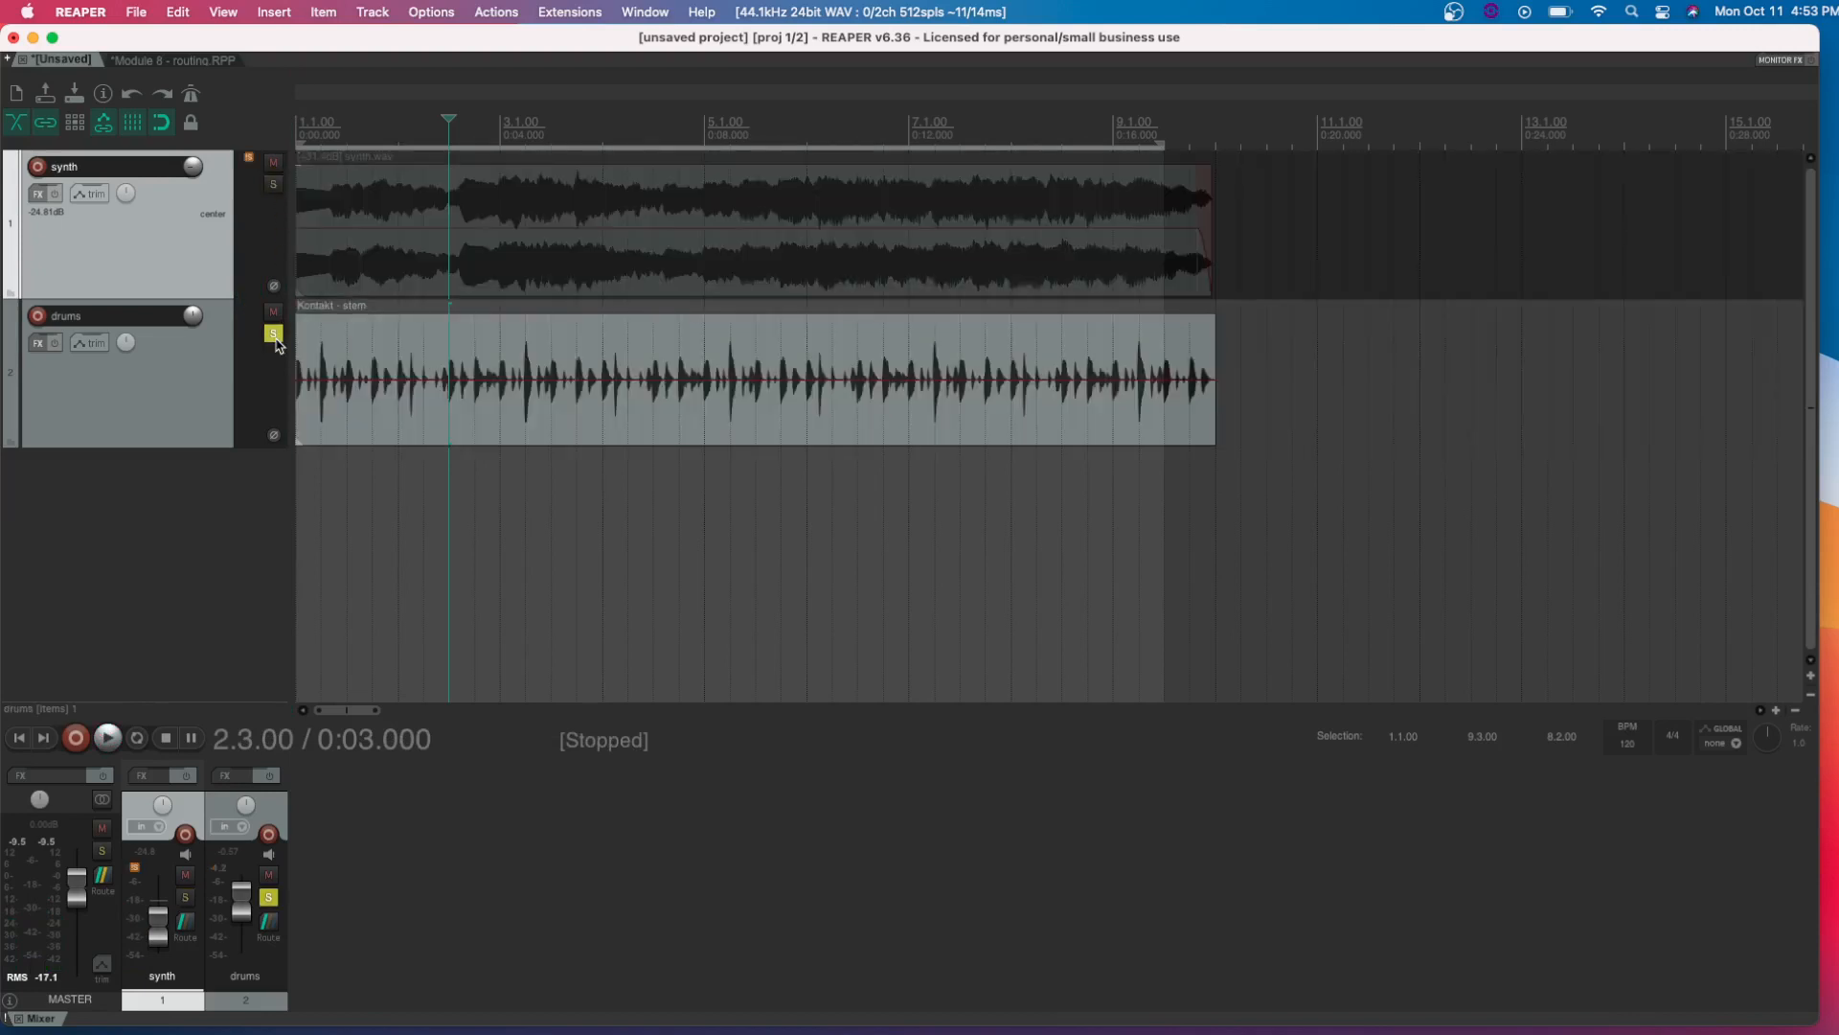
key("space")
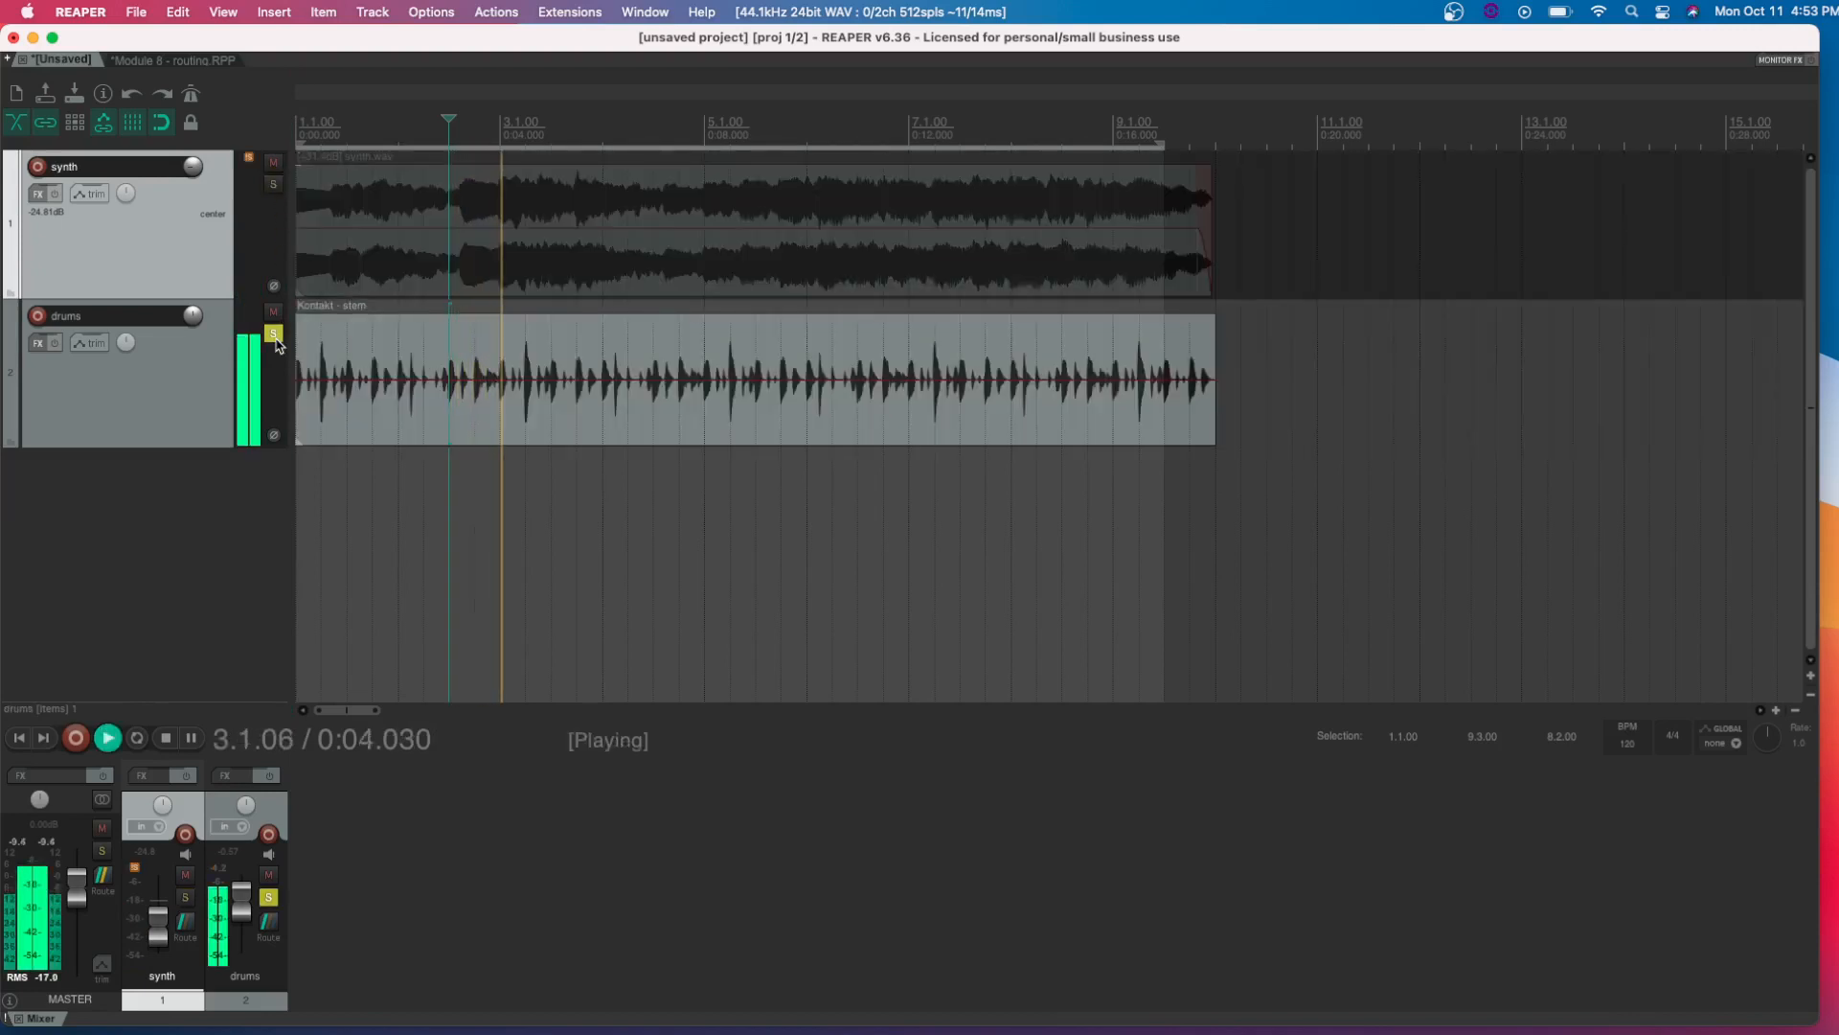
key("space")
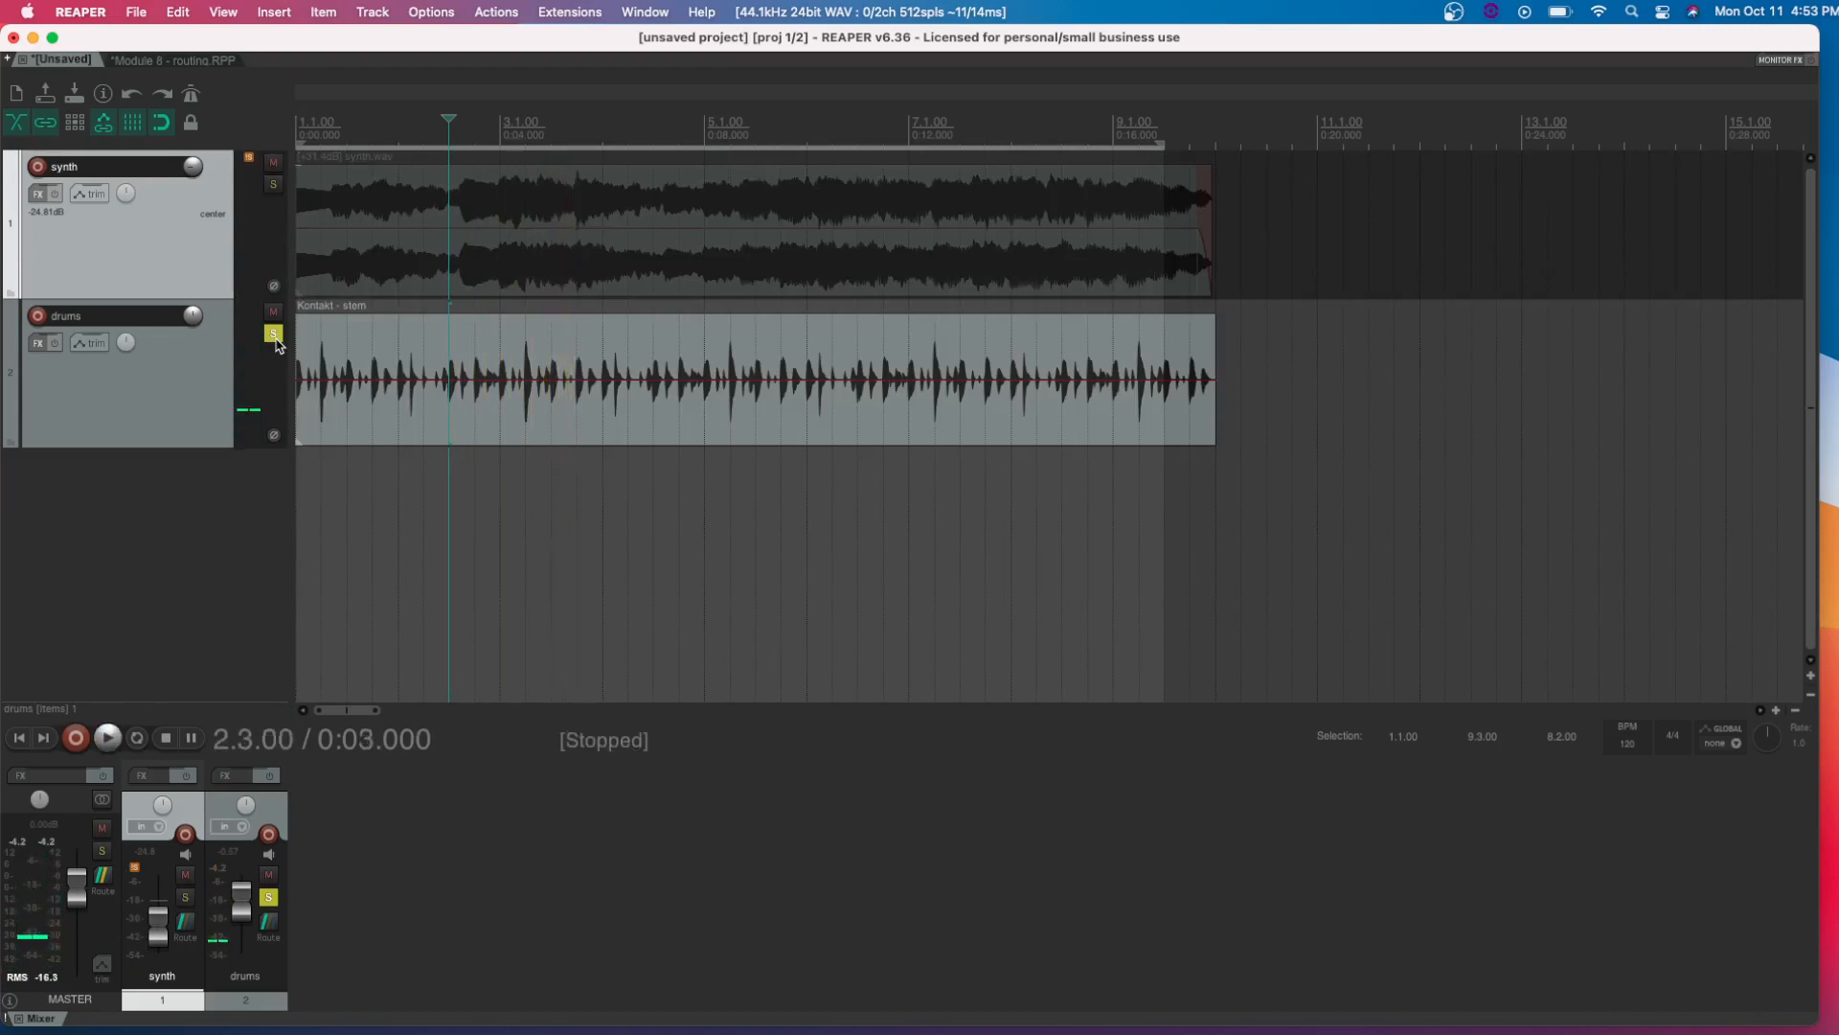
left_click(274, 335)
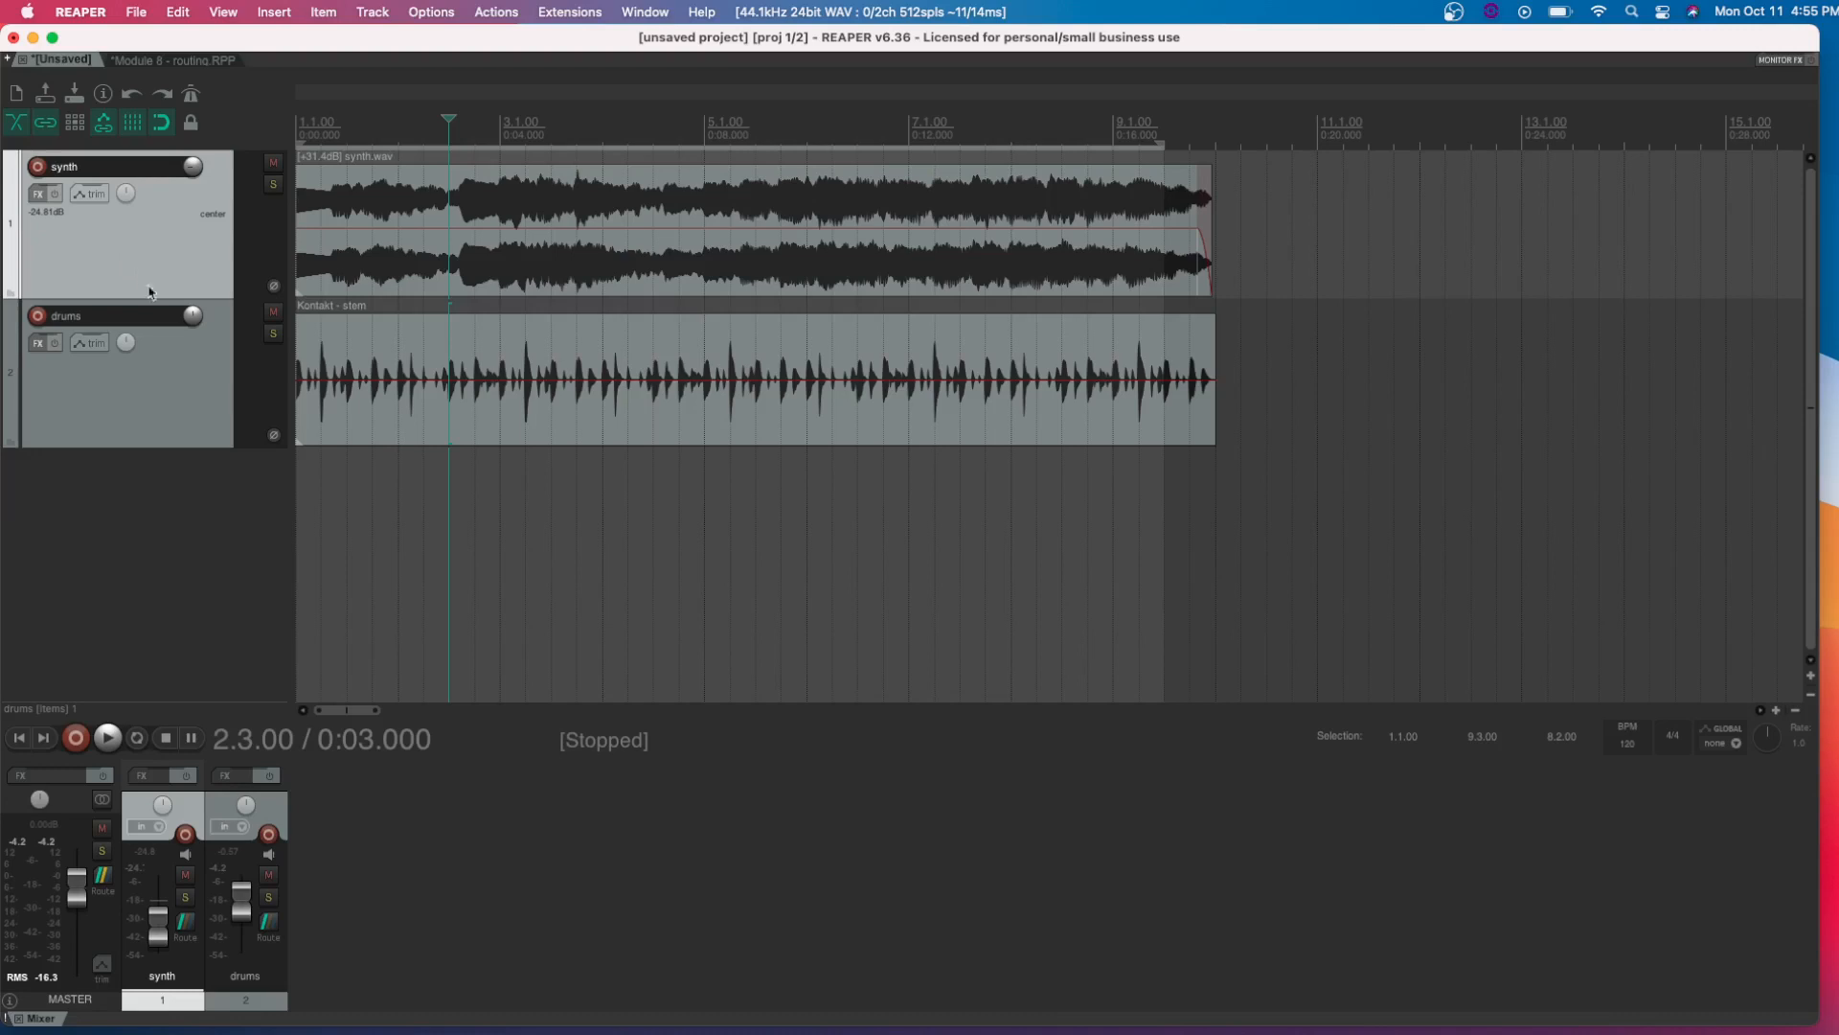
Add a new track below the drums, reduce its height, and name it "reverb"
double_click(143, 508)
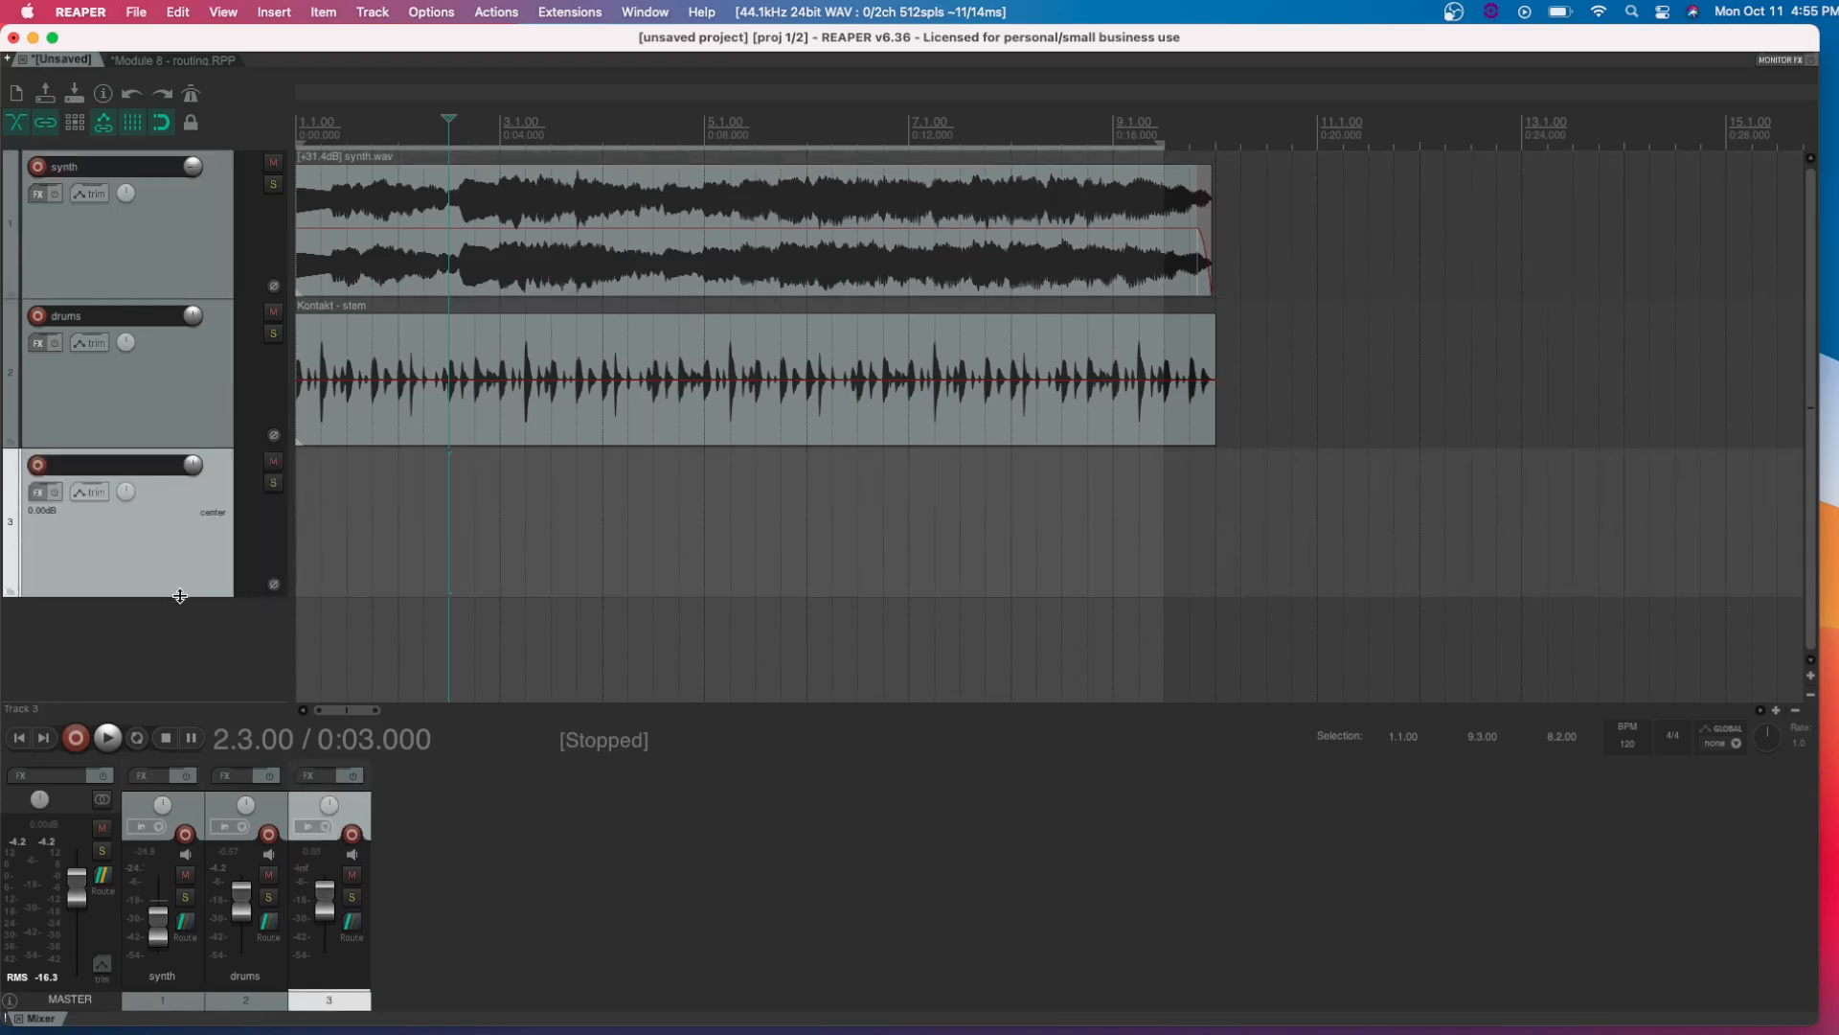
left_click_drag(181, 595, 189, 538)
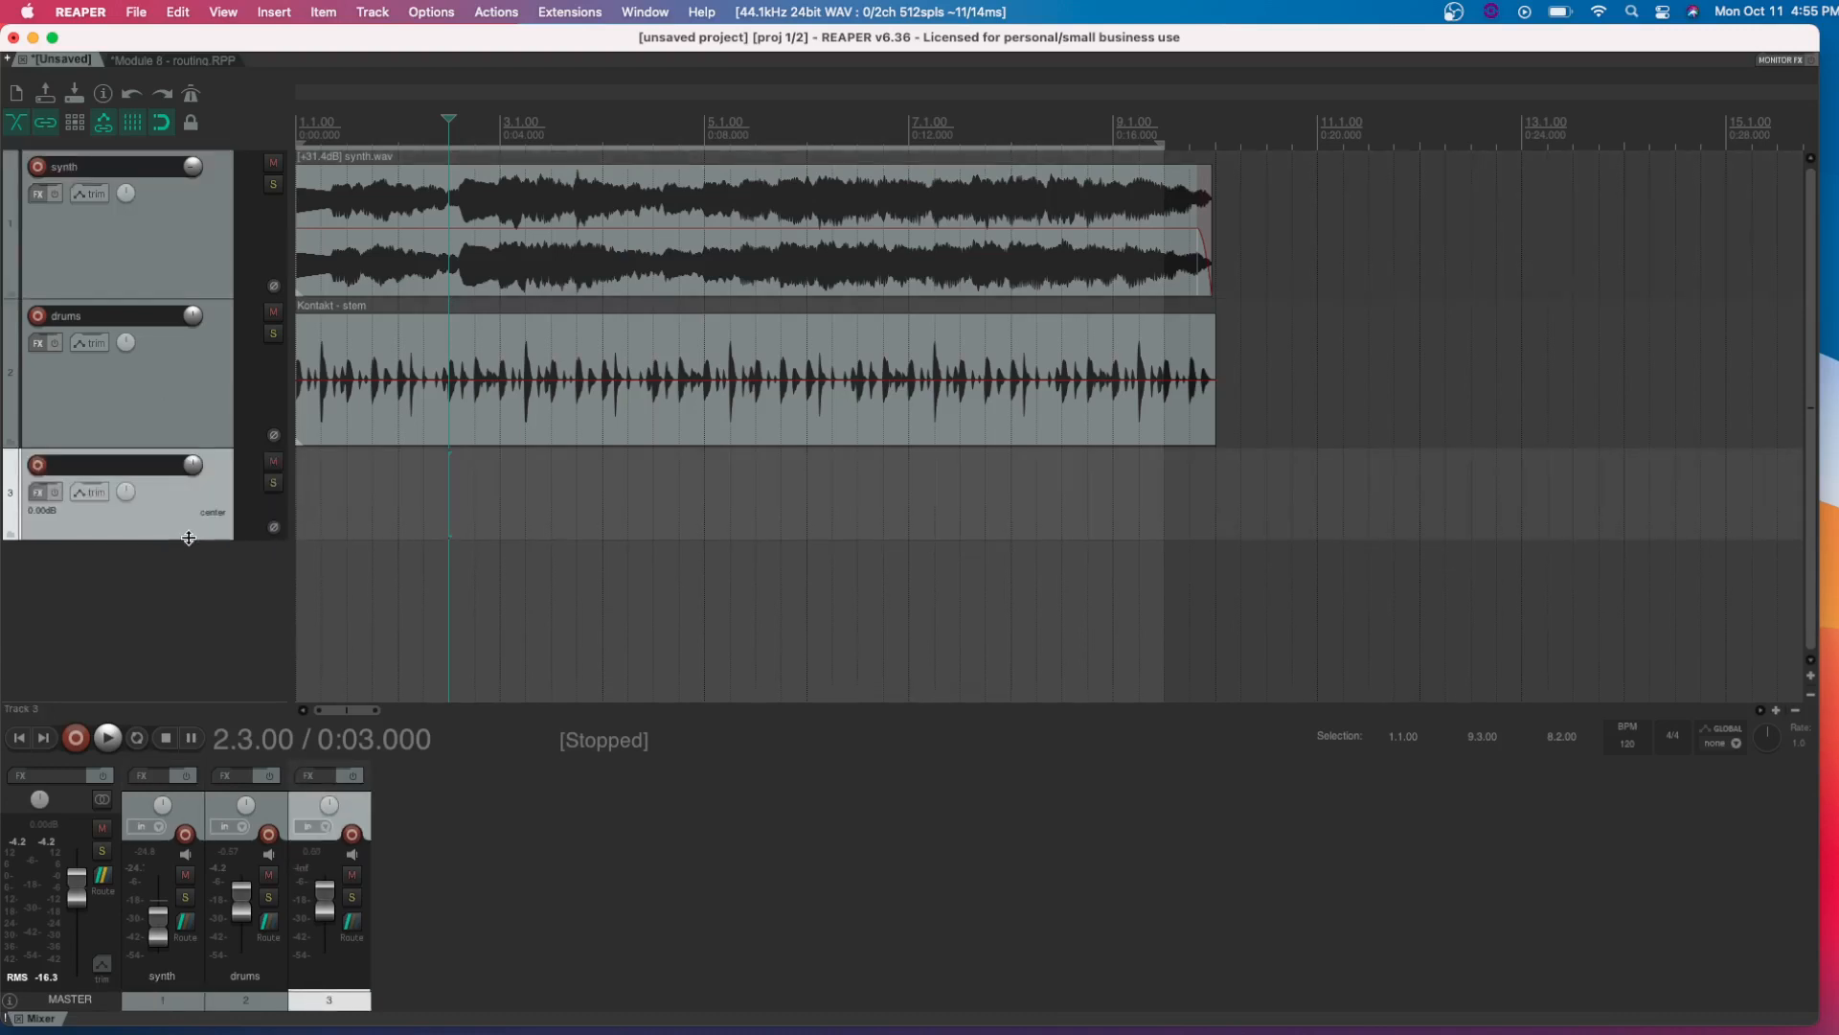
double_click(116, 468)
type("rever")
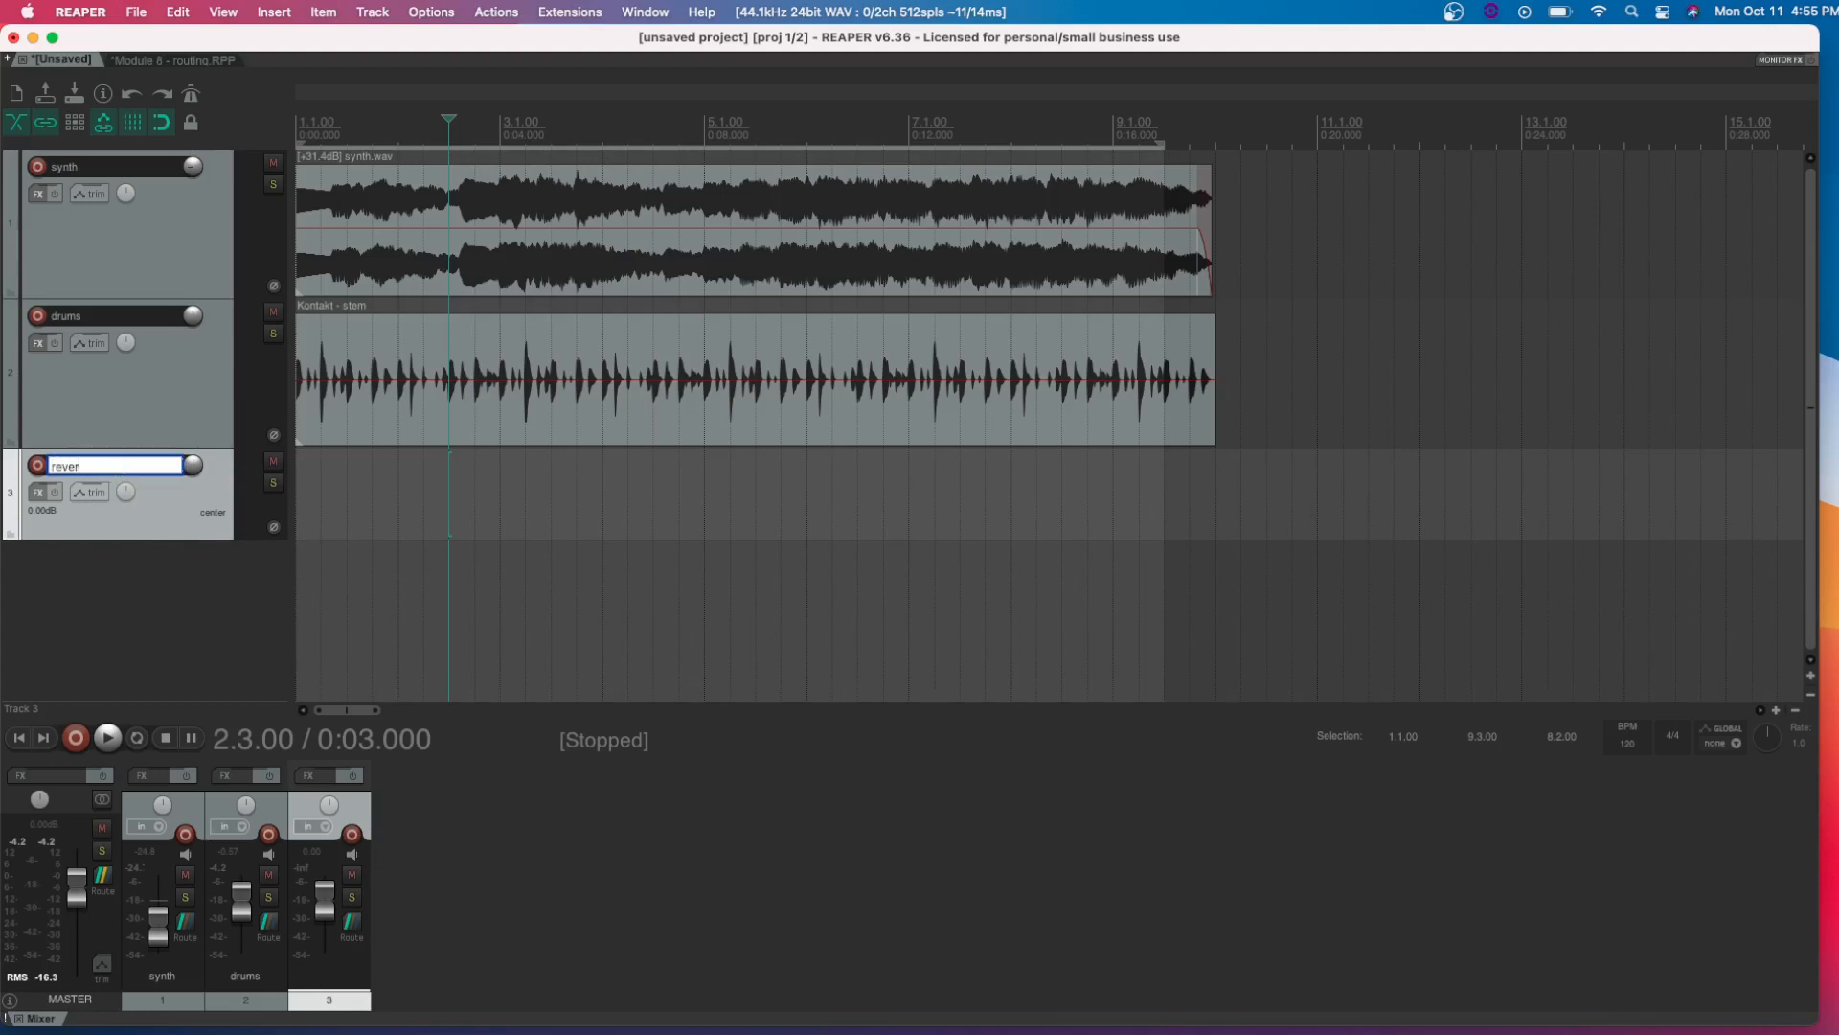
type("b")
key("Return")
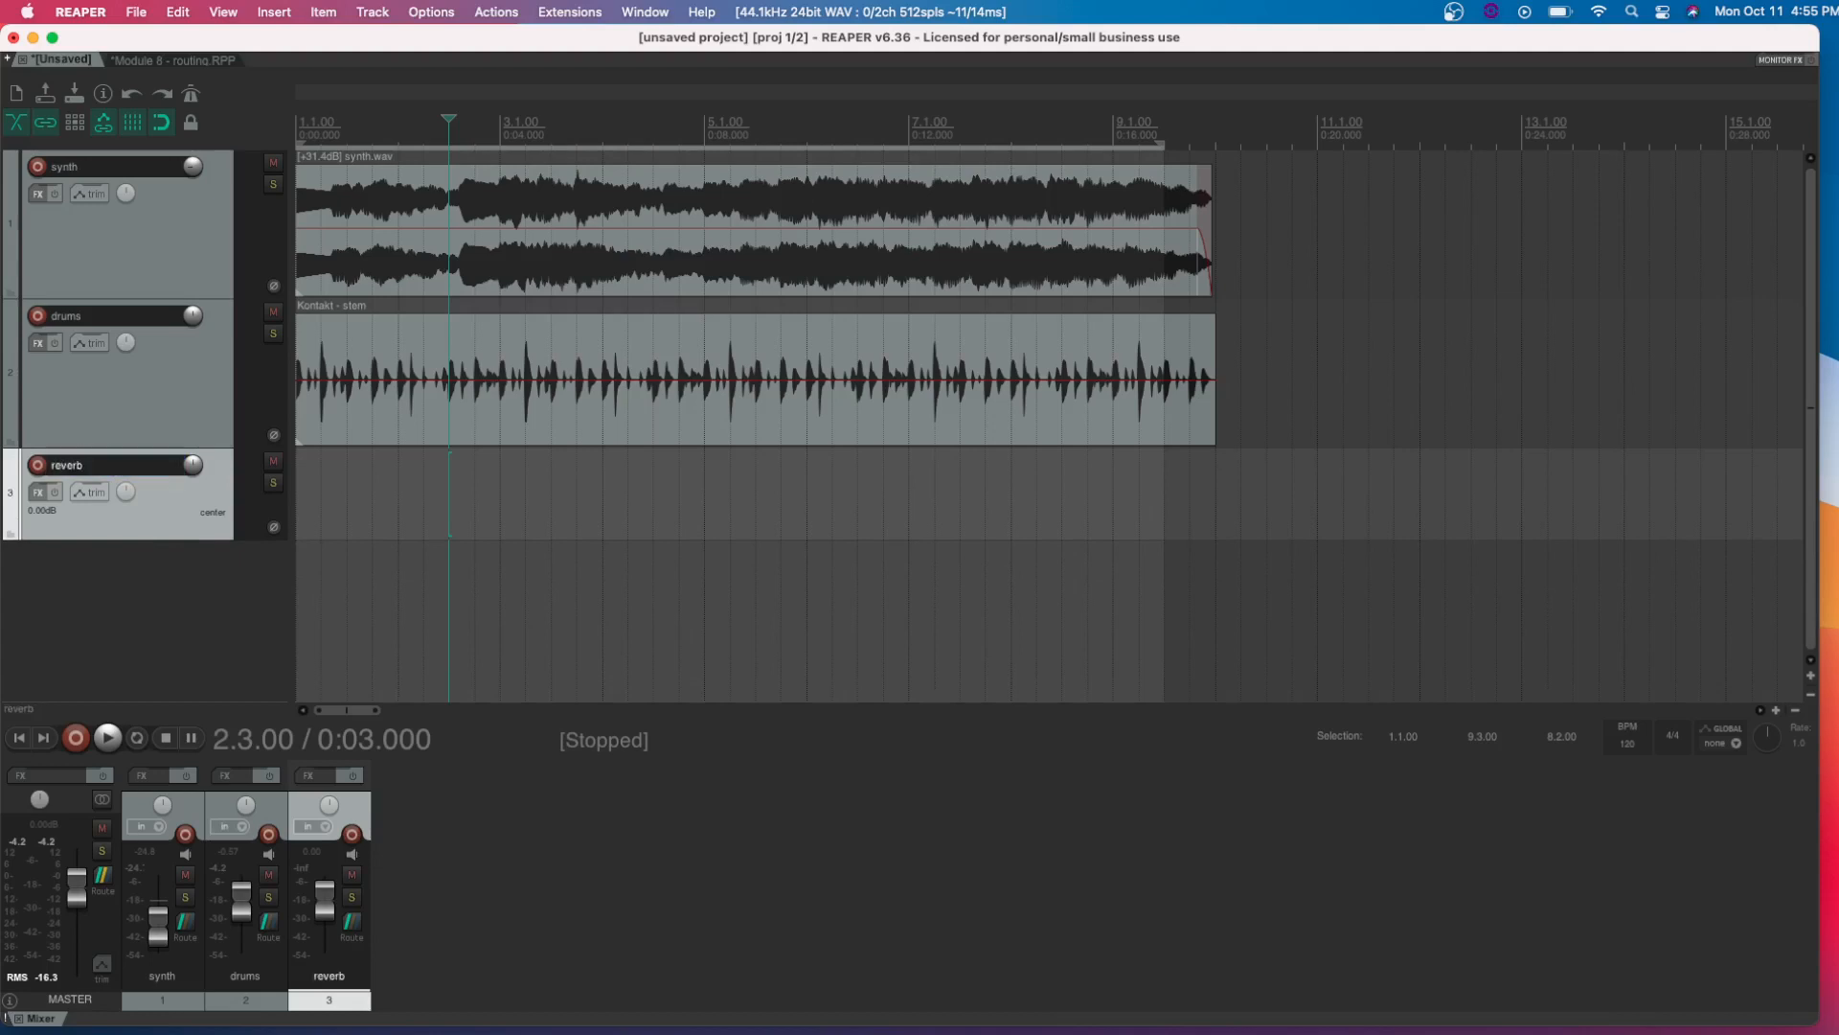
Duplicate the reverb track and rename the copy "clean"
right_click(146, 517)
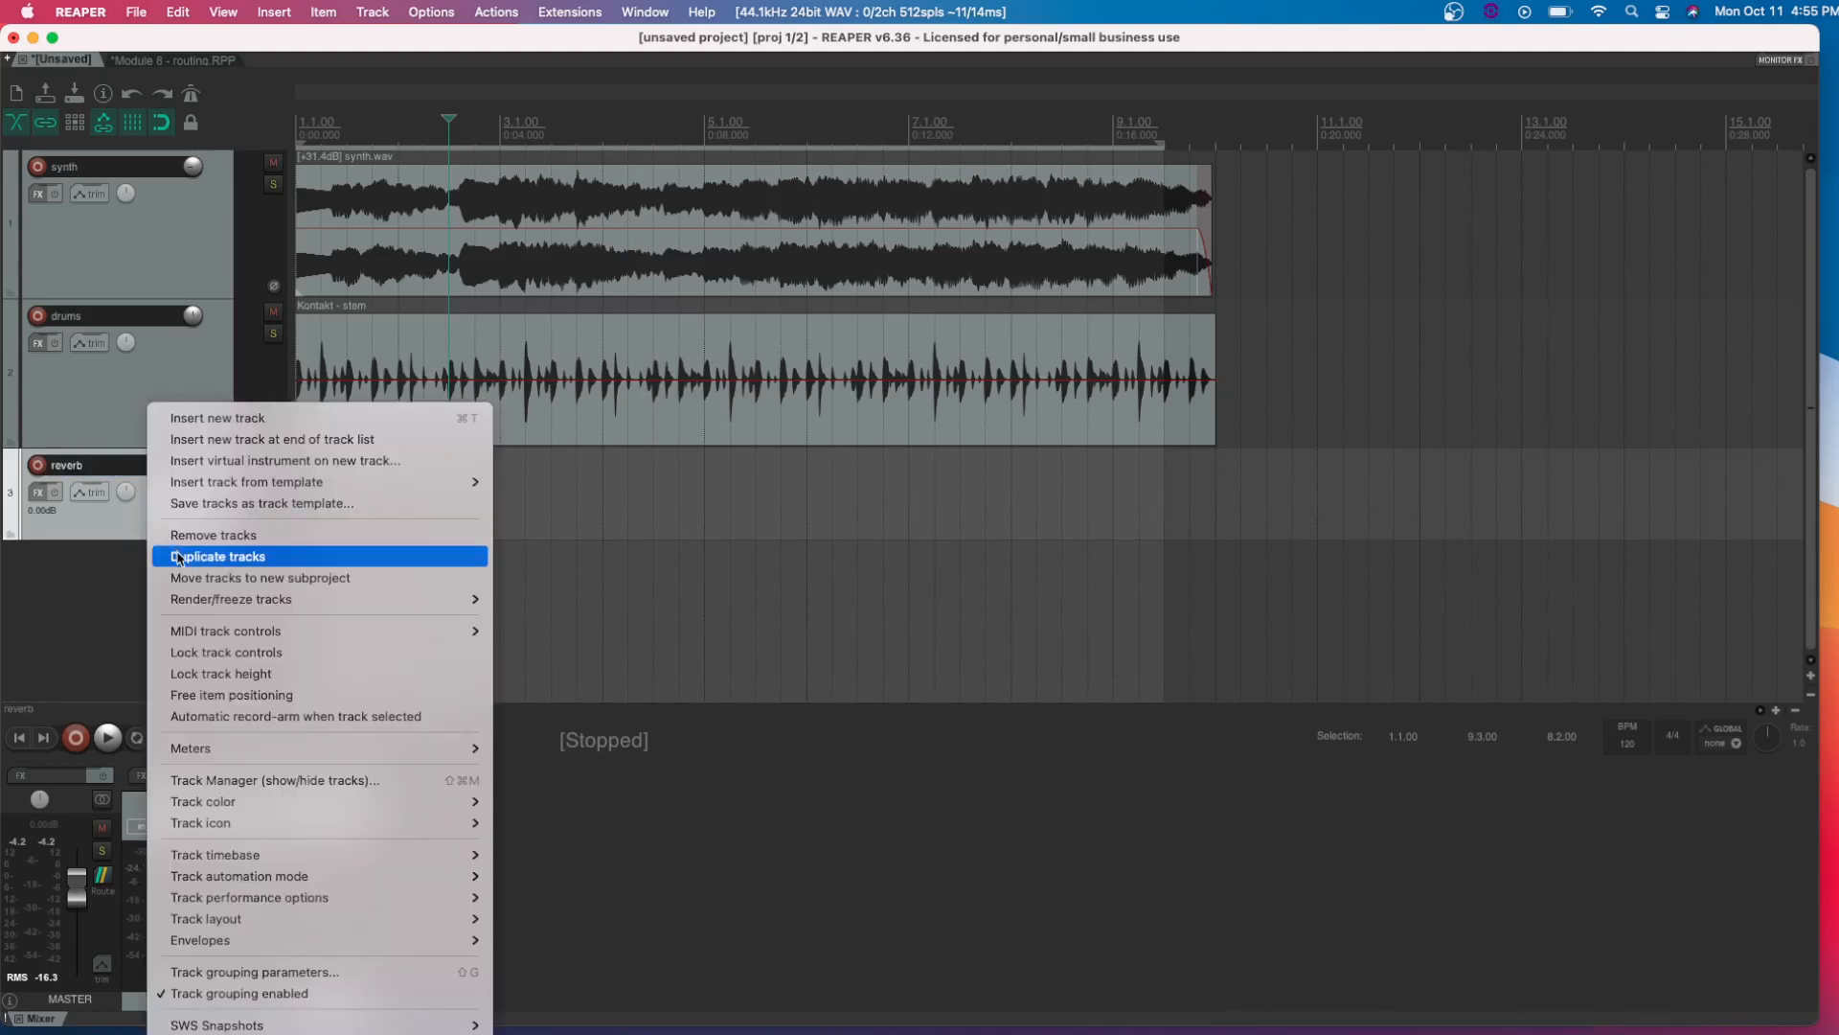
left_click(181, 548)
double_click(98, 564)
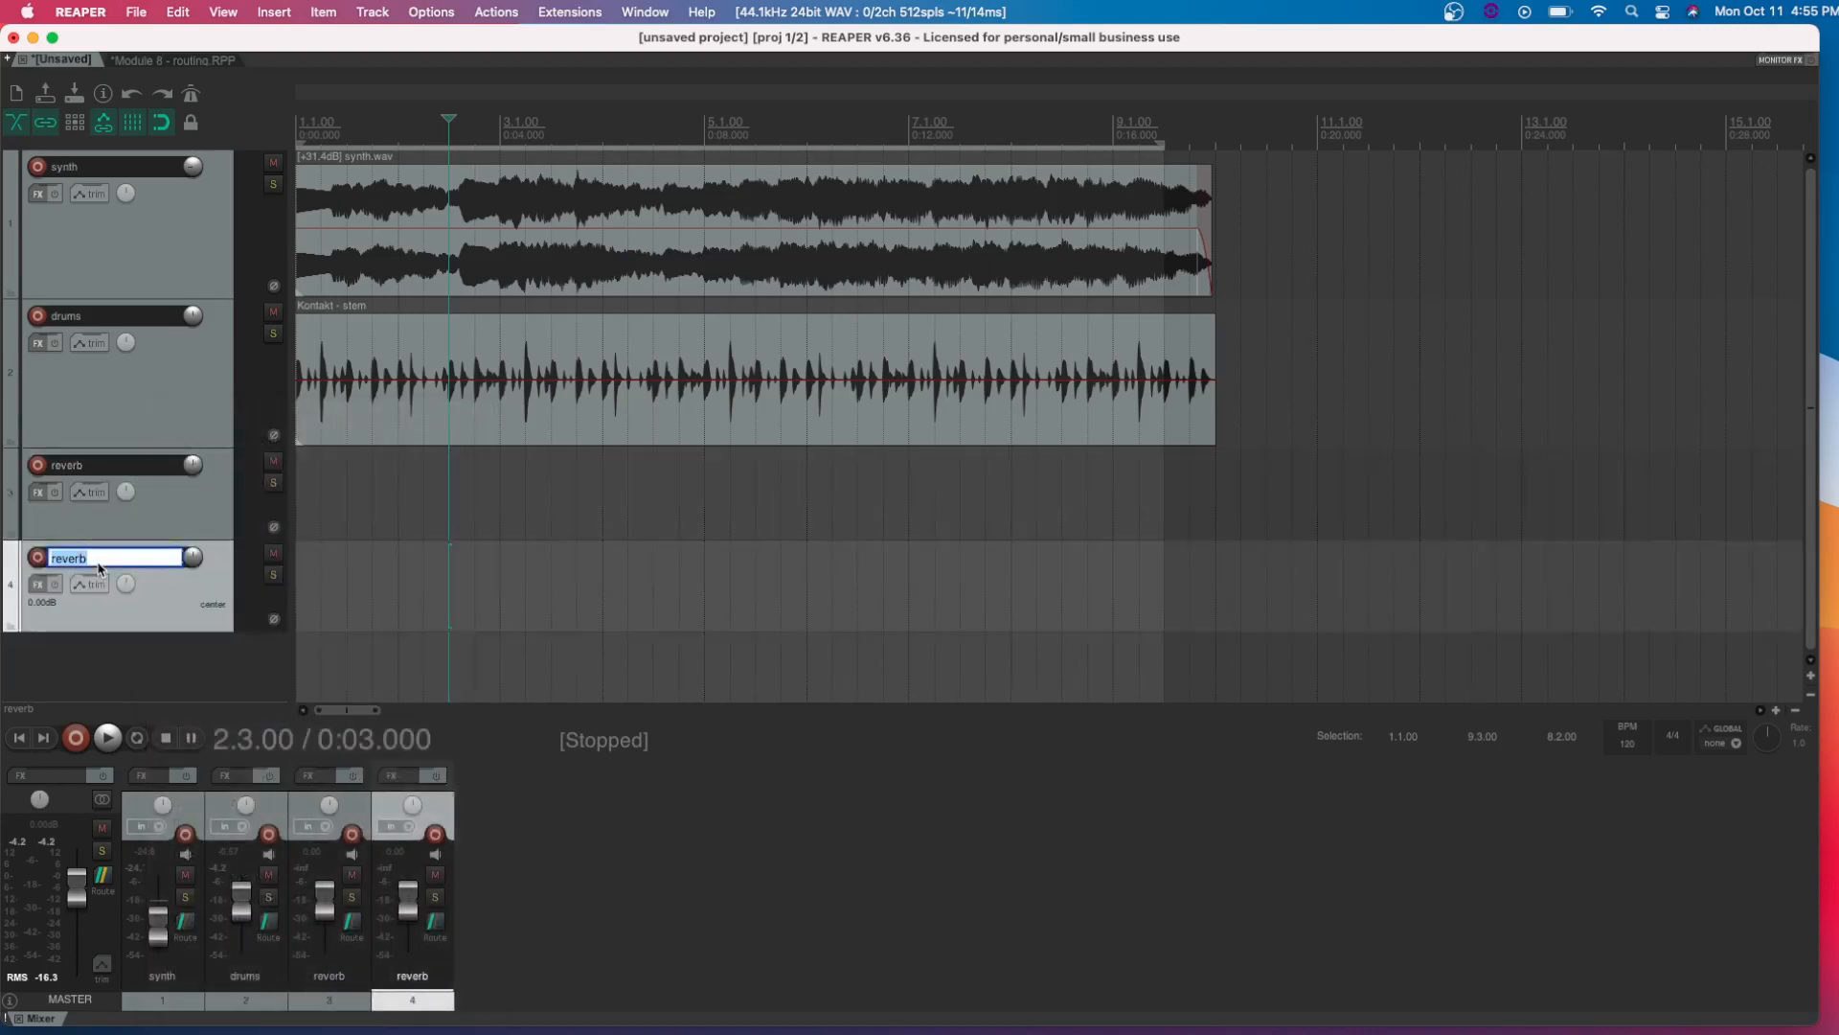
type("clean")
key("Return")
Color the reverb track orange and the clean track light green
left_click(191, 499)
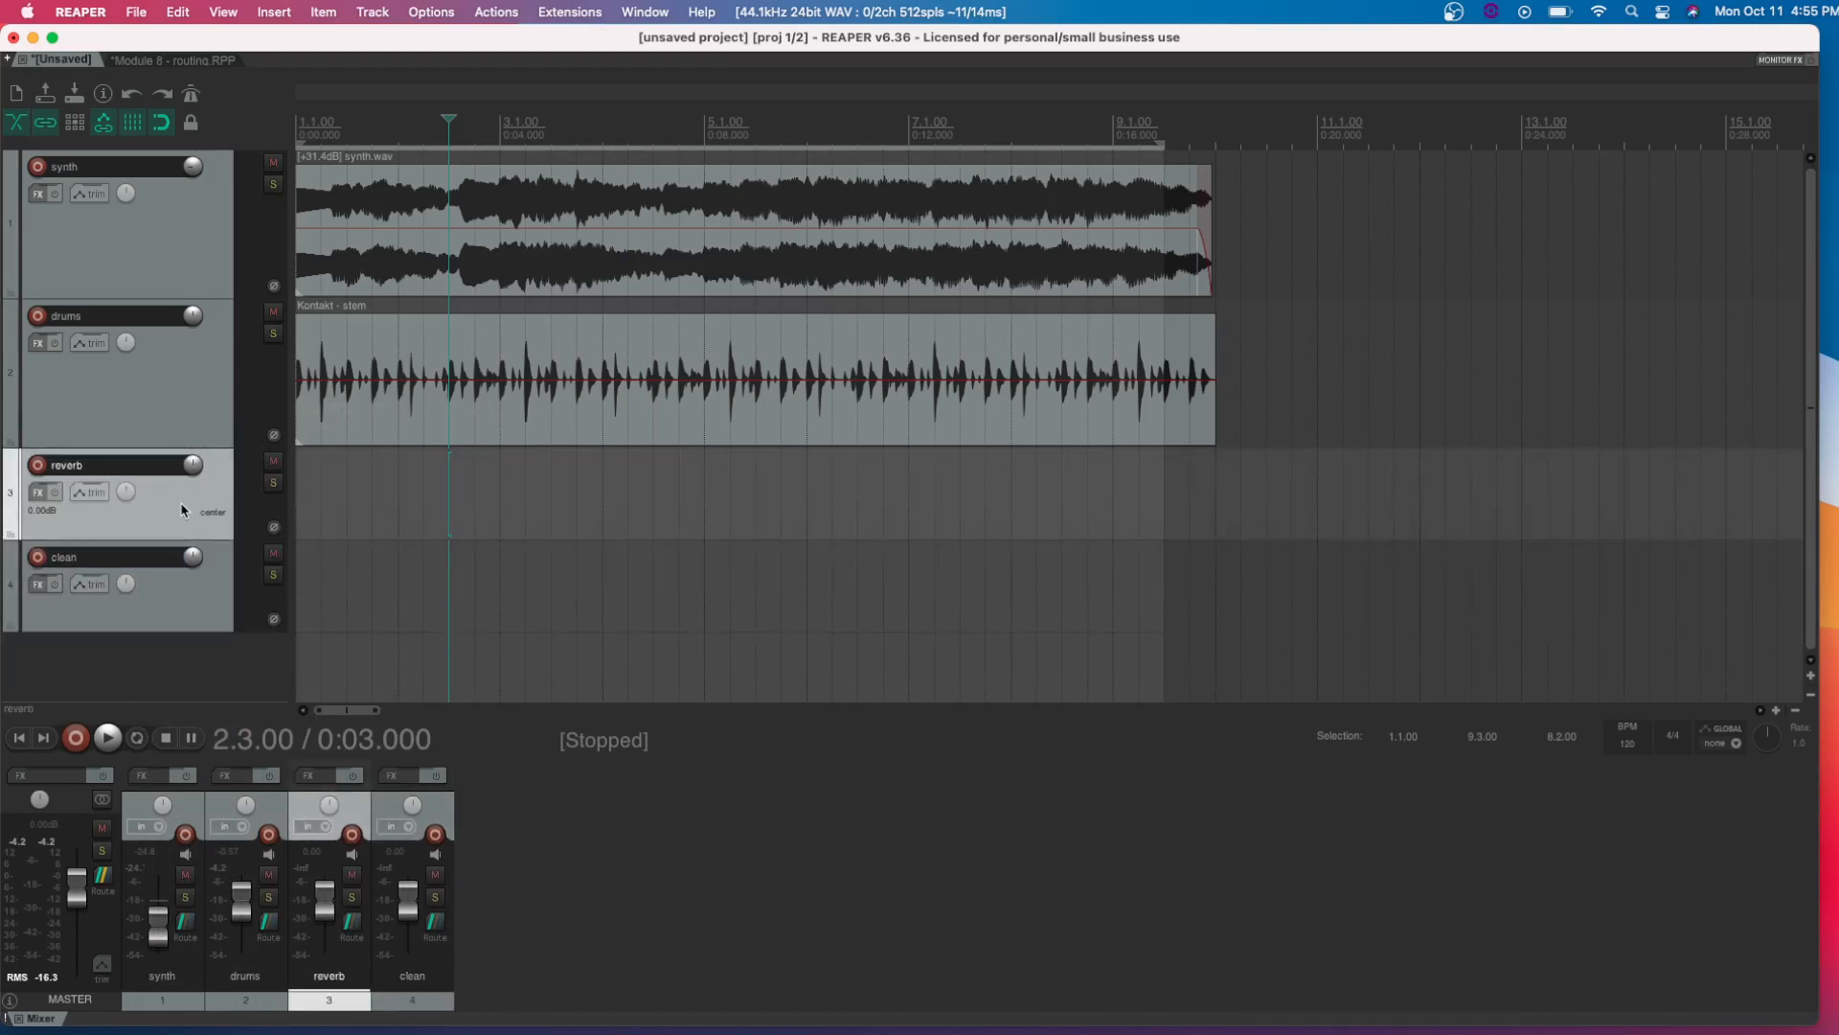
left_click(180, 502)
left_click(204, 580)
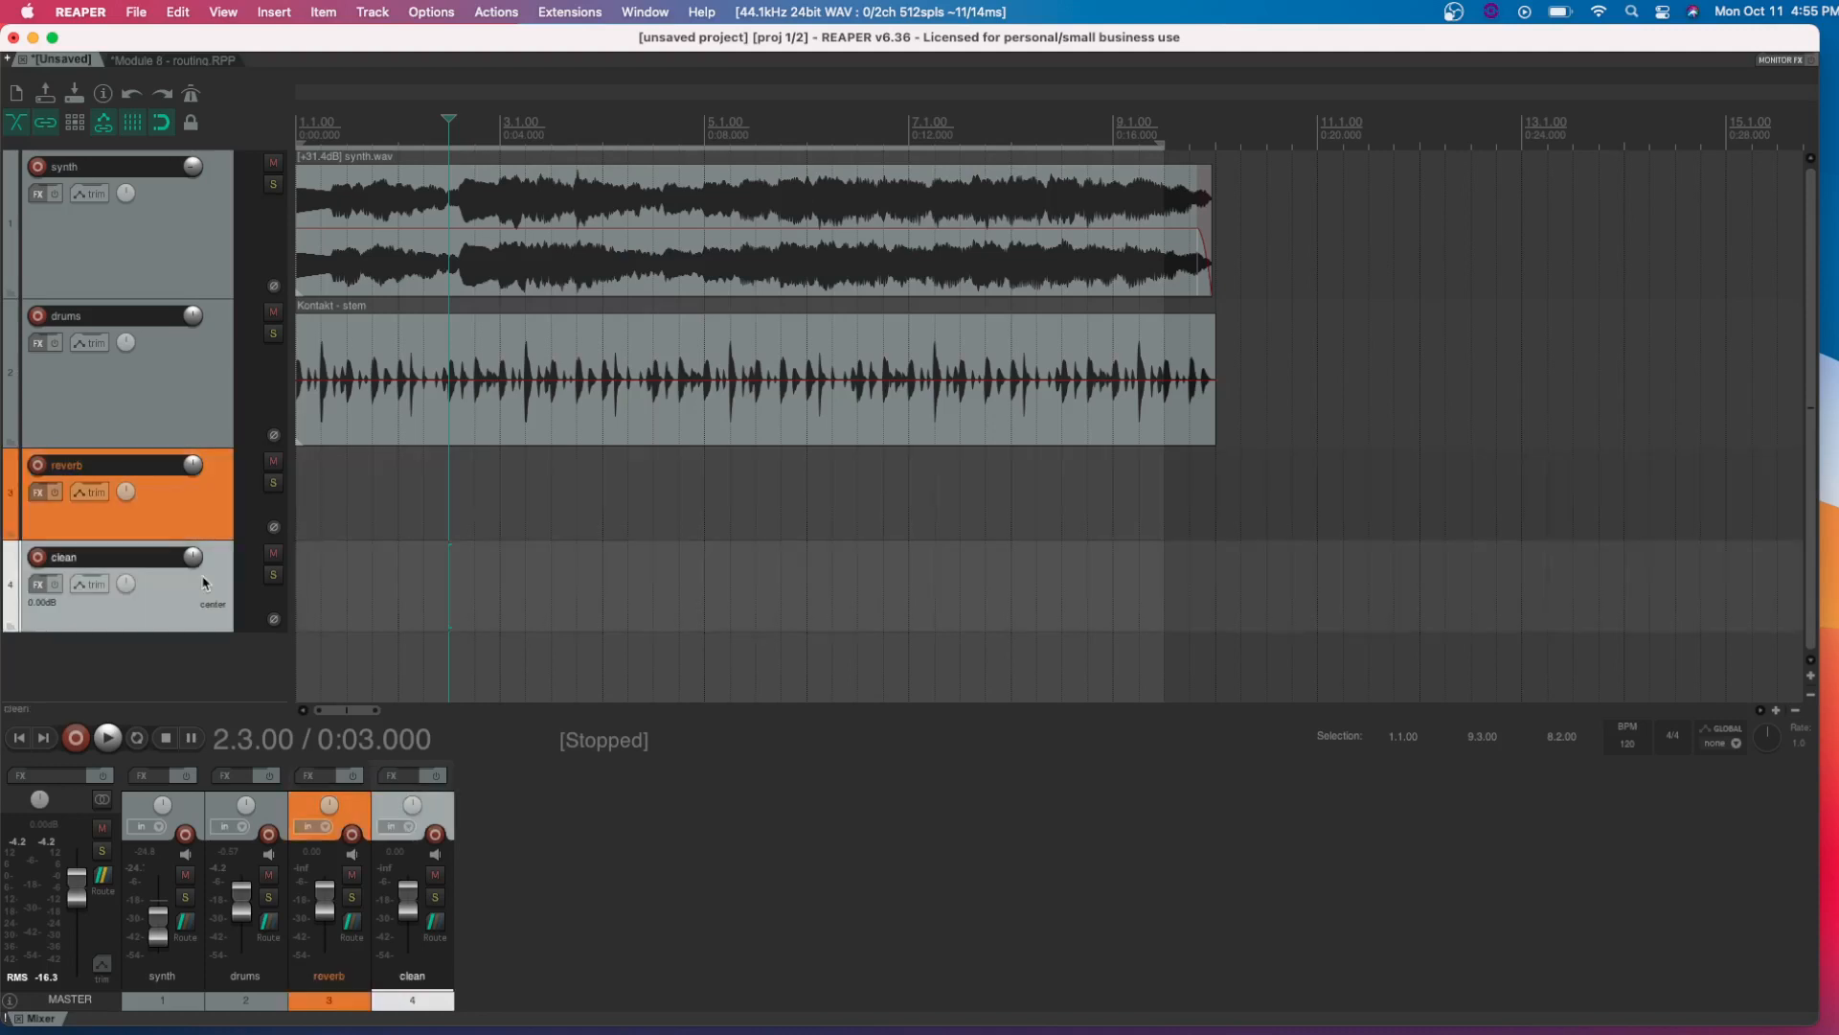
key("shift+c")
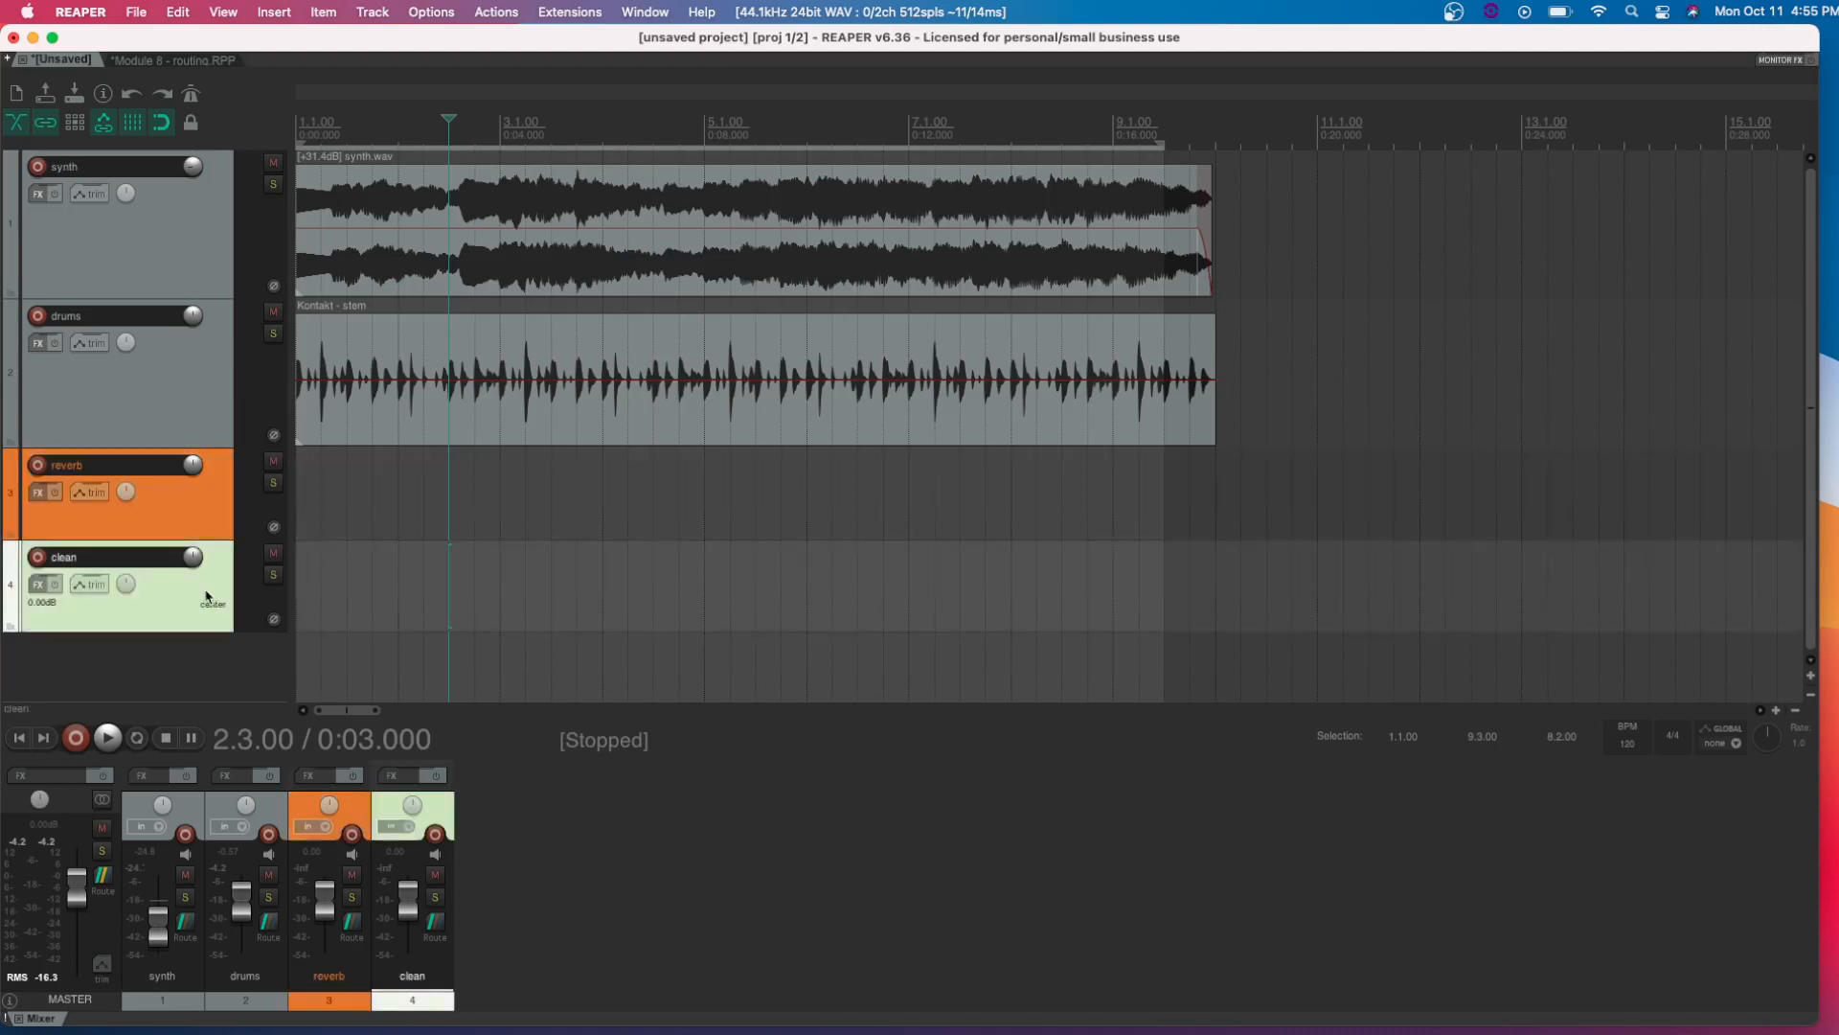
left_click(203, 523, "shift")
right_click(203, 523)
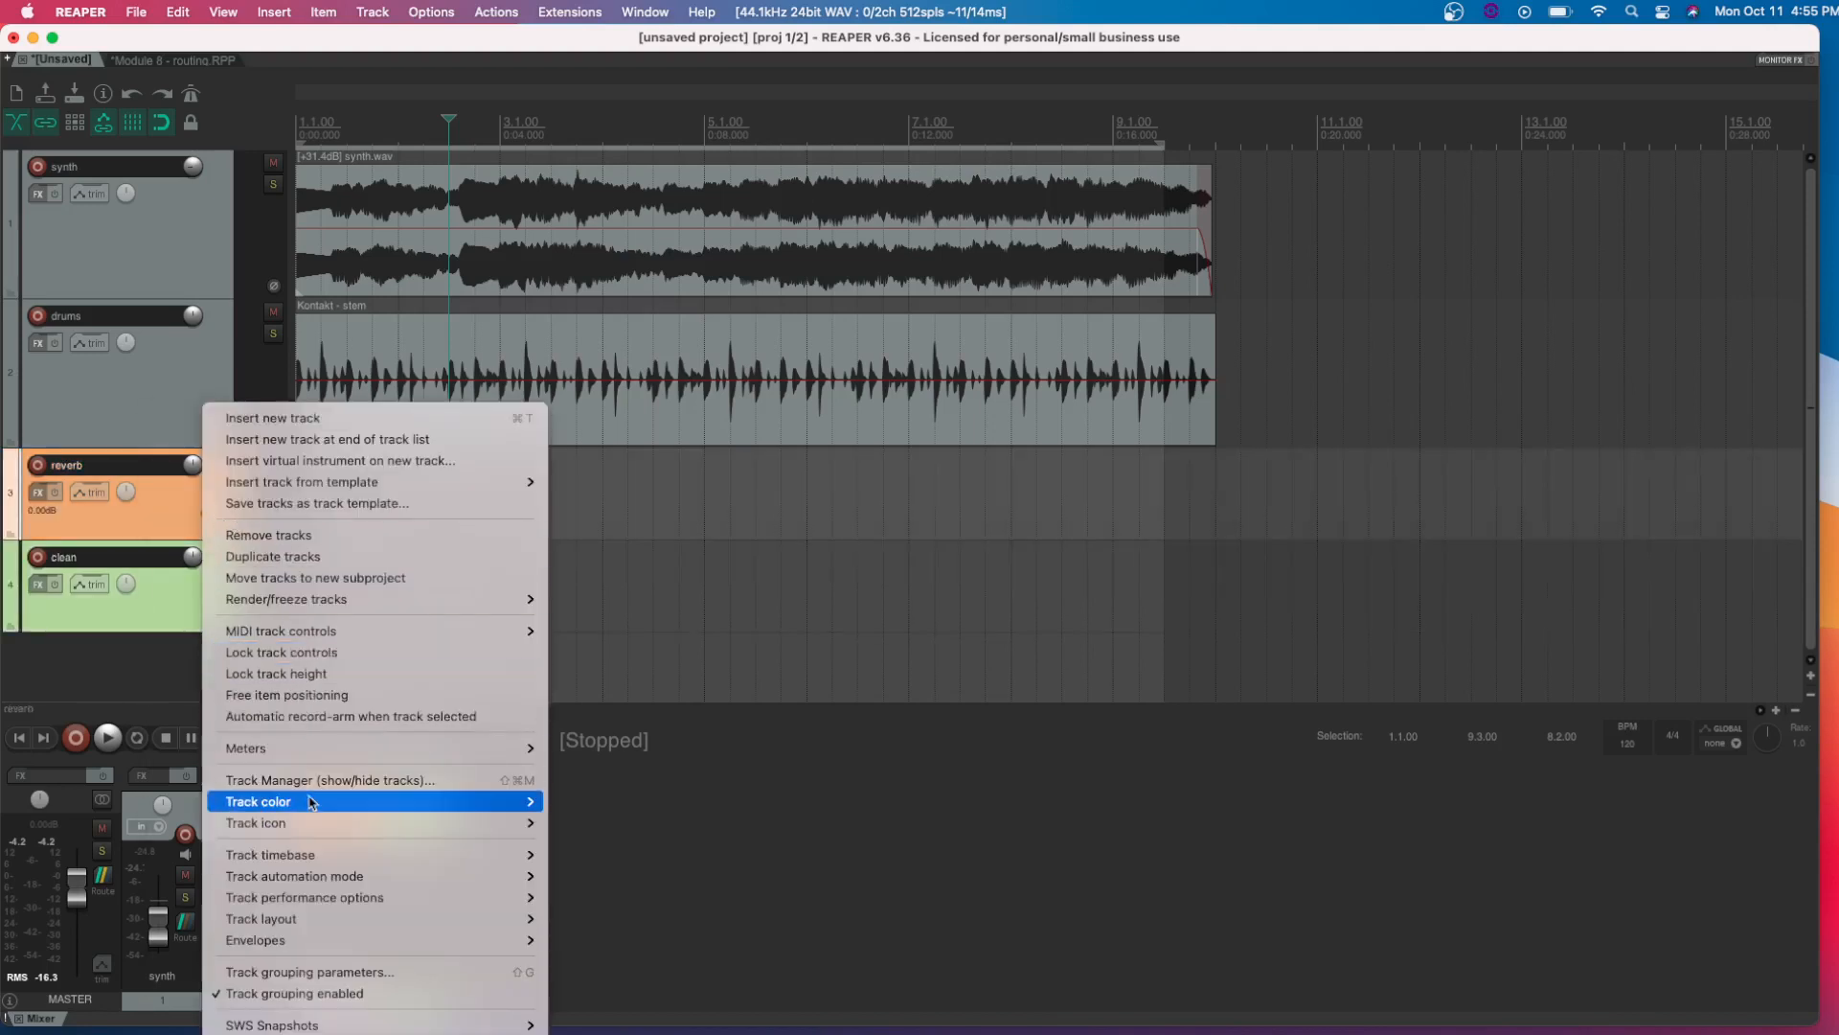
mouse_move(308, 809)
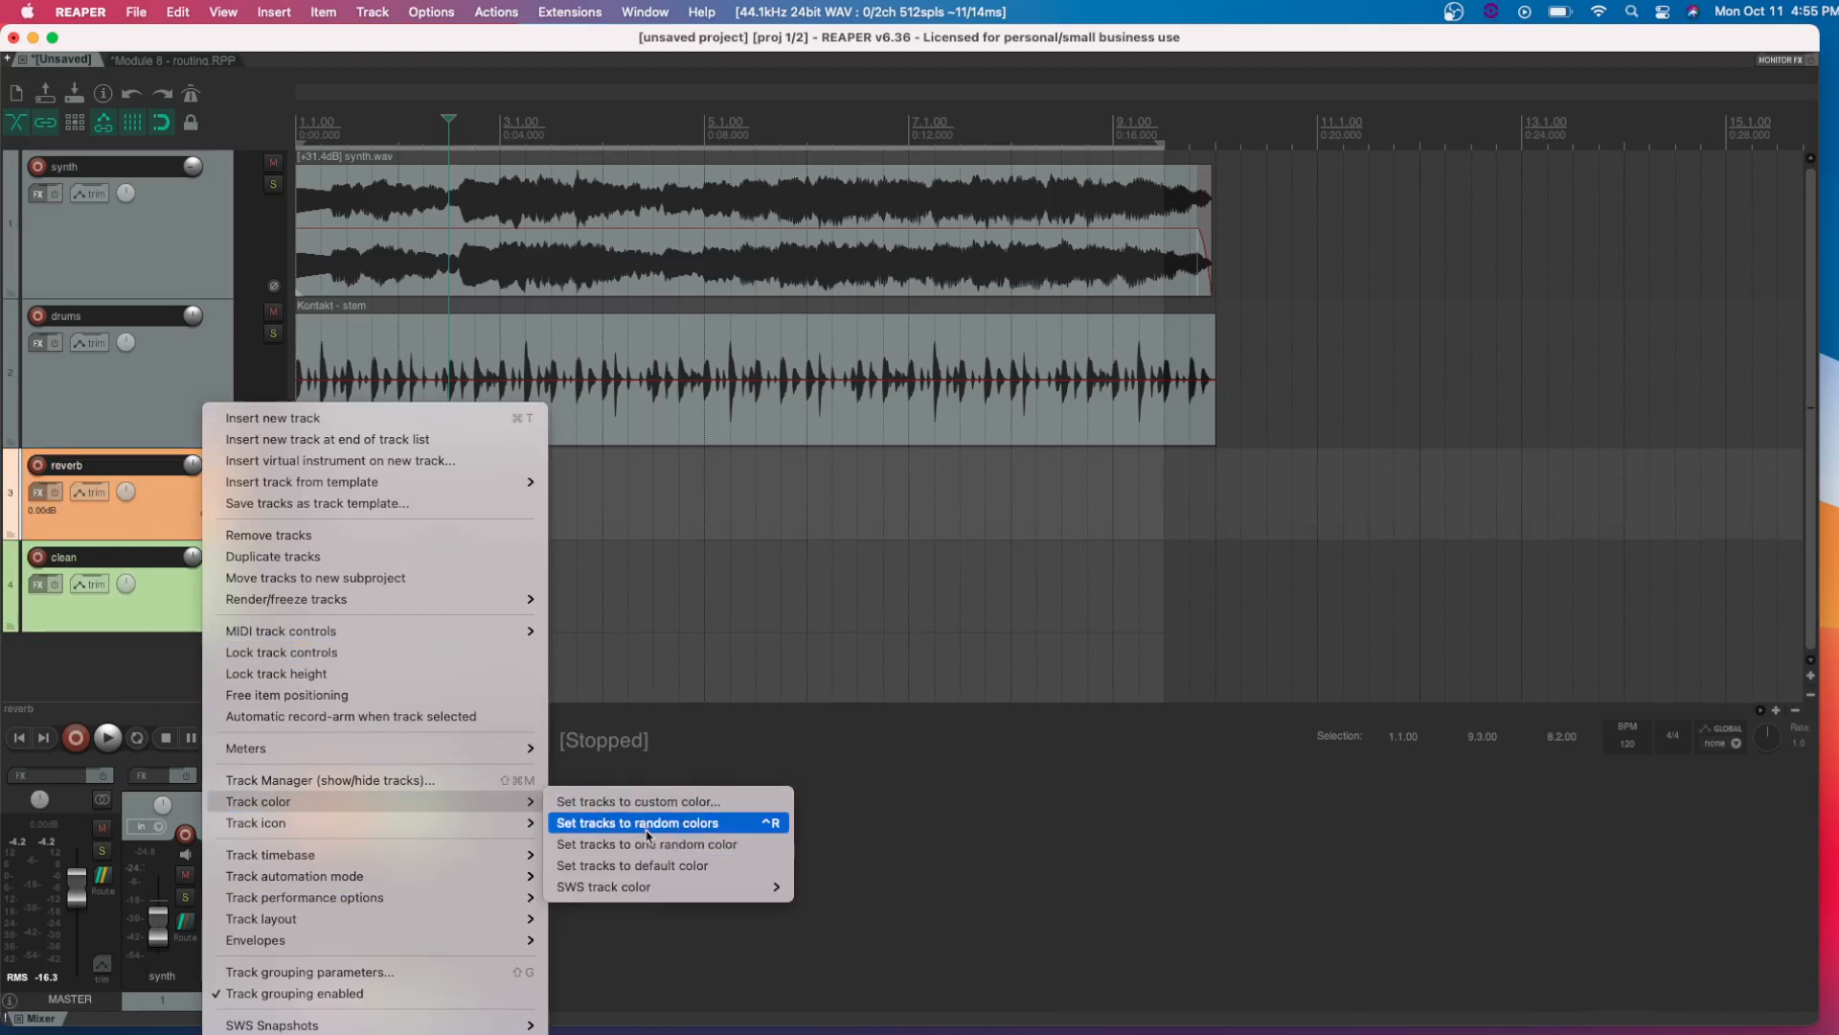
left_click(156, 519)
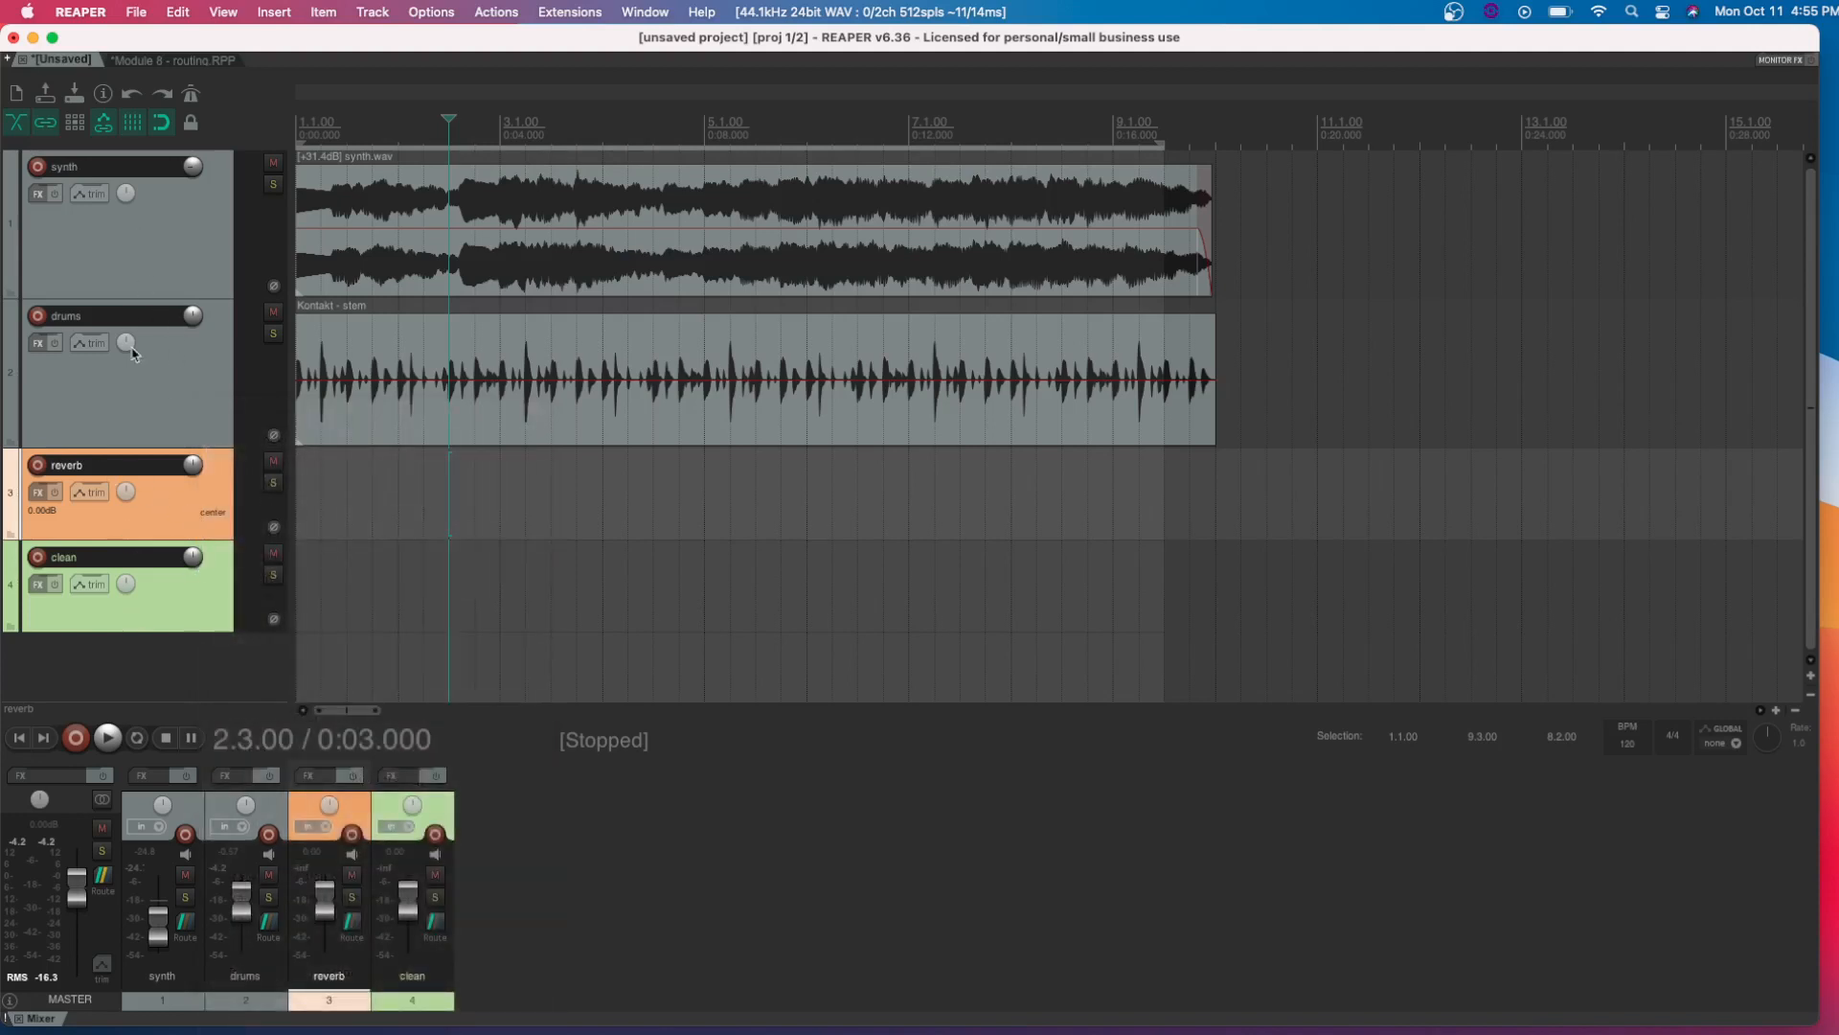
Play the synth and drums tracks together briefly and stop playback
left_click(149, 398)
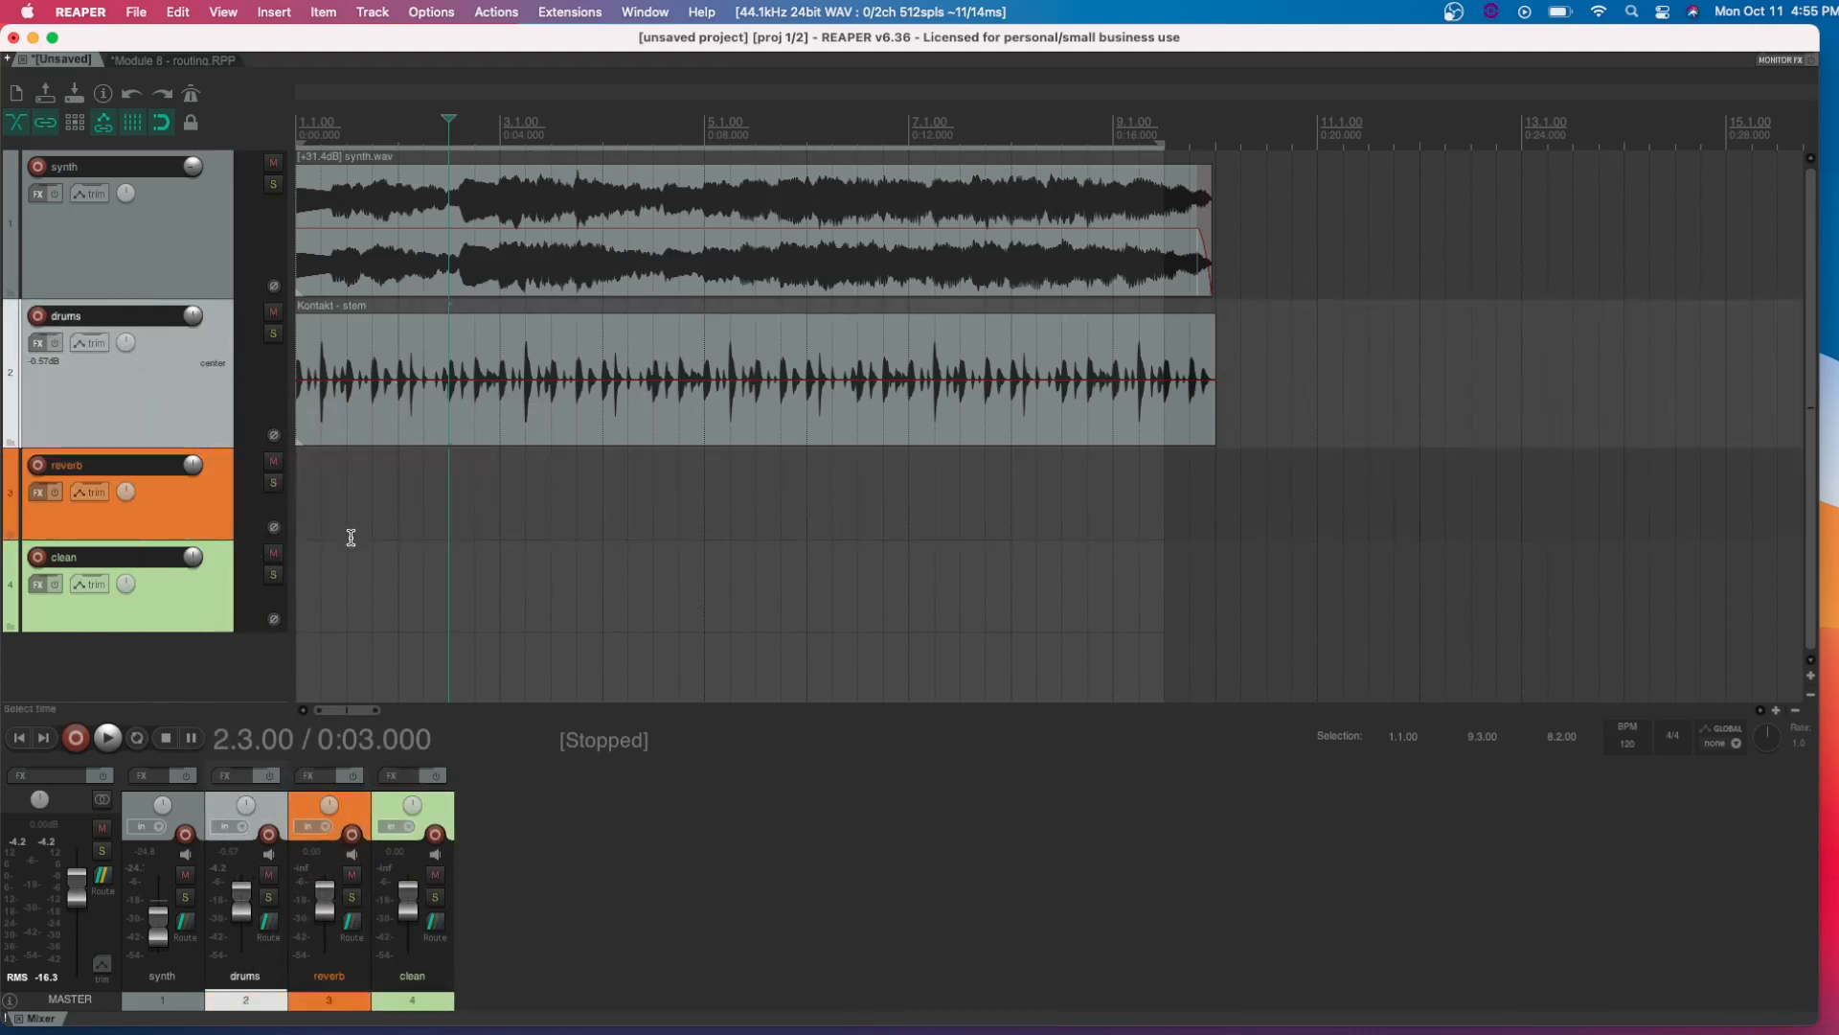
key("space")
key("space")
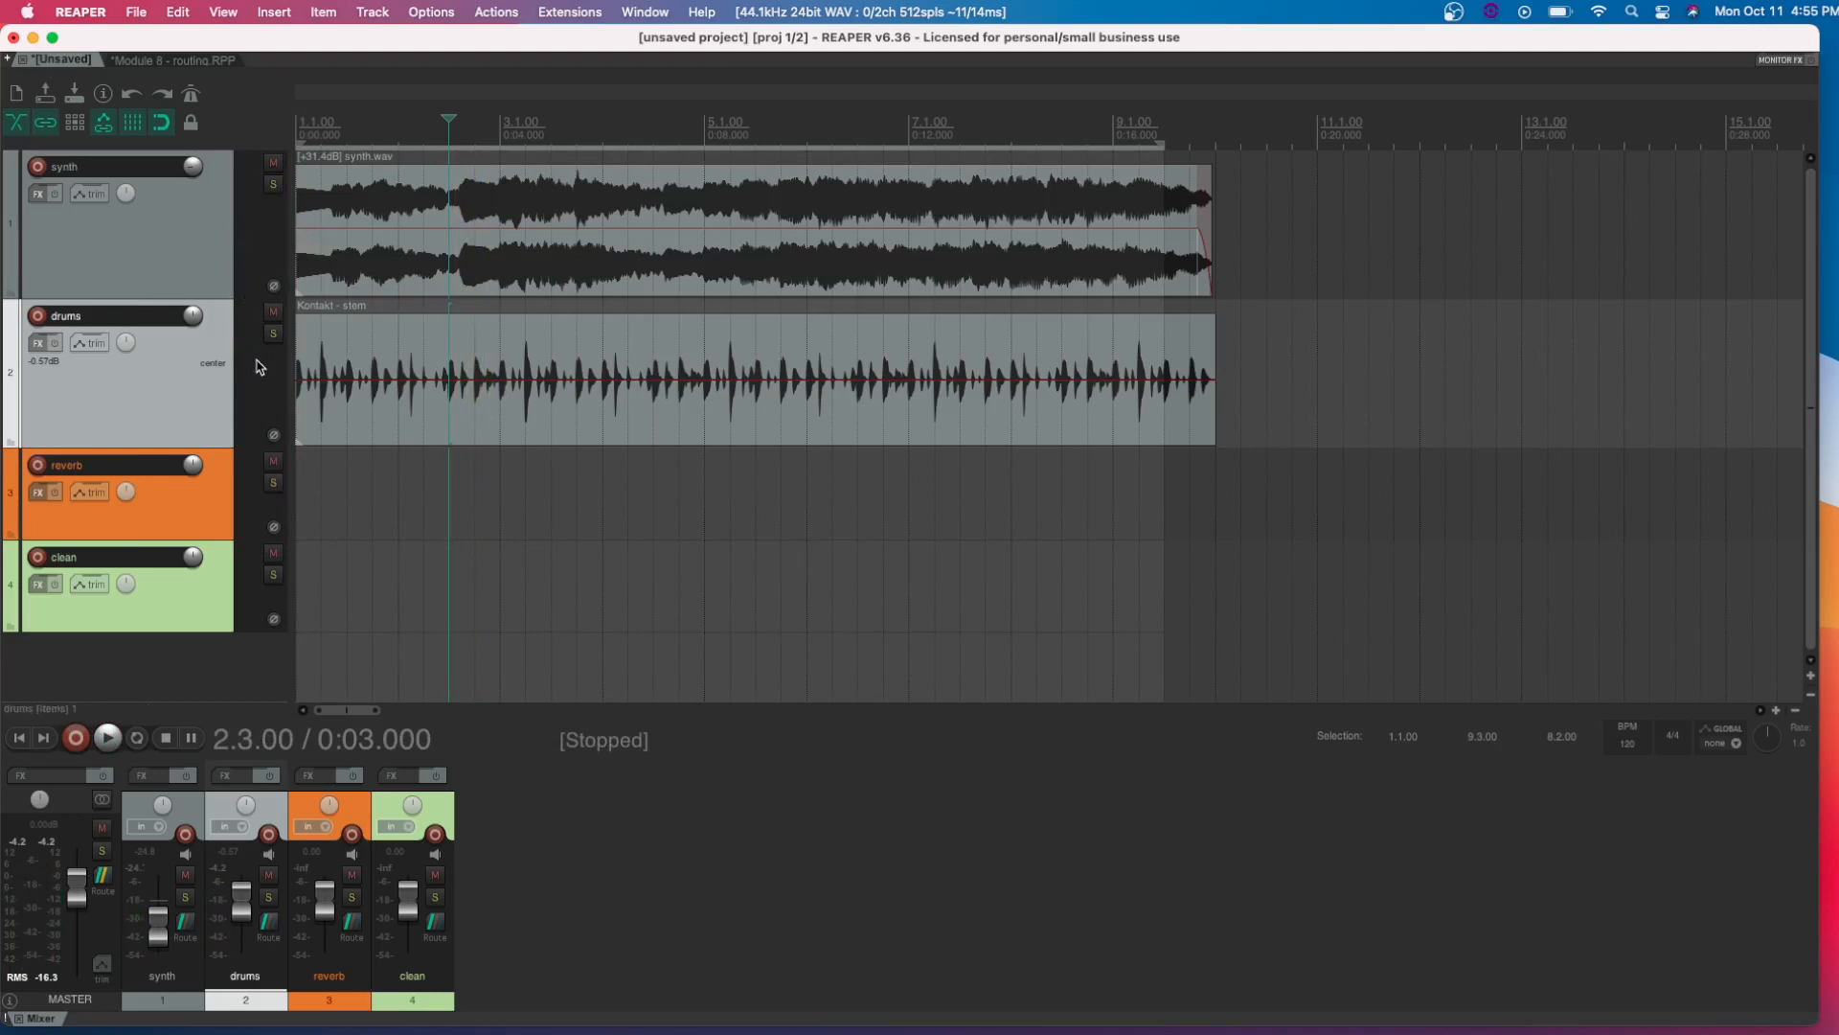
left_click(254, 233)
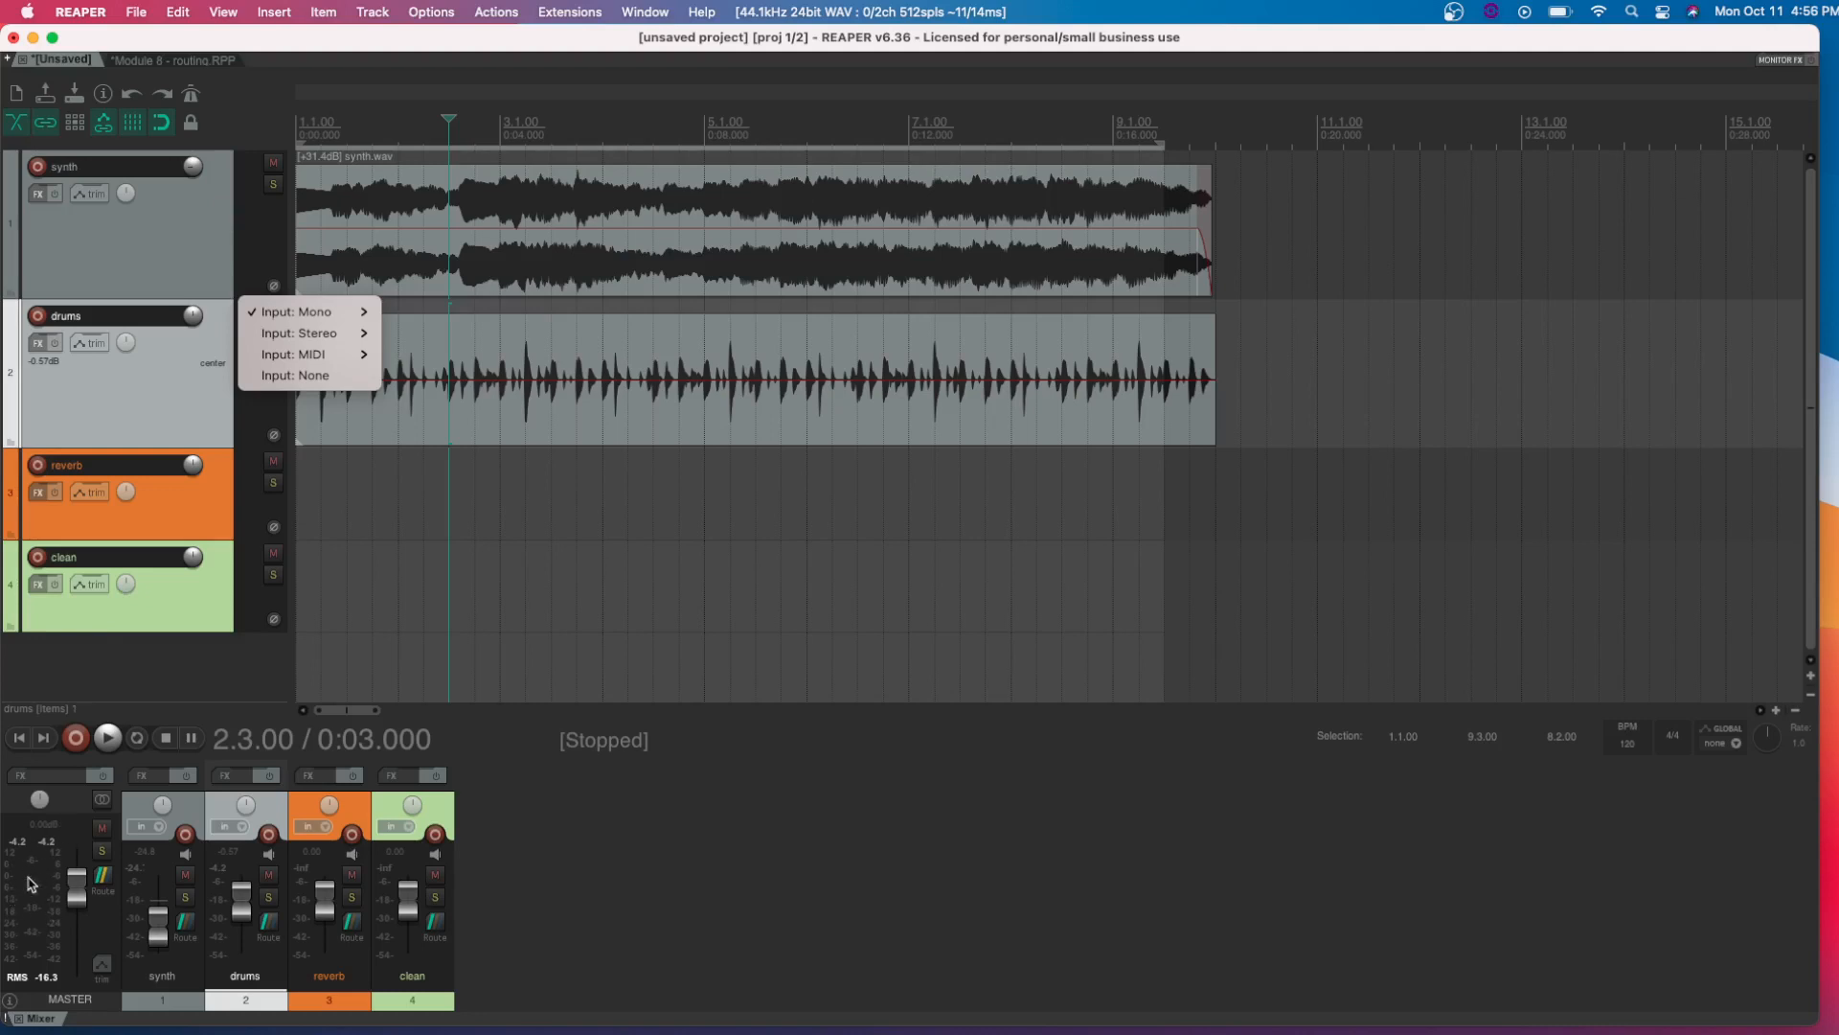
left_click(42, 886)
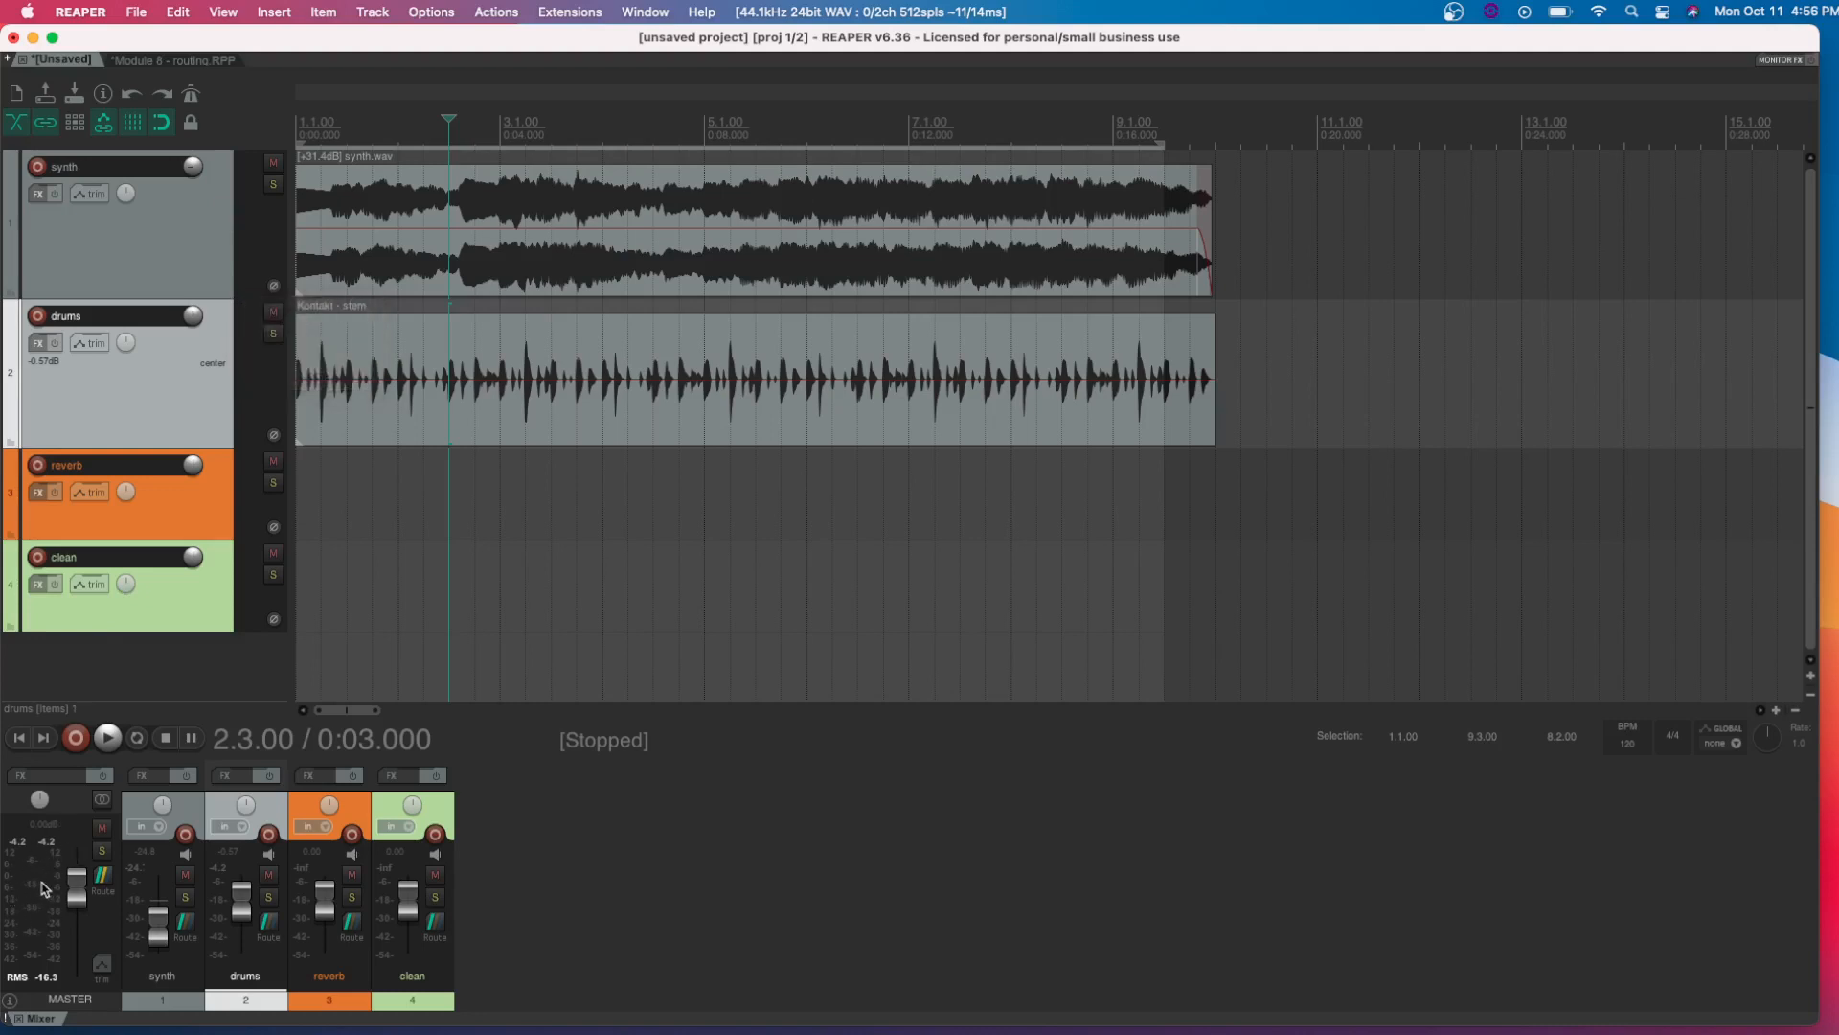
left_click(372, 621)
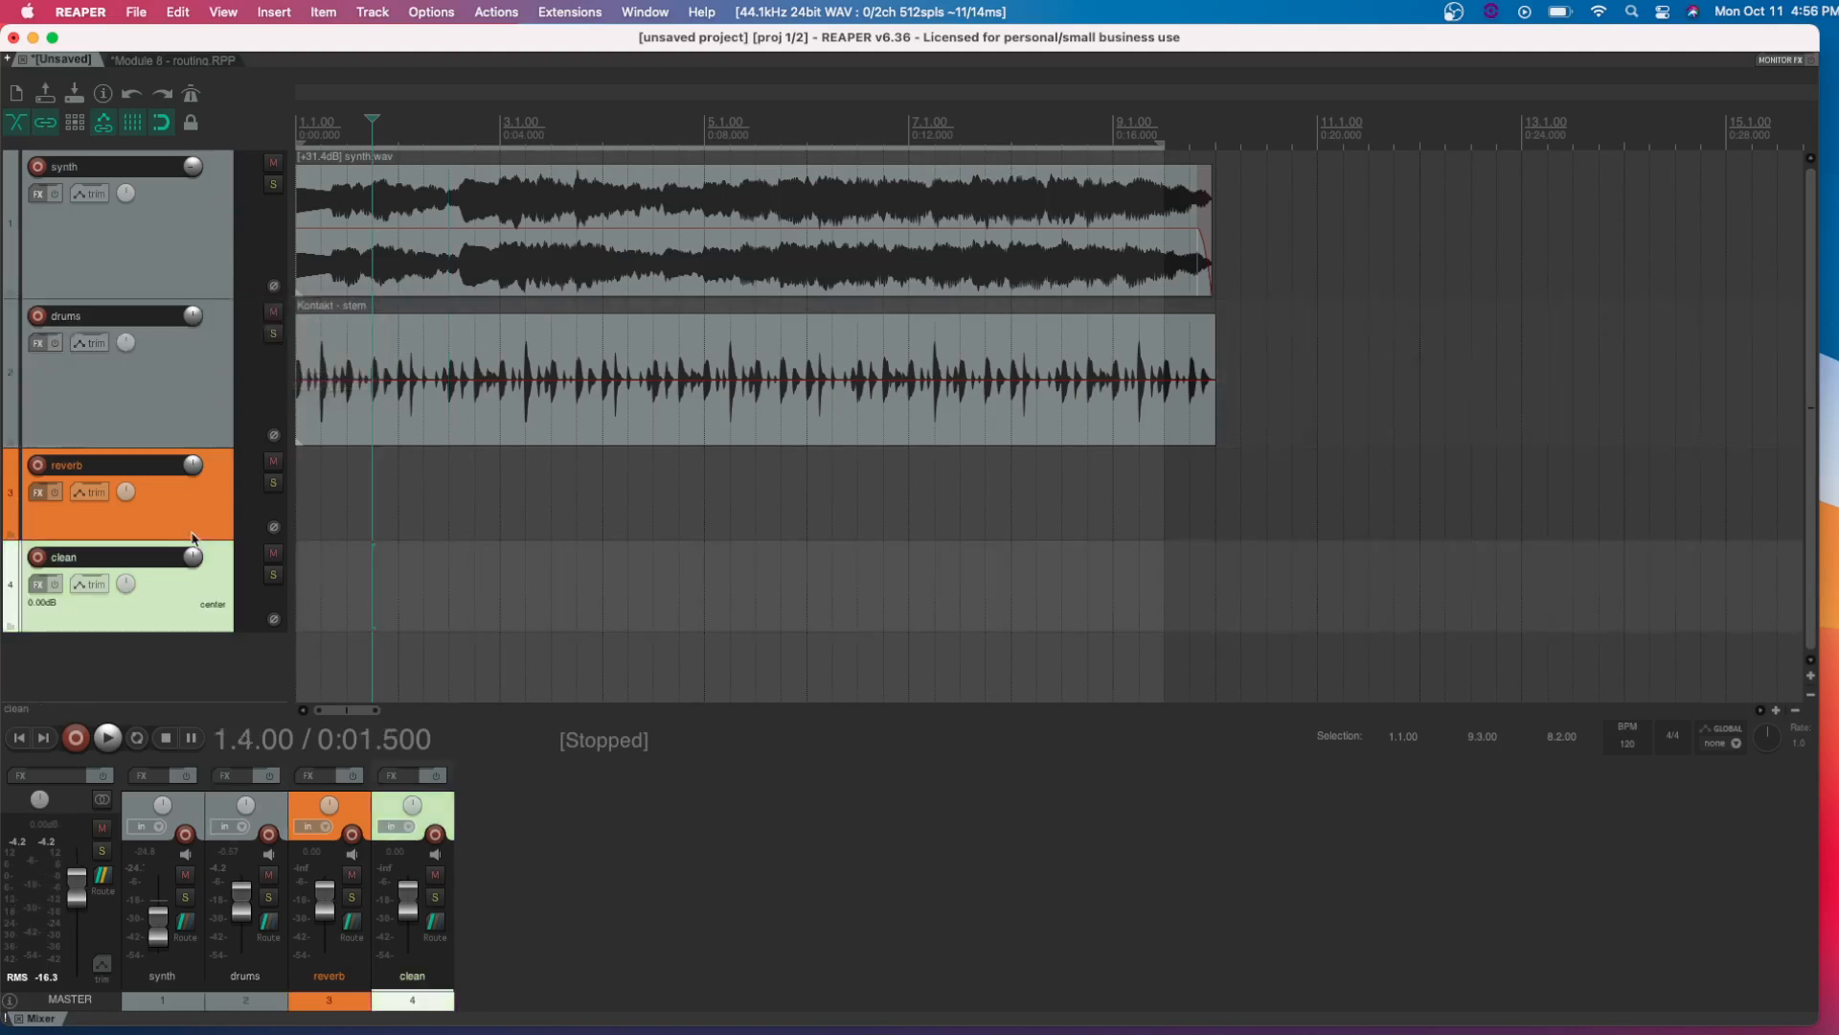
left_click(165, 240)
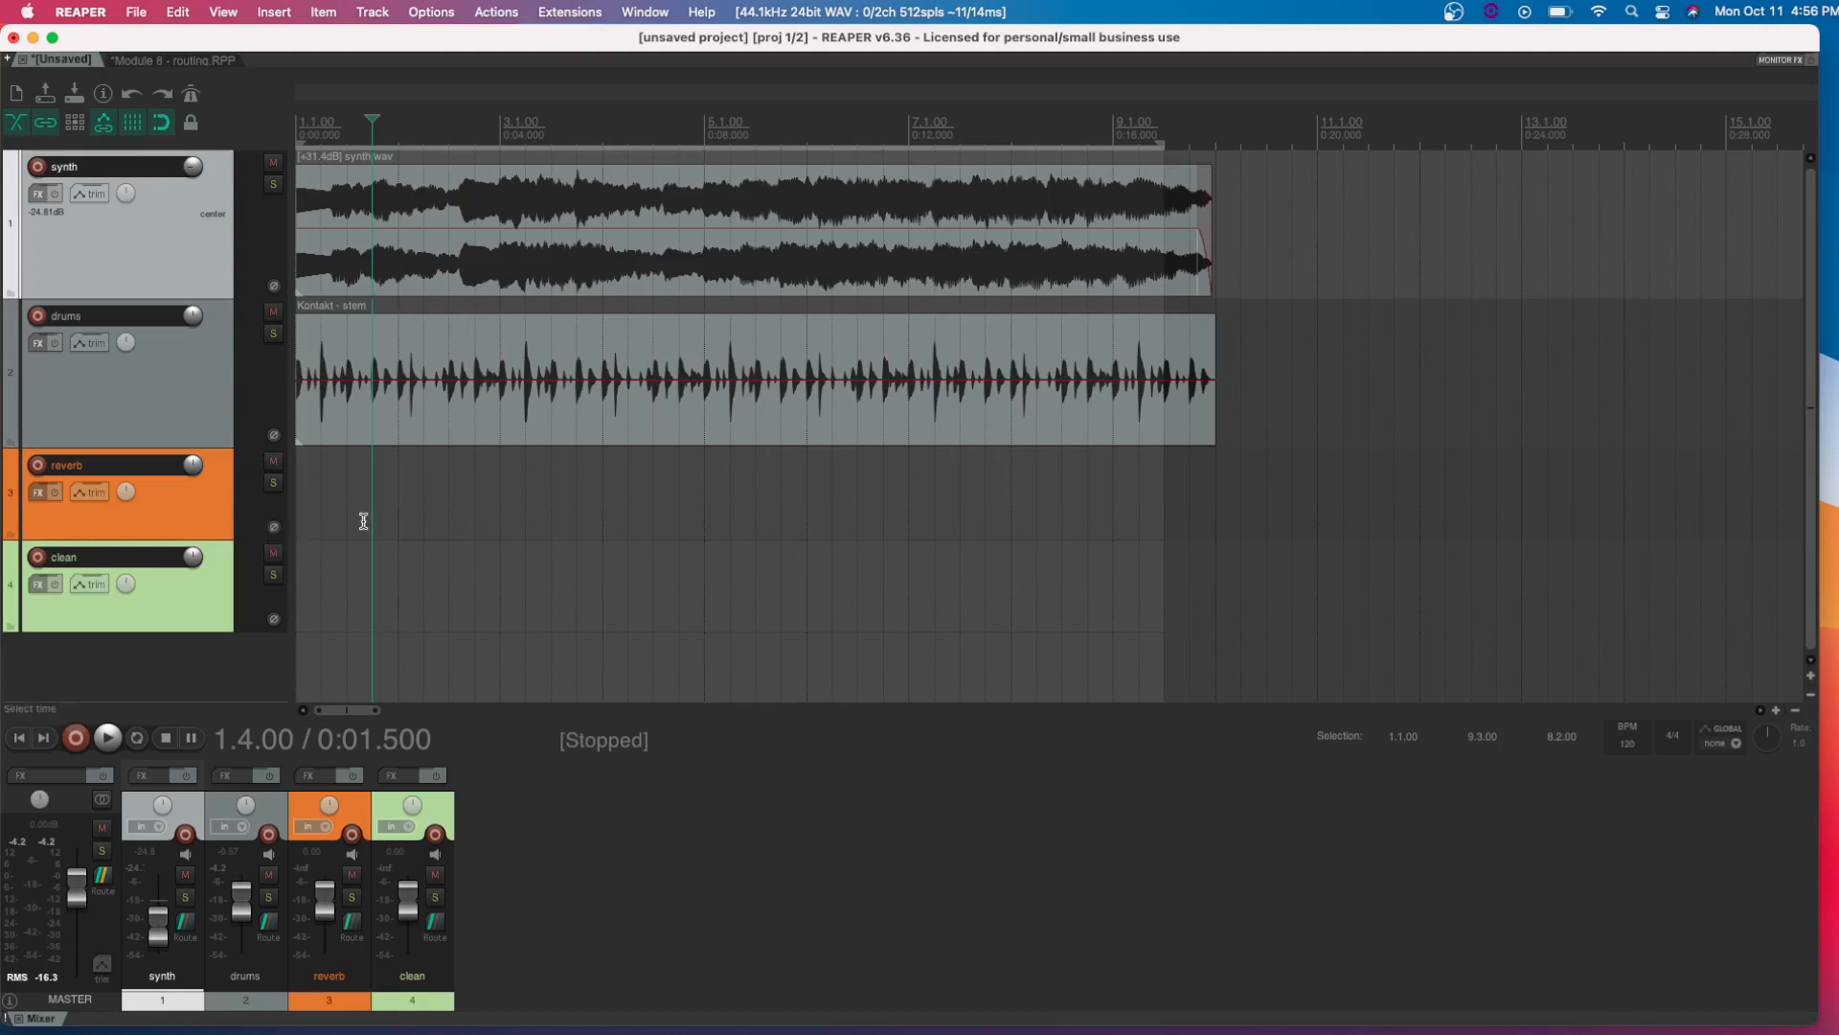
Add the Cockos ReaVerbate effect to the reverb track and close its effects window
left_click(39, 491)
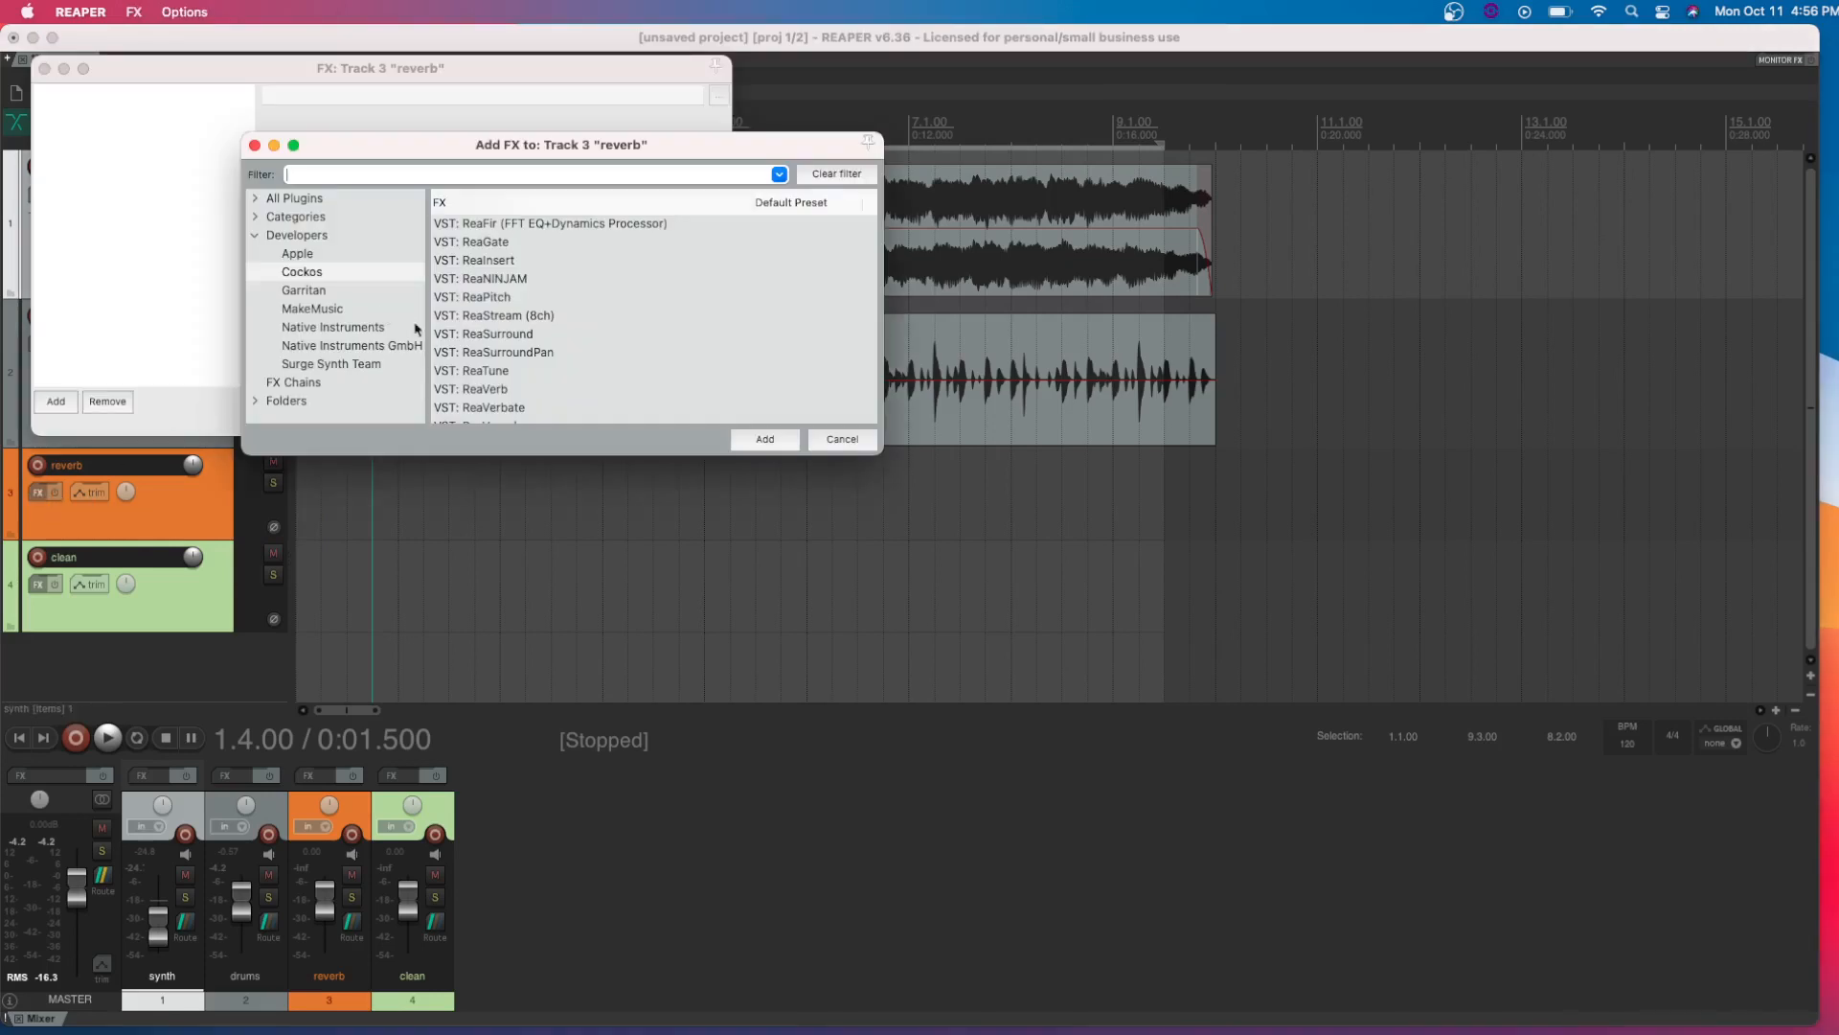
scroll(493, 391, "down", 1)
left_click(504, 384)
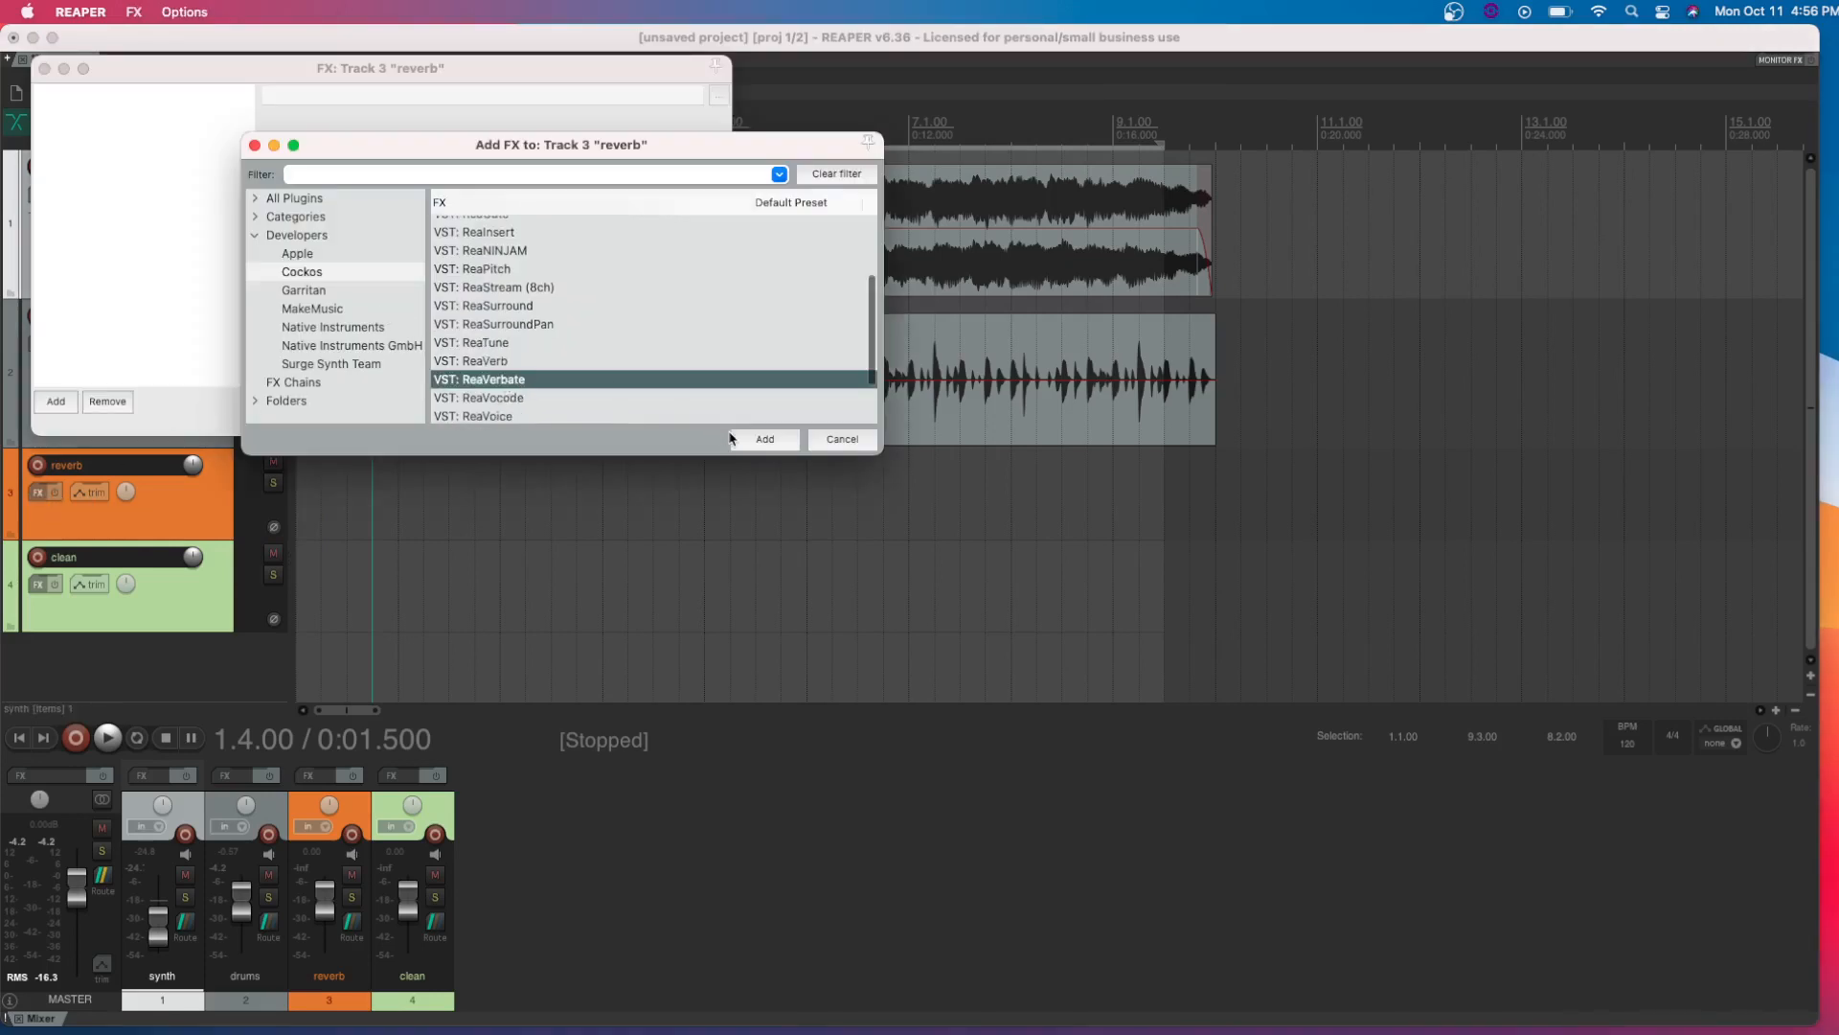
left_click(762, 448)
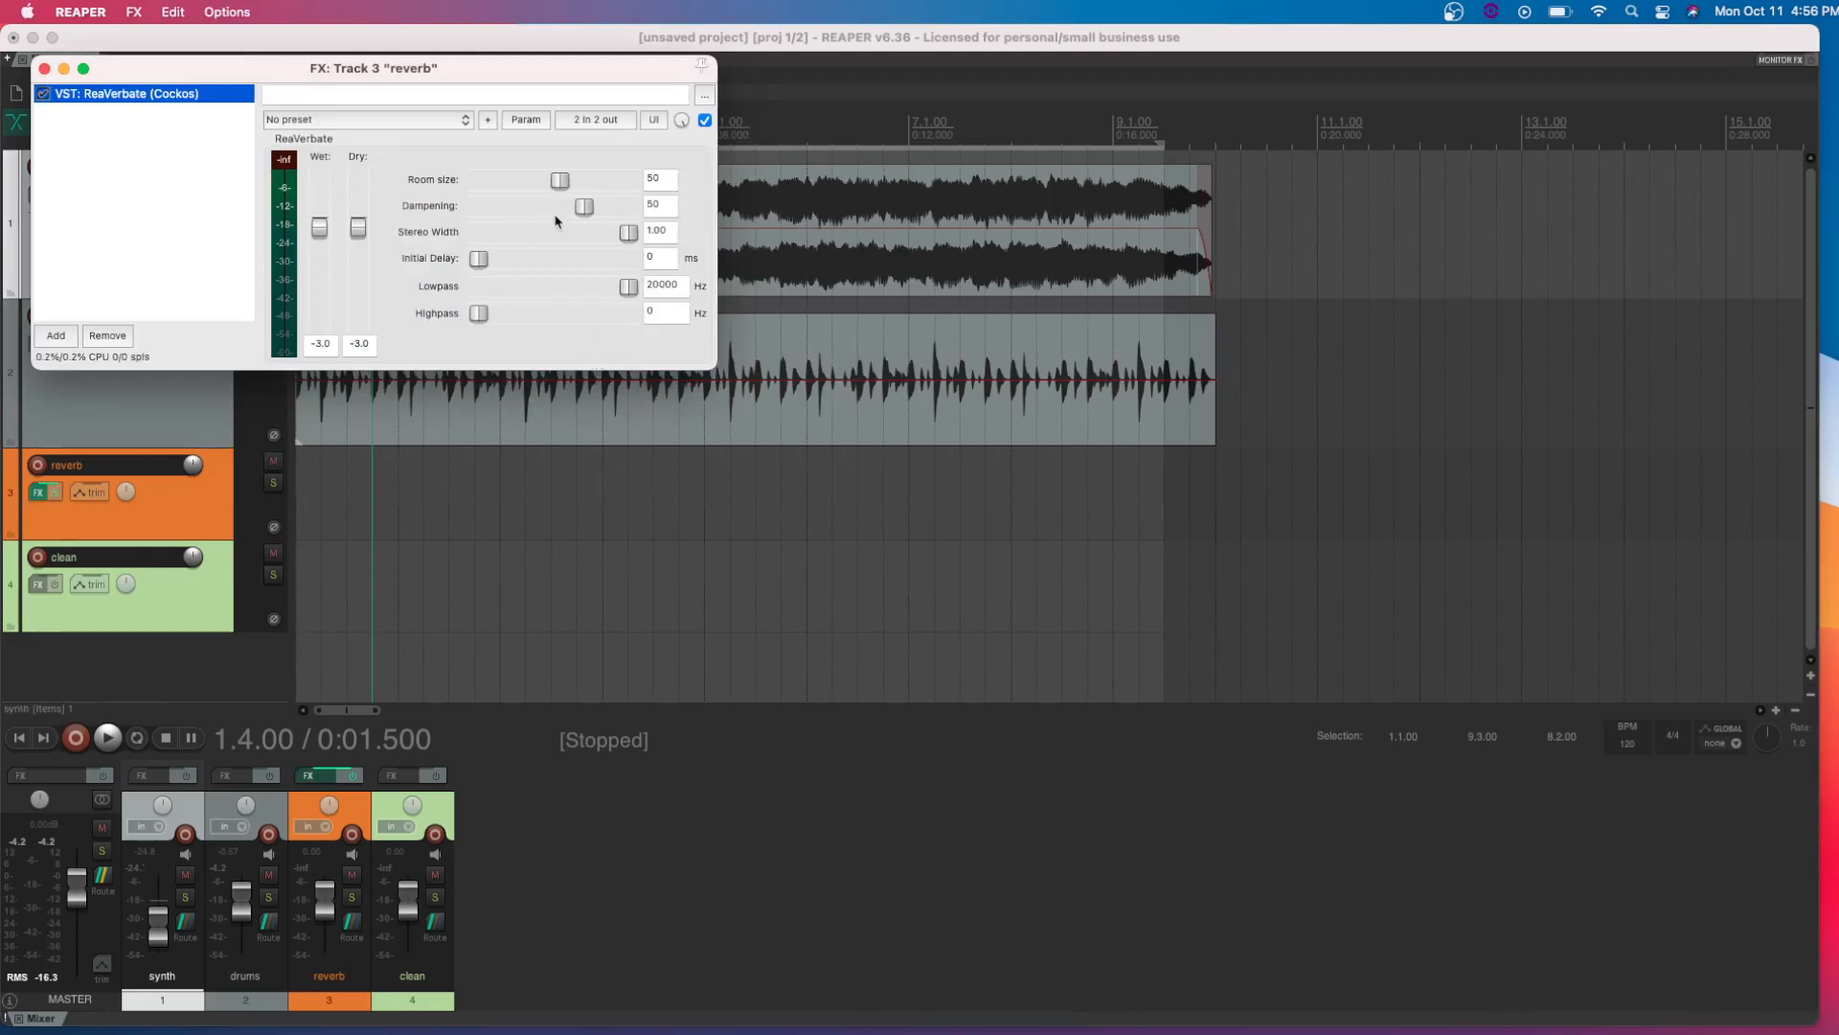
left_click_drag(240, 67, 698, 72)
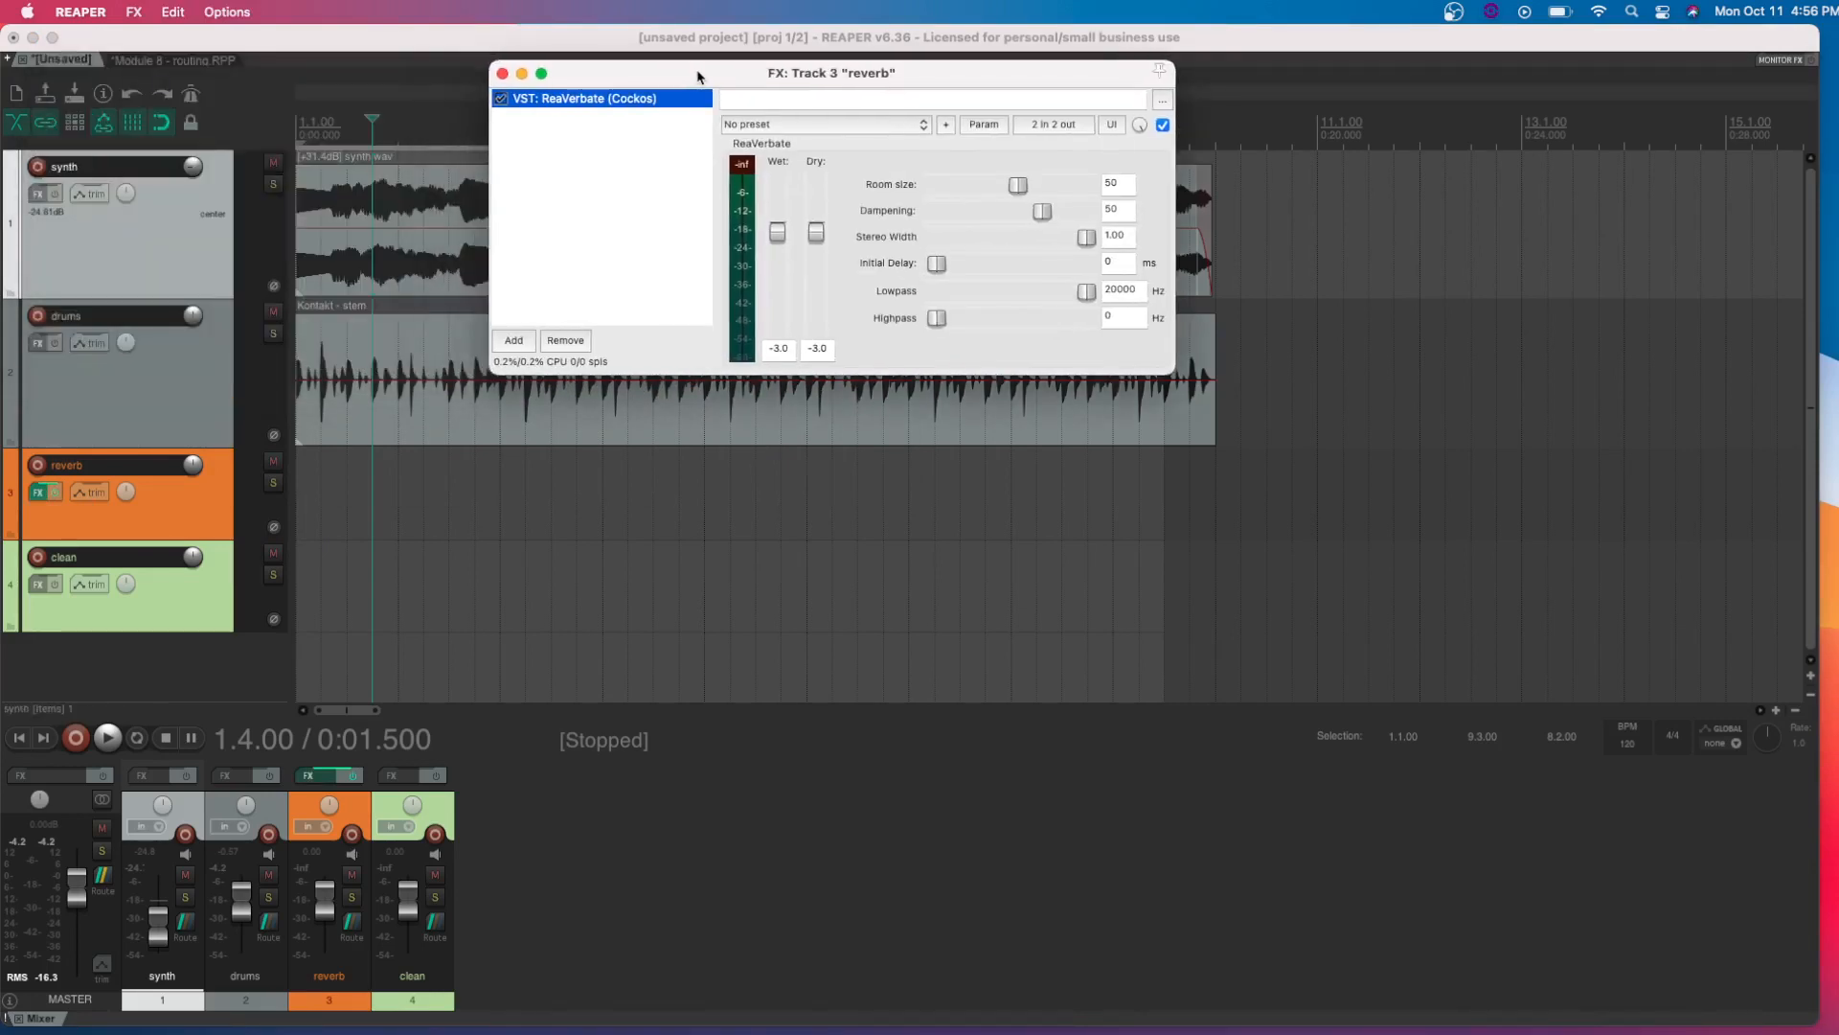
left_click(502, 73)
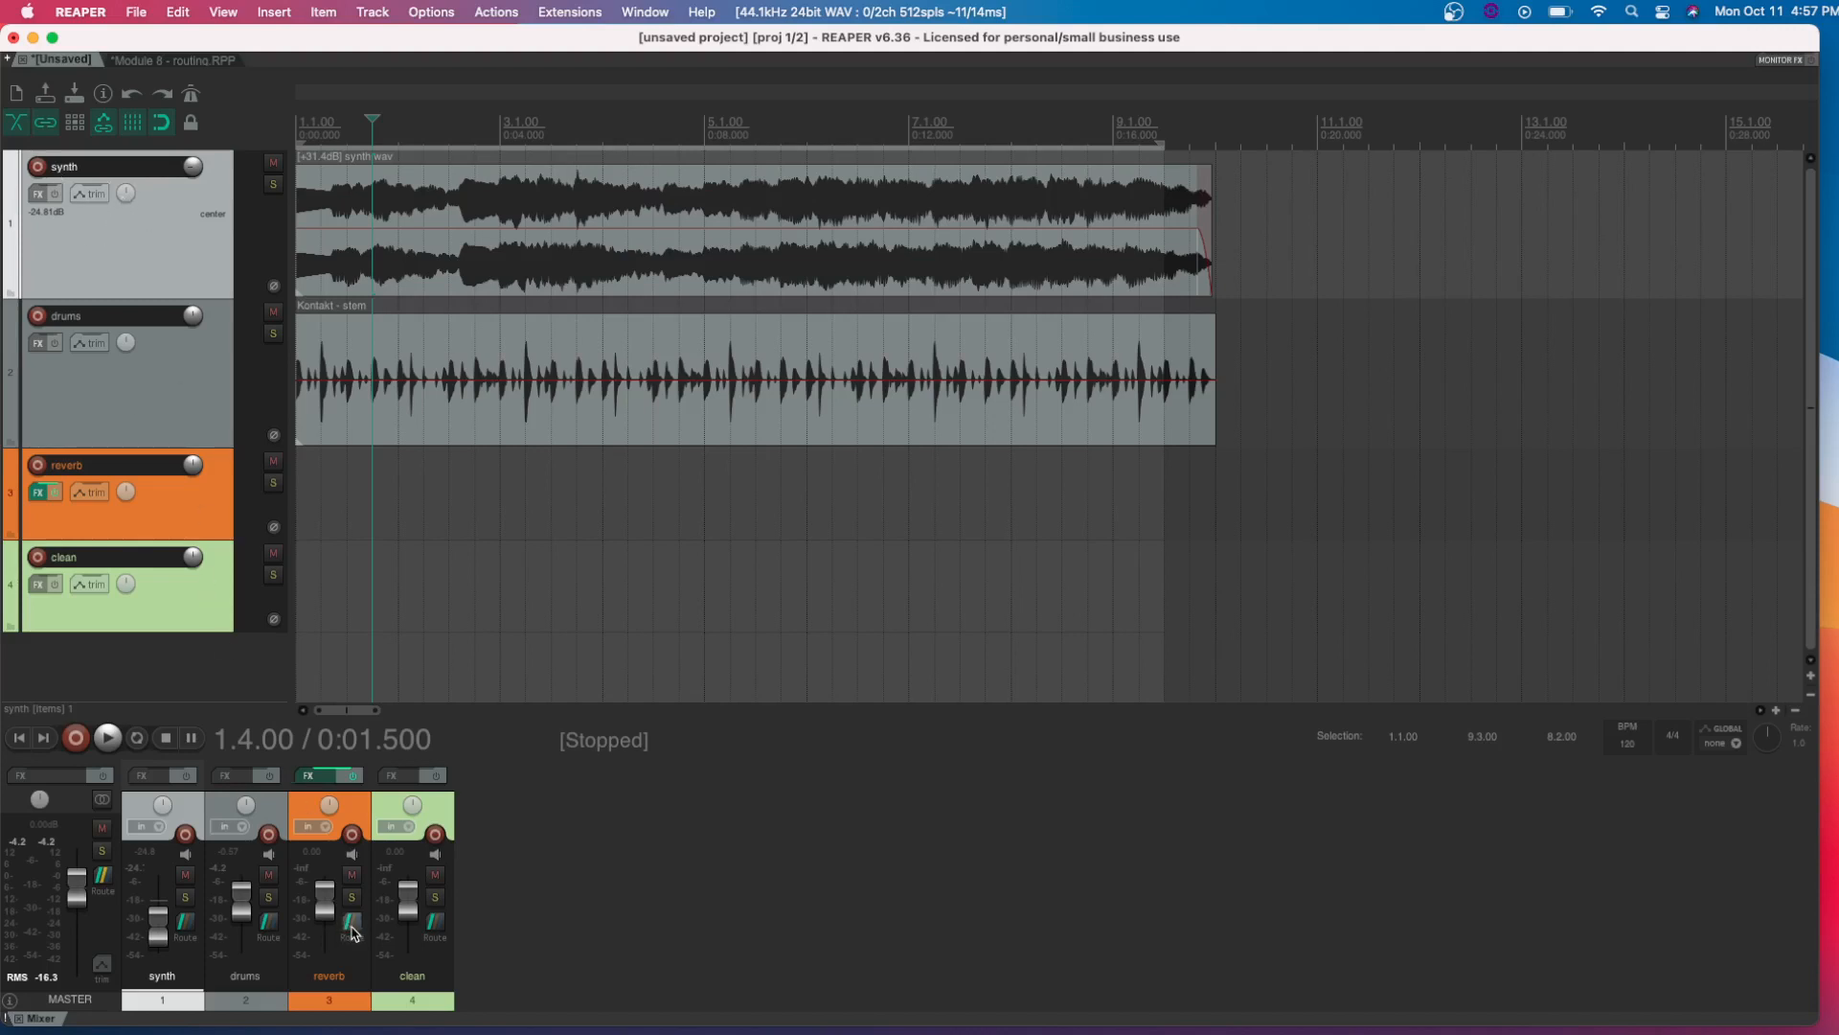
Disable the synth track's master send and add a send from it to the reverb track
left_click(184, 926)
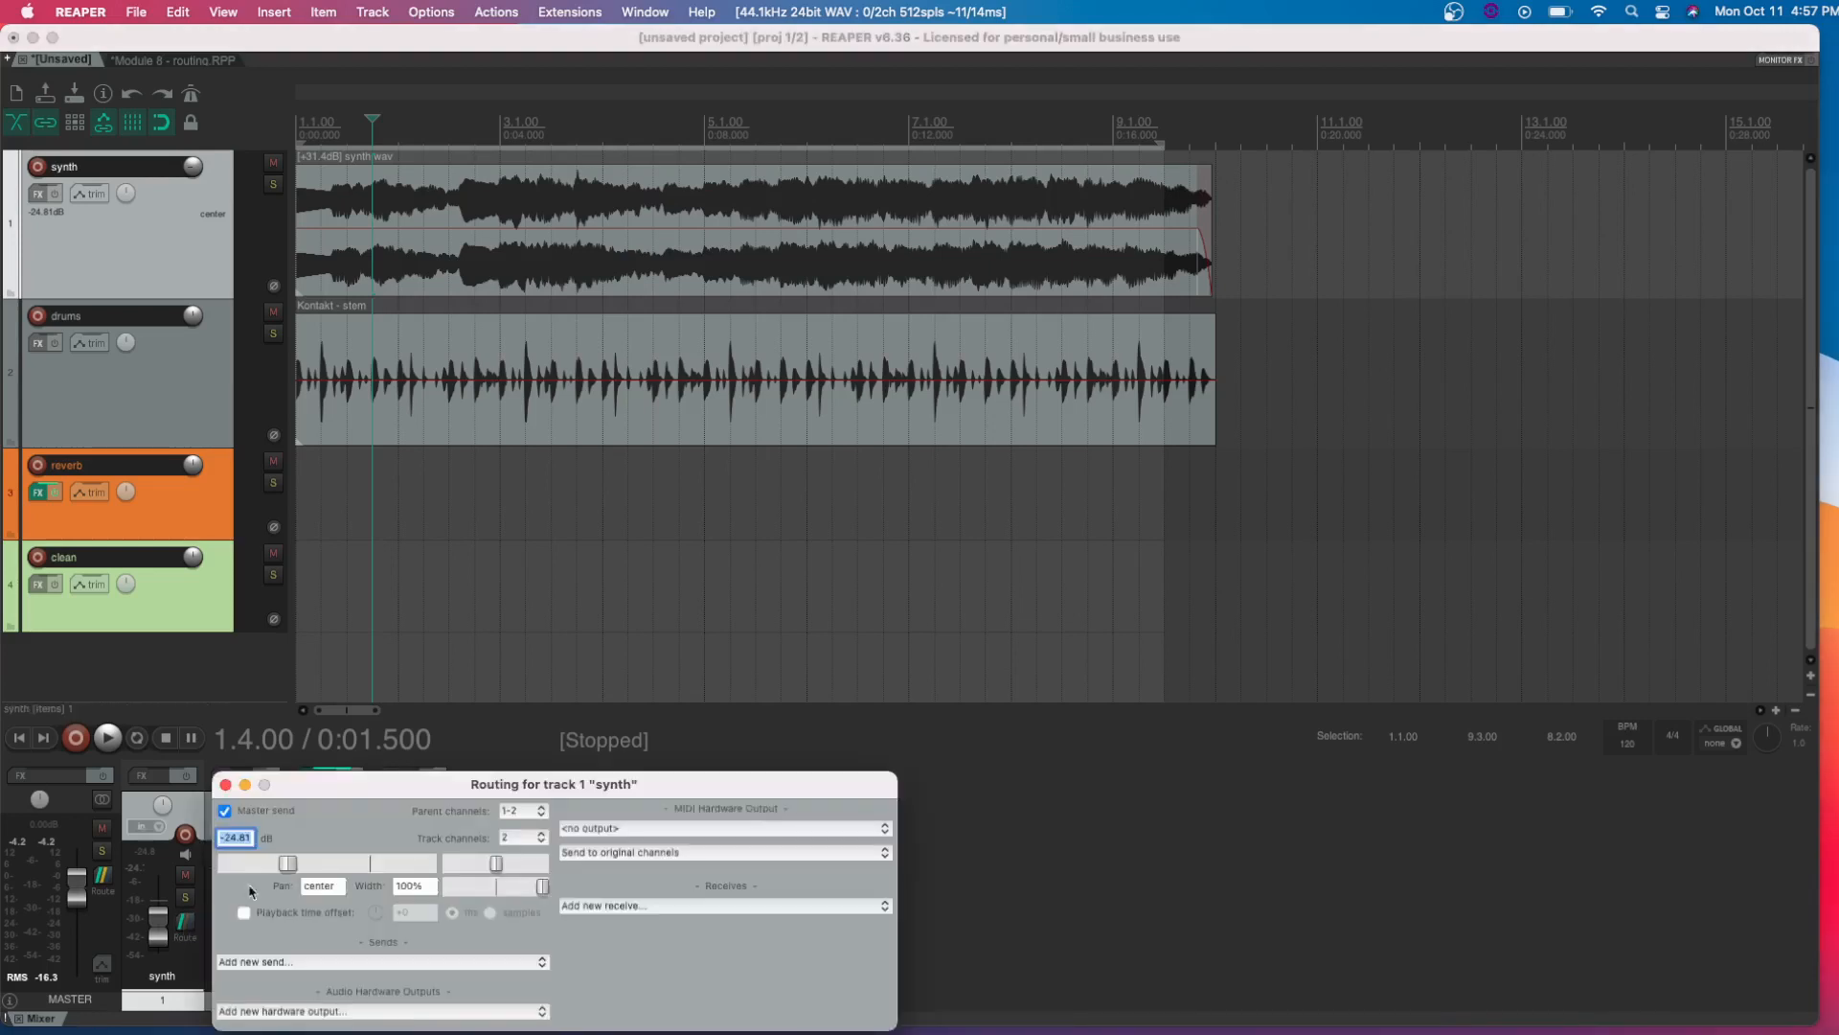
left_click_drag(348, 782, 484, 452)
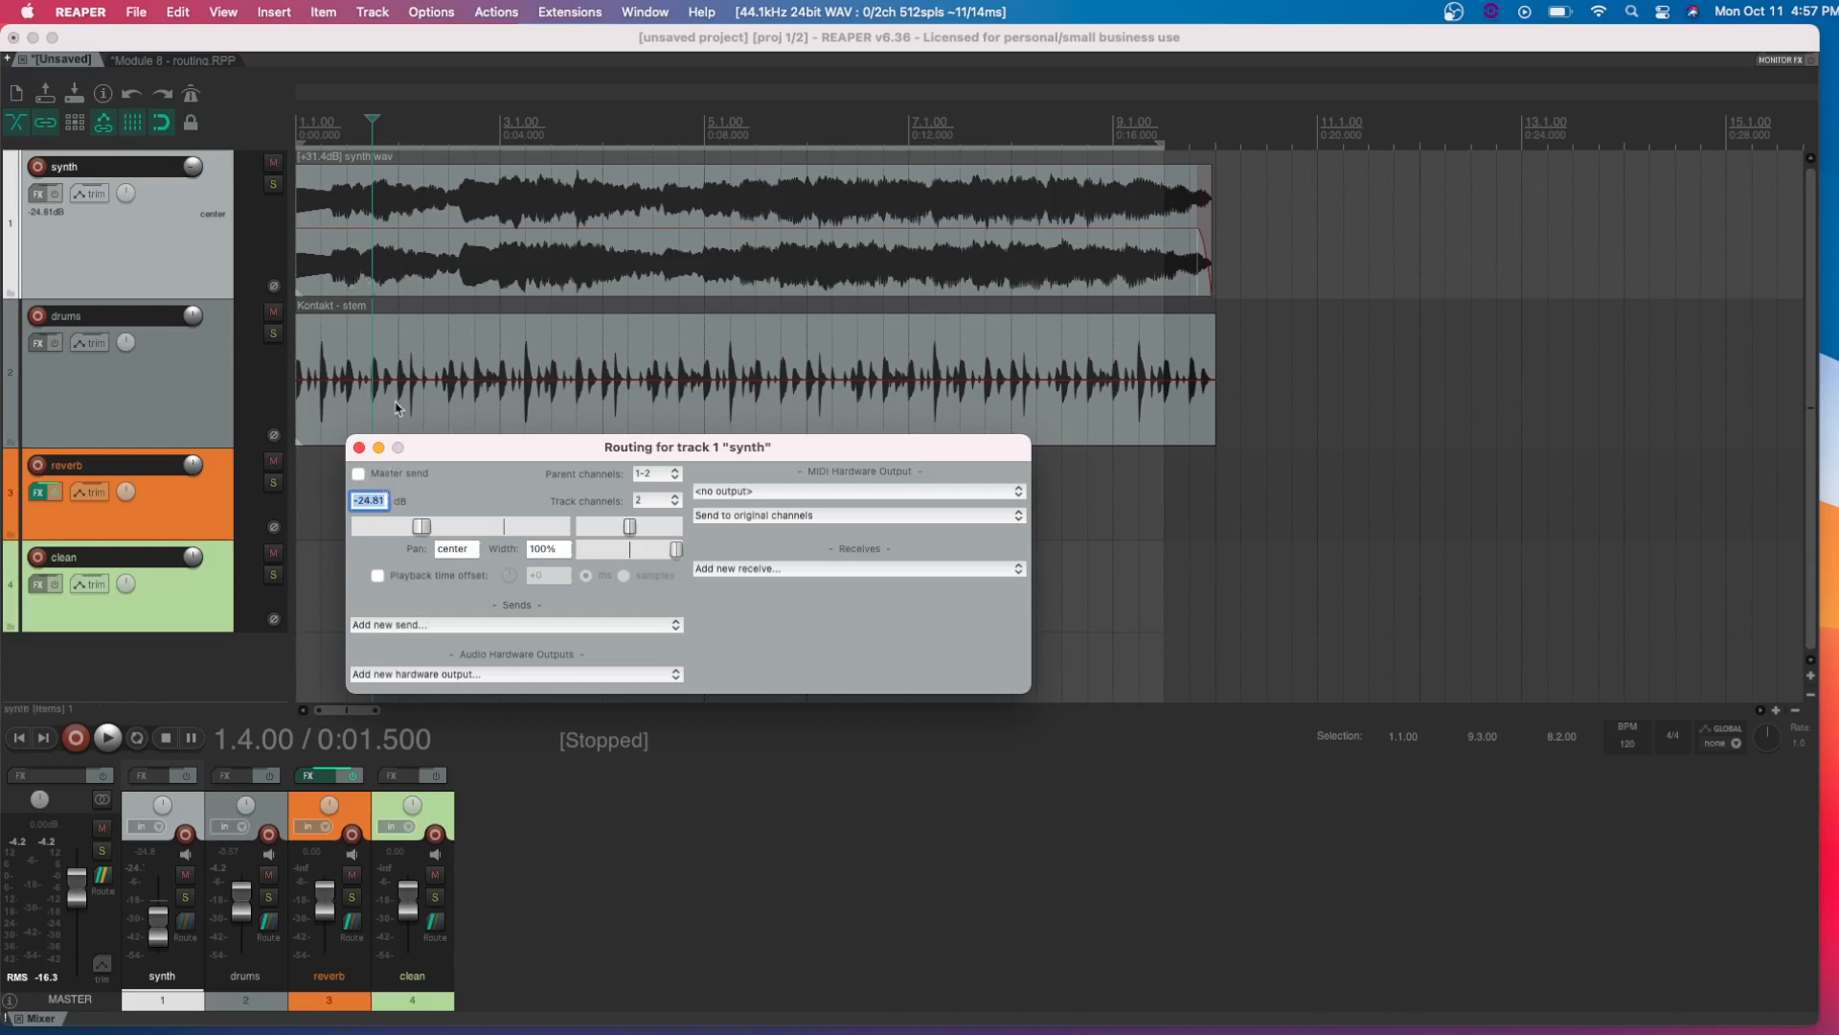
left_click(411, 626)
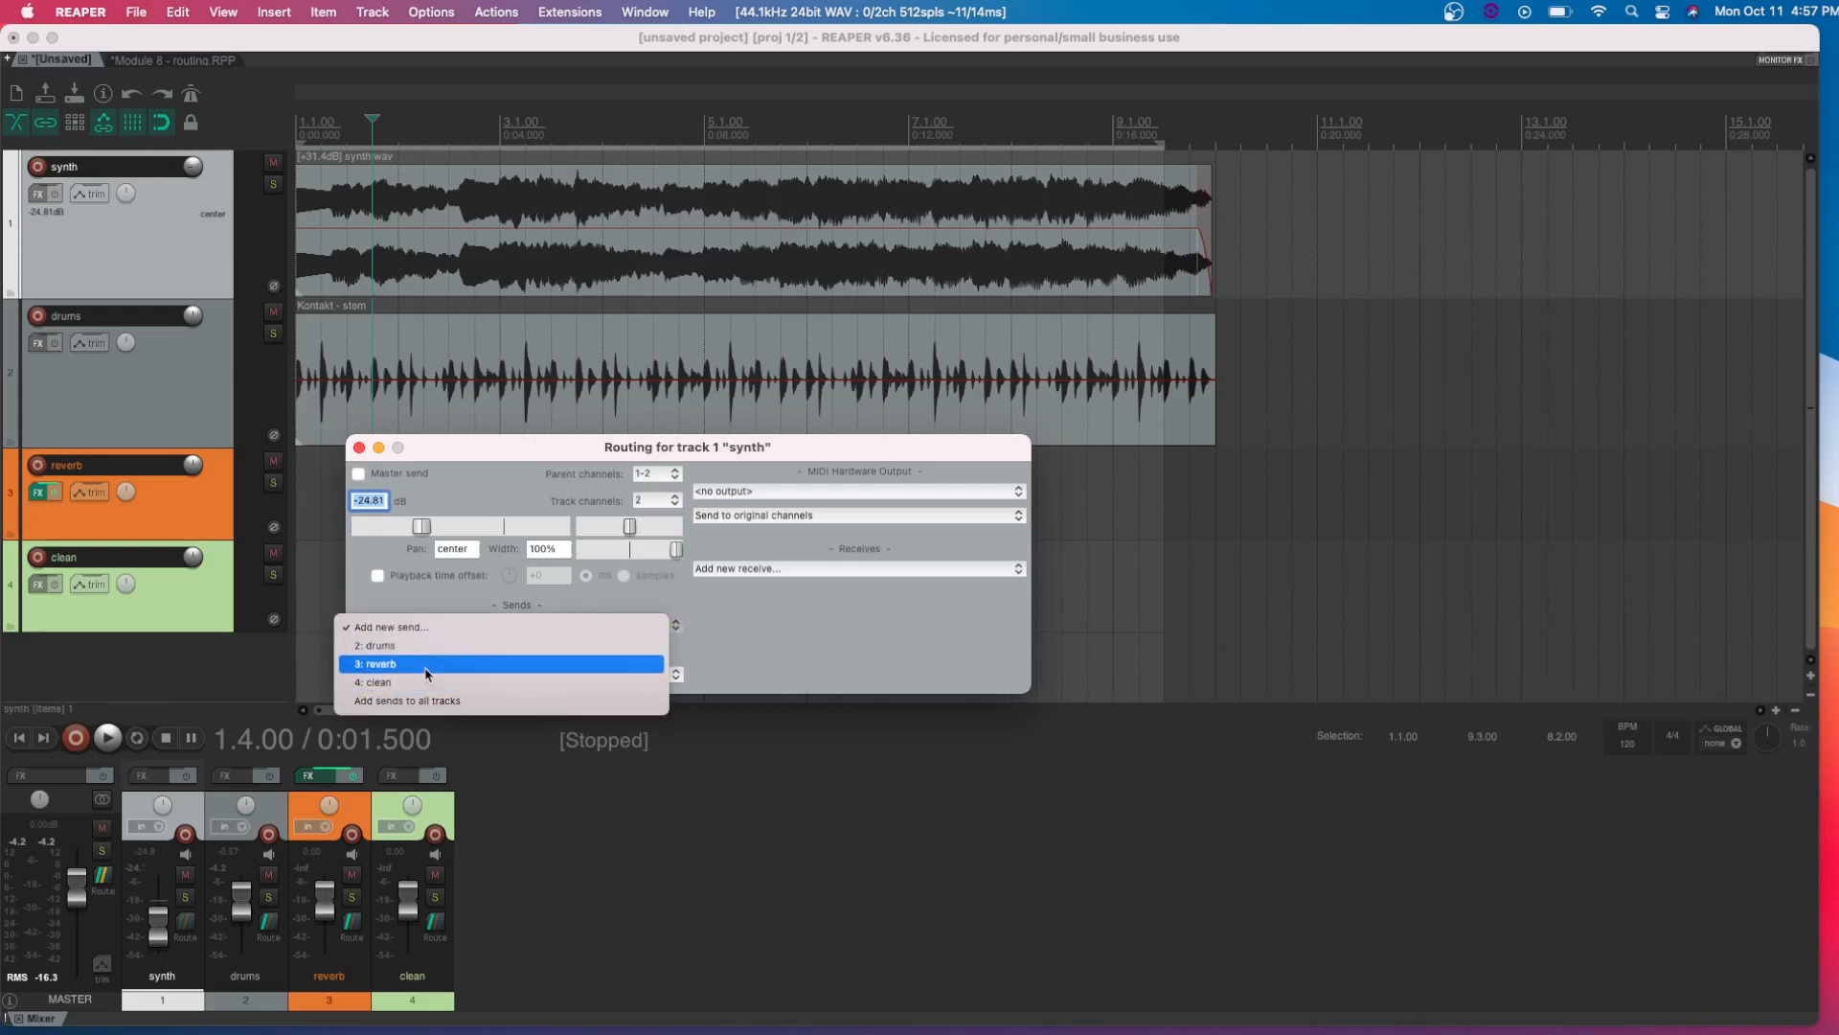
left_click(428, 664)
Add a send from the synth track to the clean track and close the synth track's routing window
left_click(431, 627)
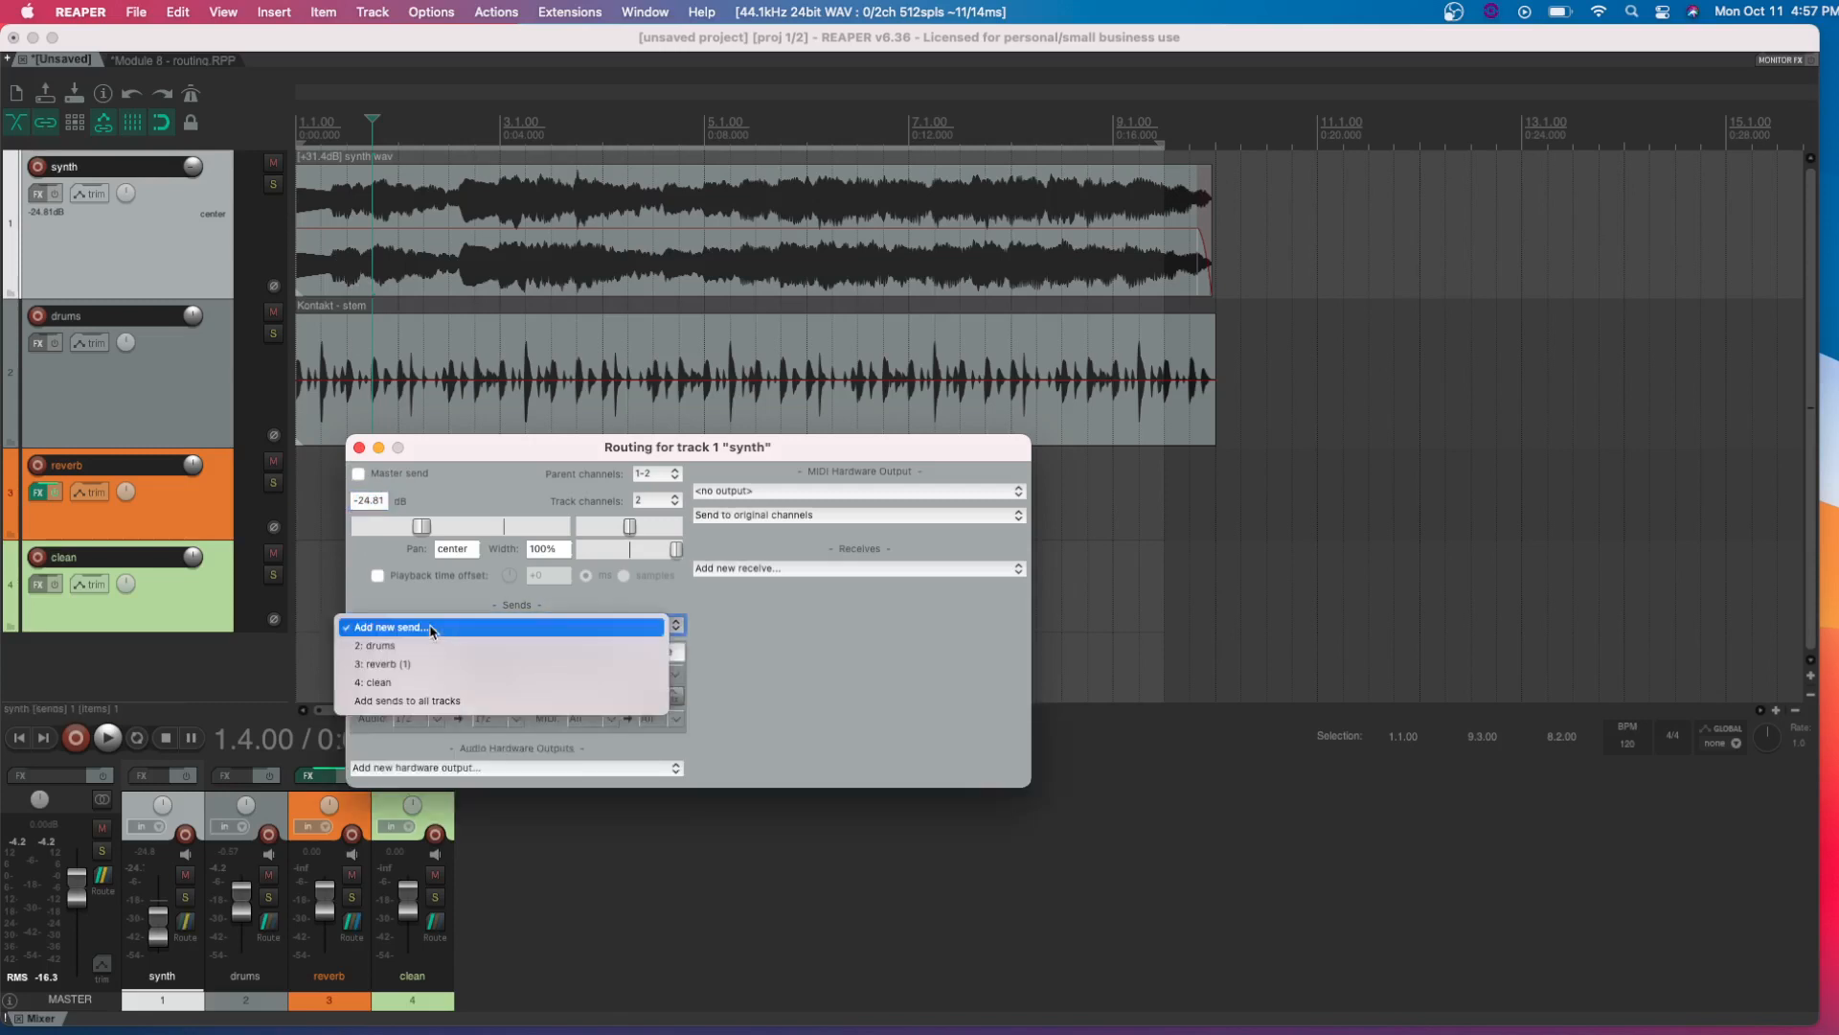
left_click(427, 683)
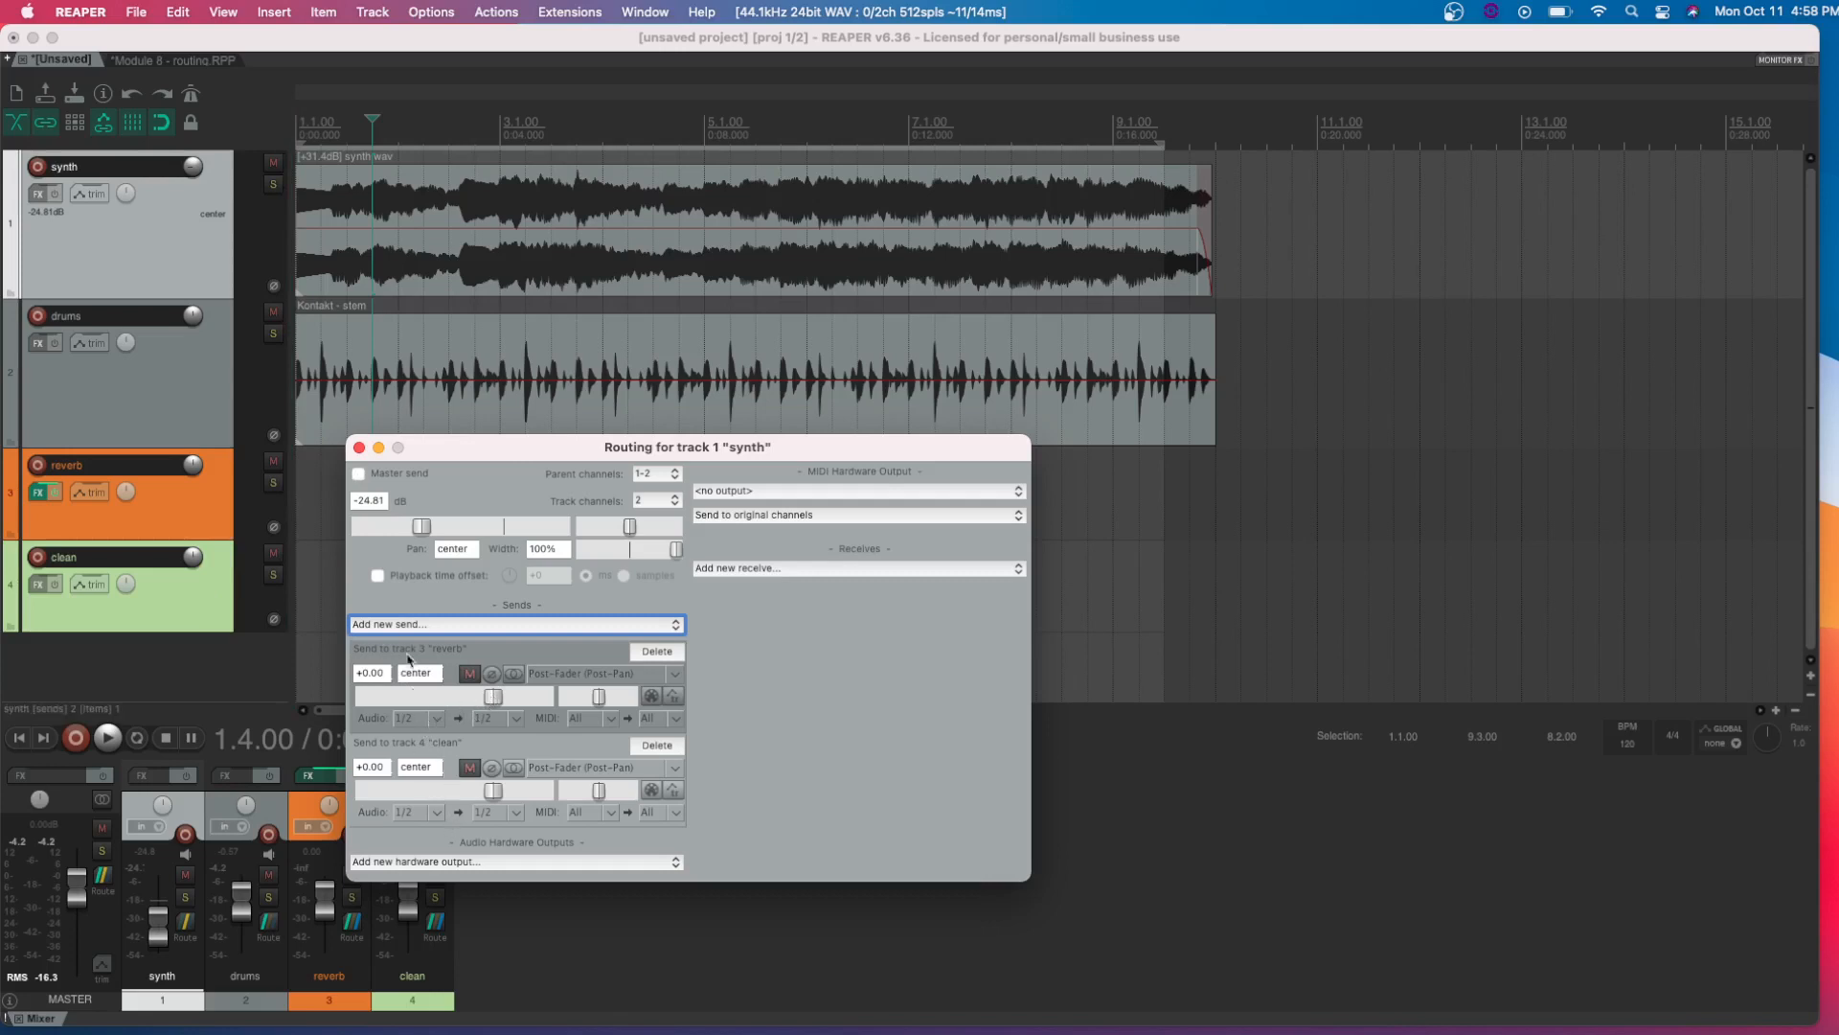
left_click(359, 447)
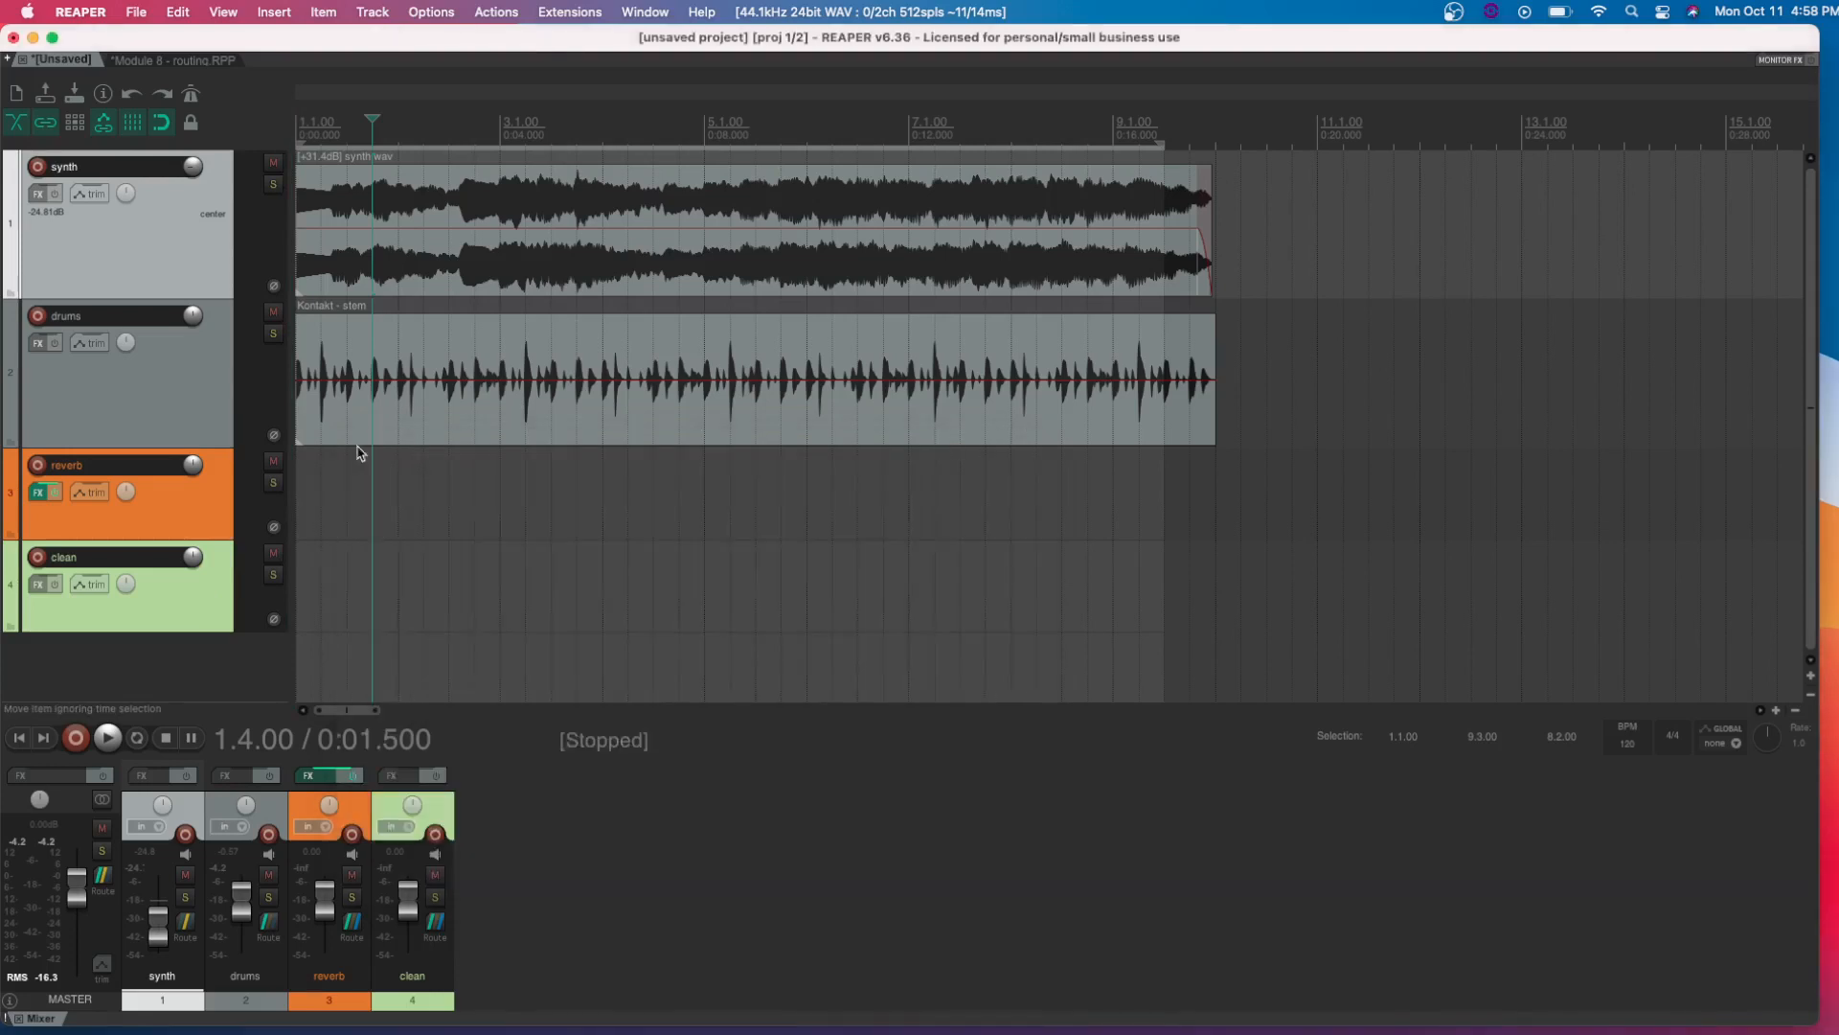
Mute the drums and reverb tracks and briefly play the synth through the clean track only
left_click(273, 311)
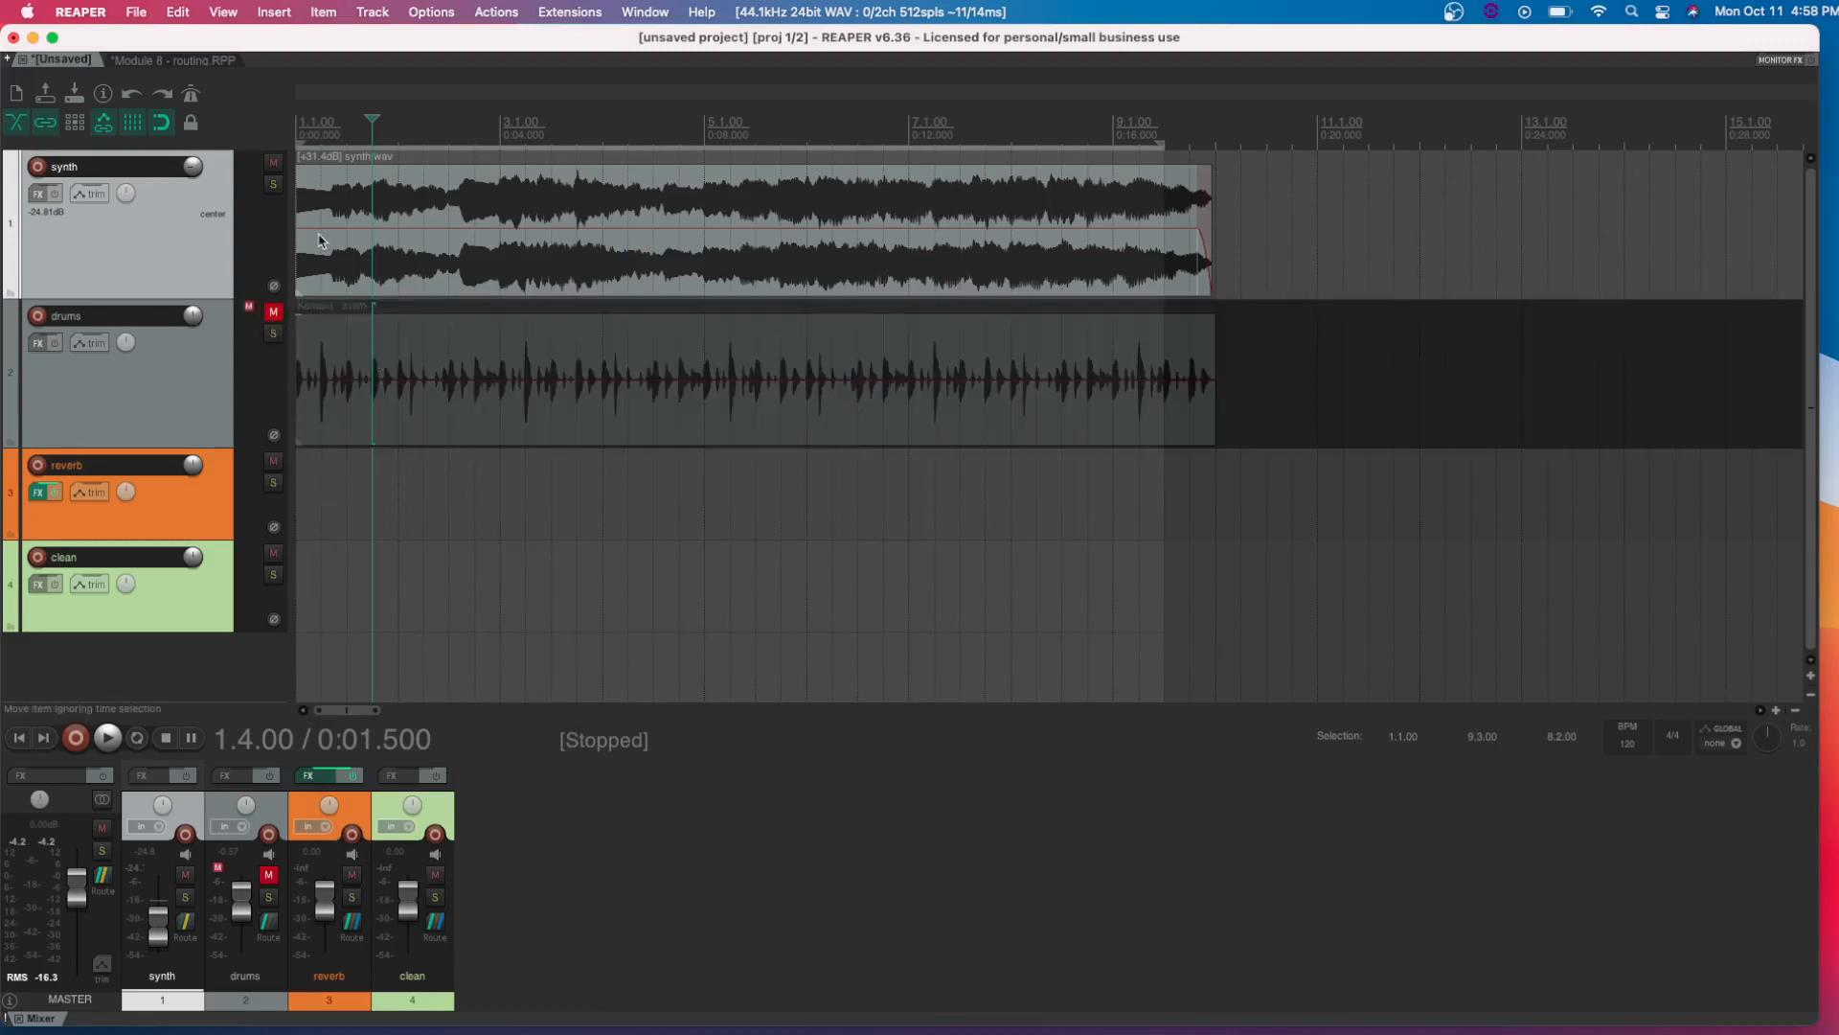
left_click(274, 463)
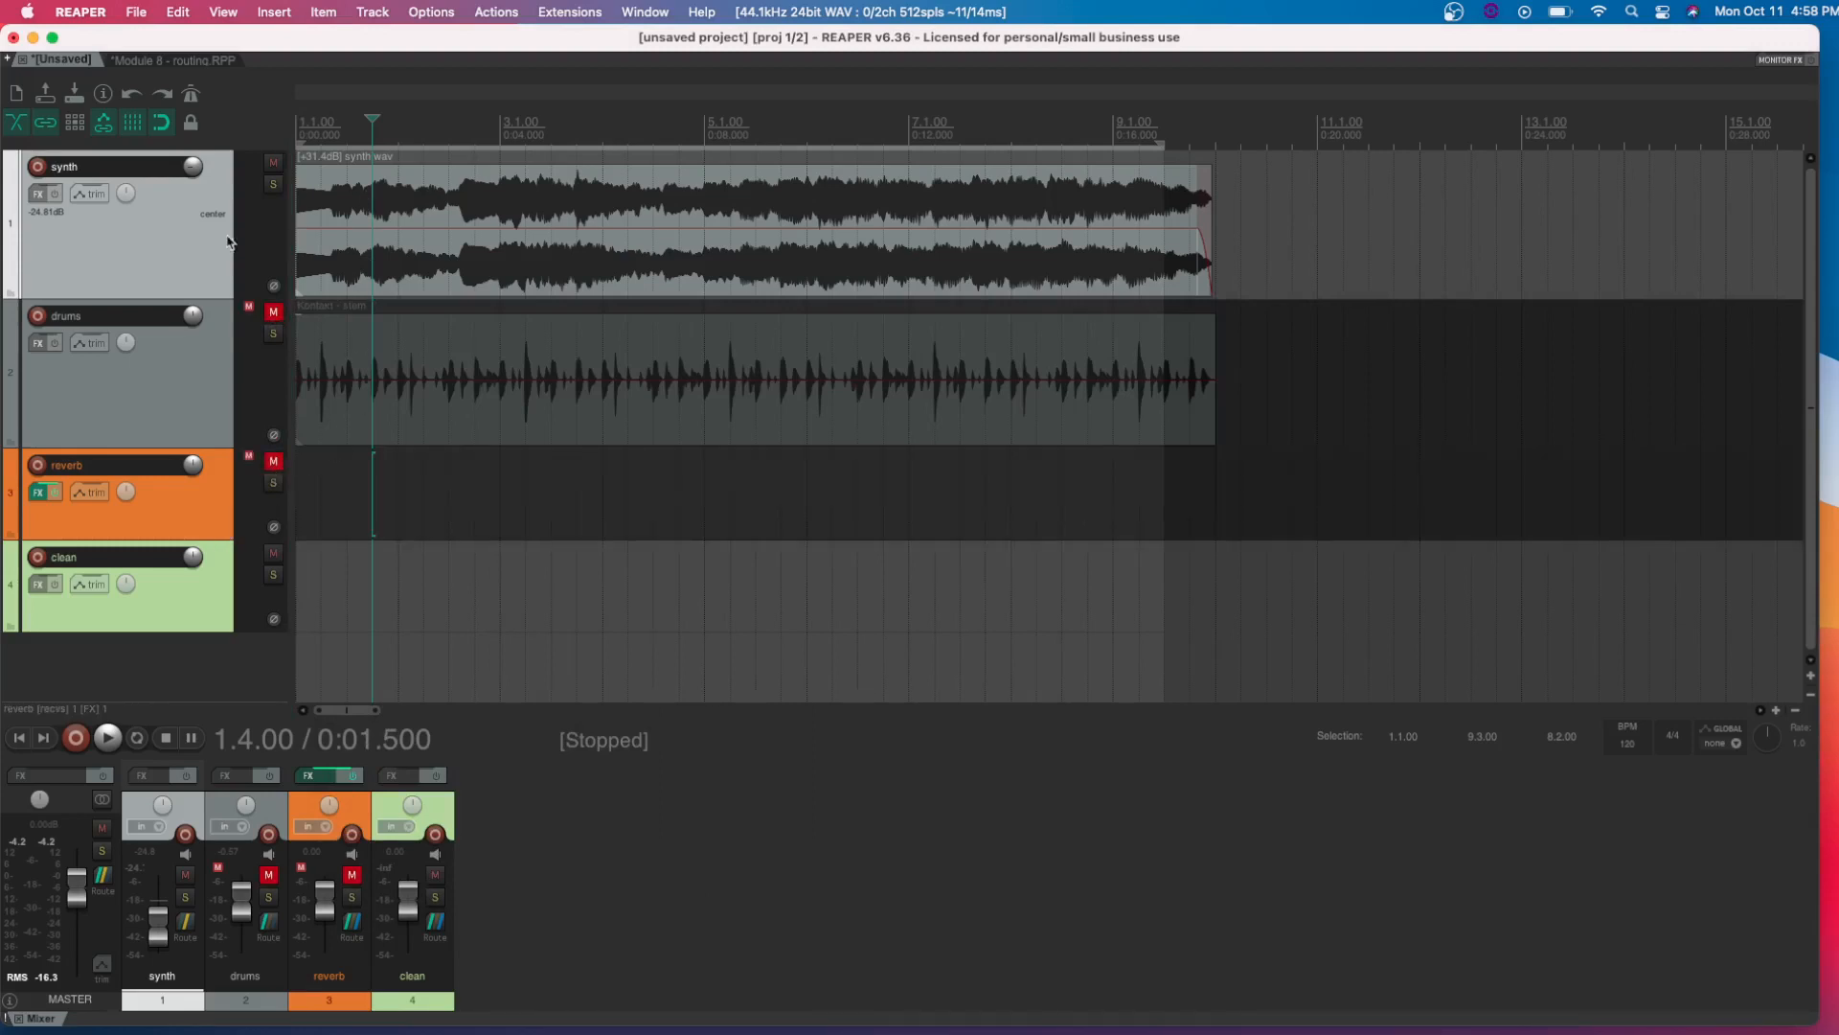
key("space")
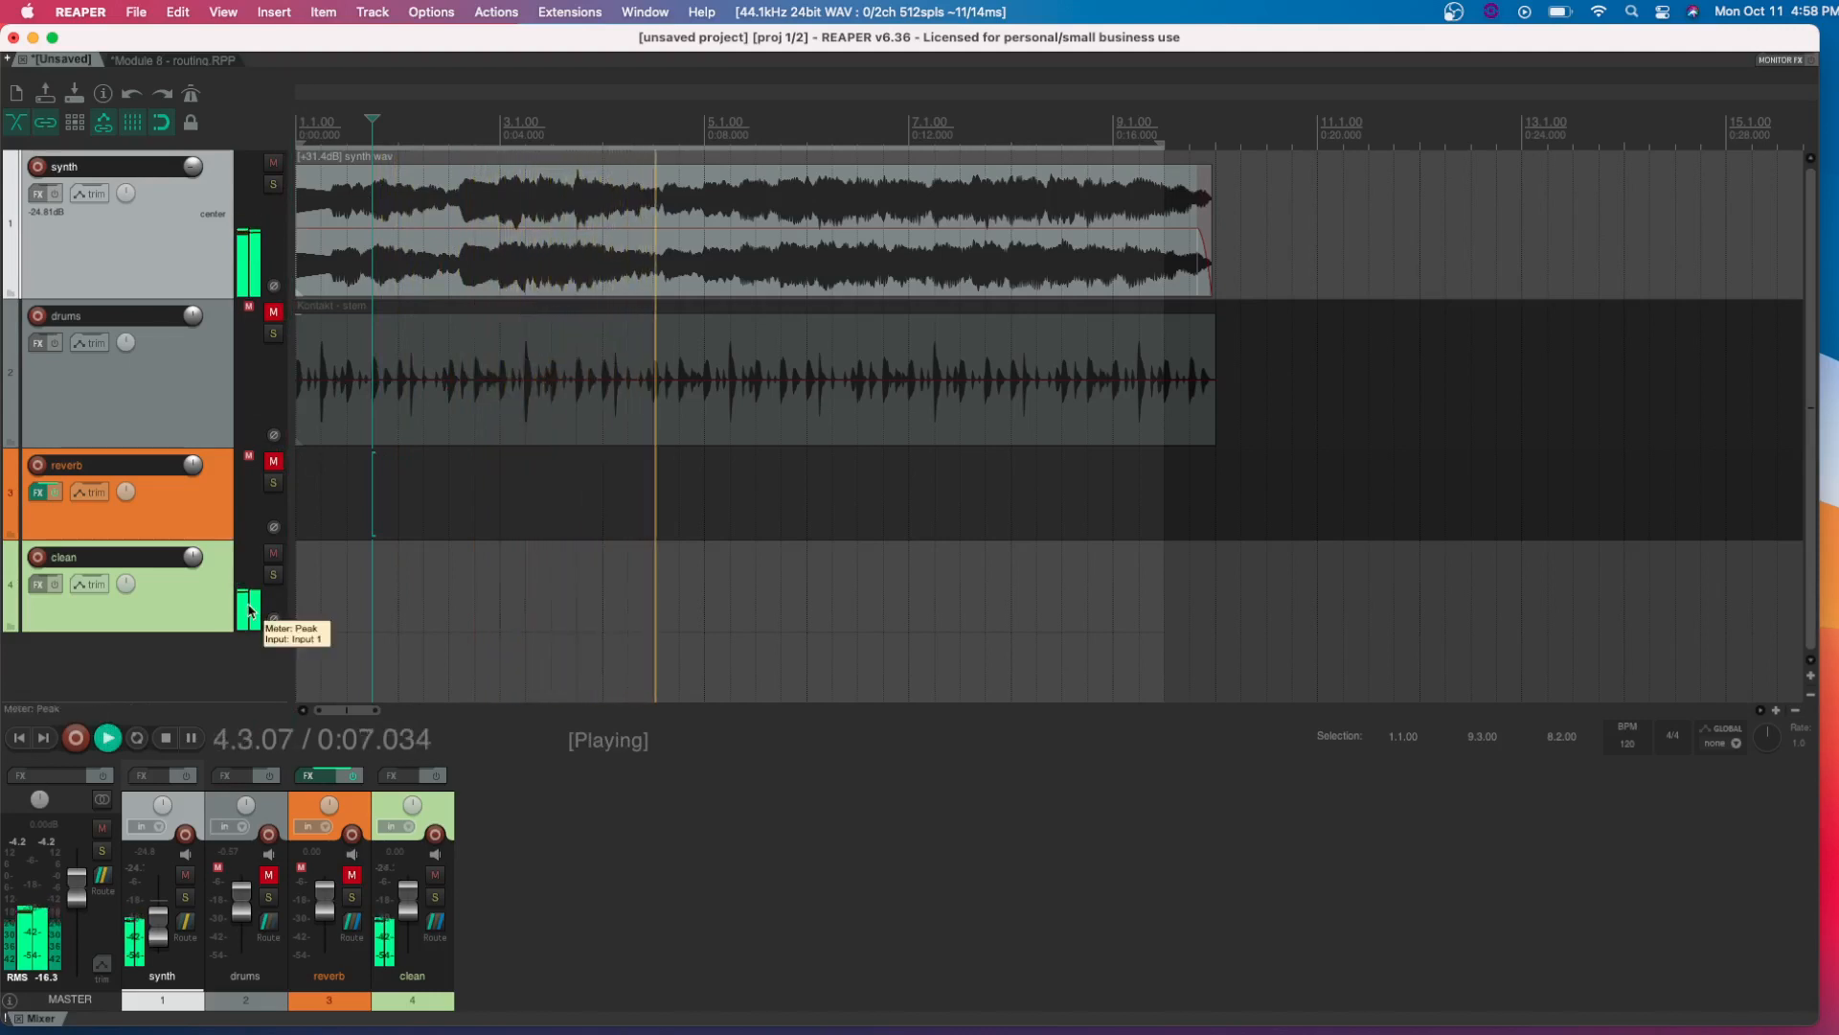
key("space")
Unmute the reverb track, listen briefly to the synth through both bus tracks, and open the reverb track's effects window
left_click(273, 462)
key("space")
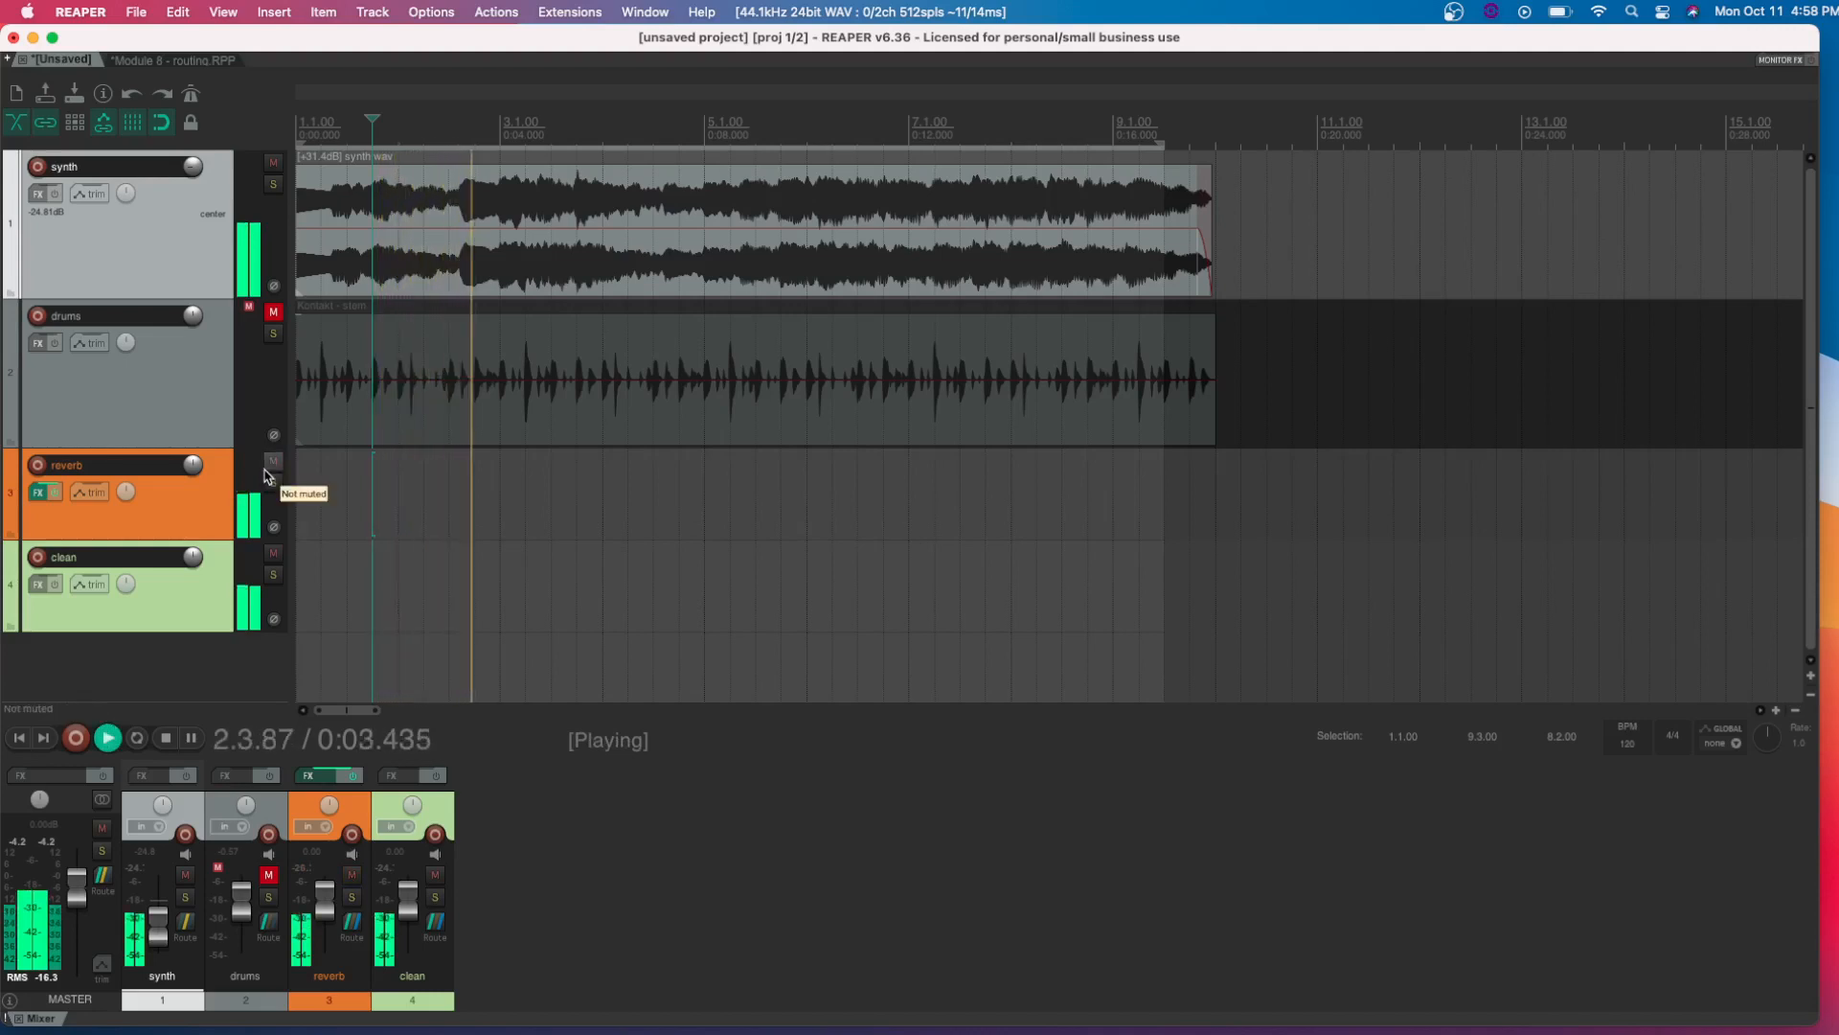
key("space")
left_click(39, 493)
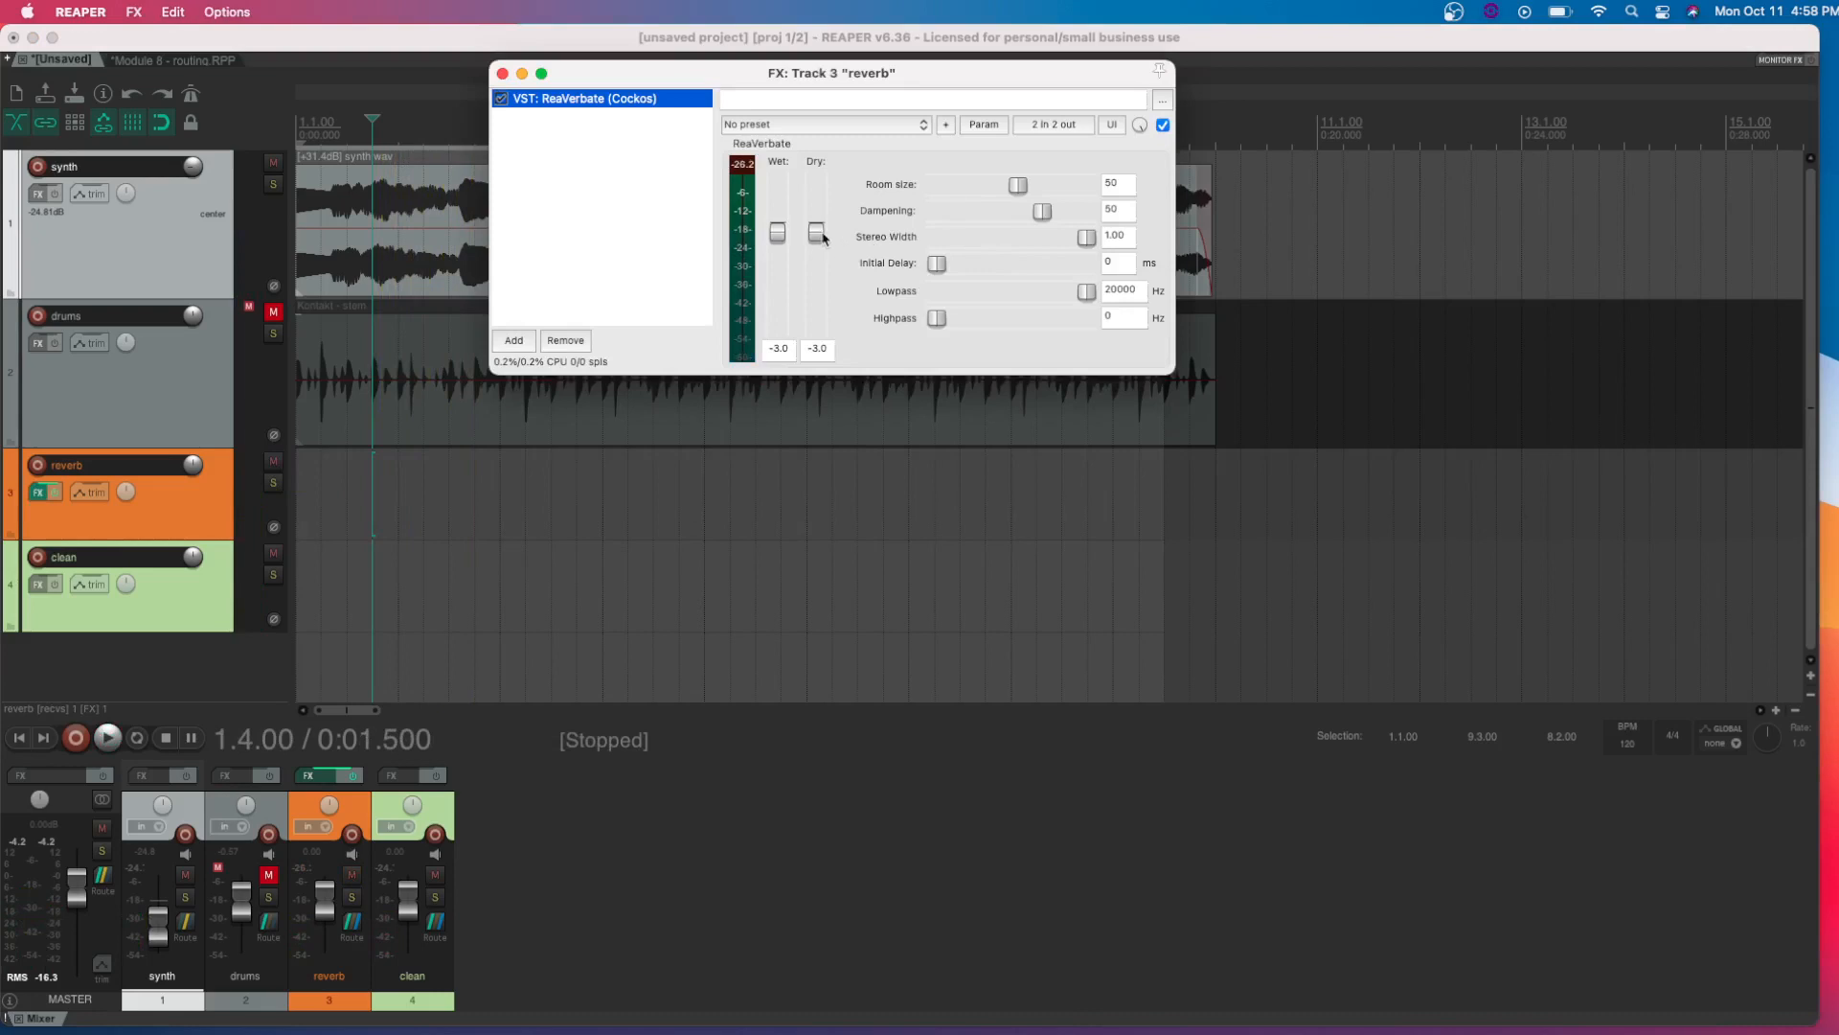
Set ReaVerbate's dry level to -inf and its room size to 90, and audition the sound
left_click_drag(821, 237, 787, 388)
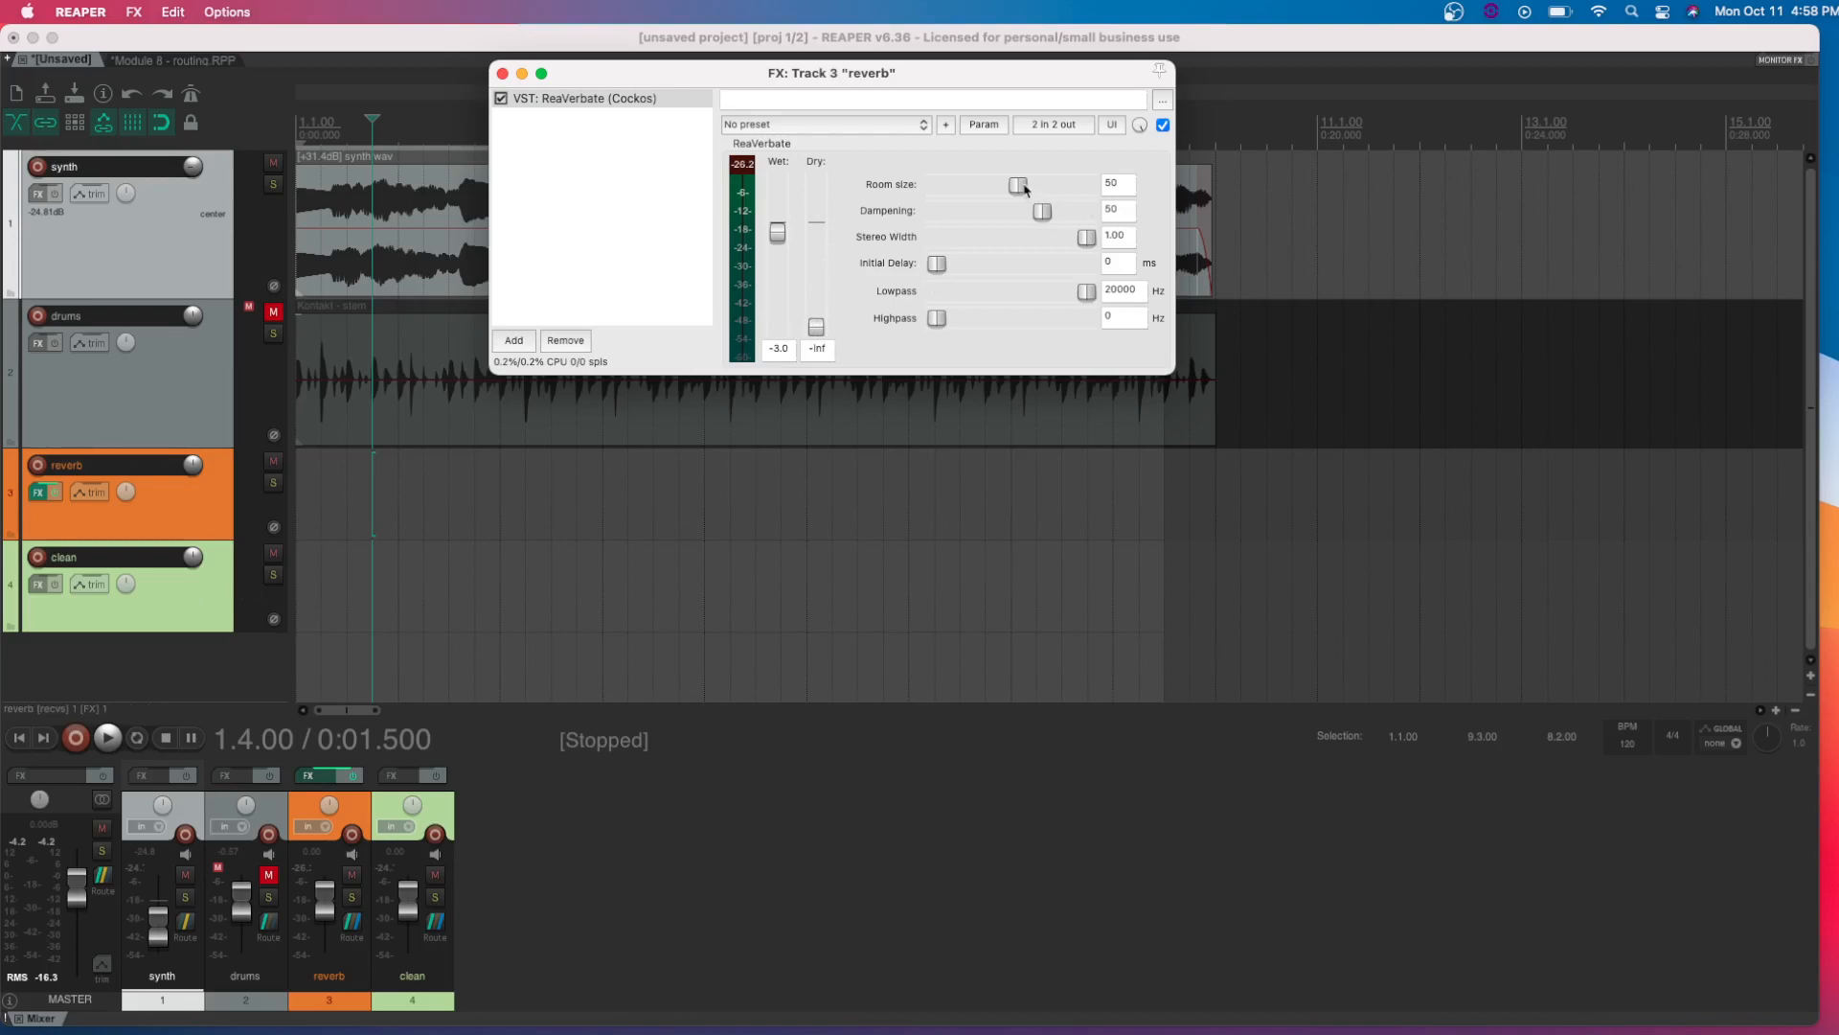
left_click_drag(1024, 189, 1080, 189)
key("space")
key("space")
key("space")
key("space")
Load the ReaVerbate preset "sink - wide wide" and set the room size to 87, auditioning the result
left_click(805, 128)
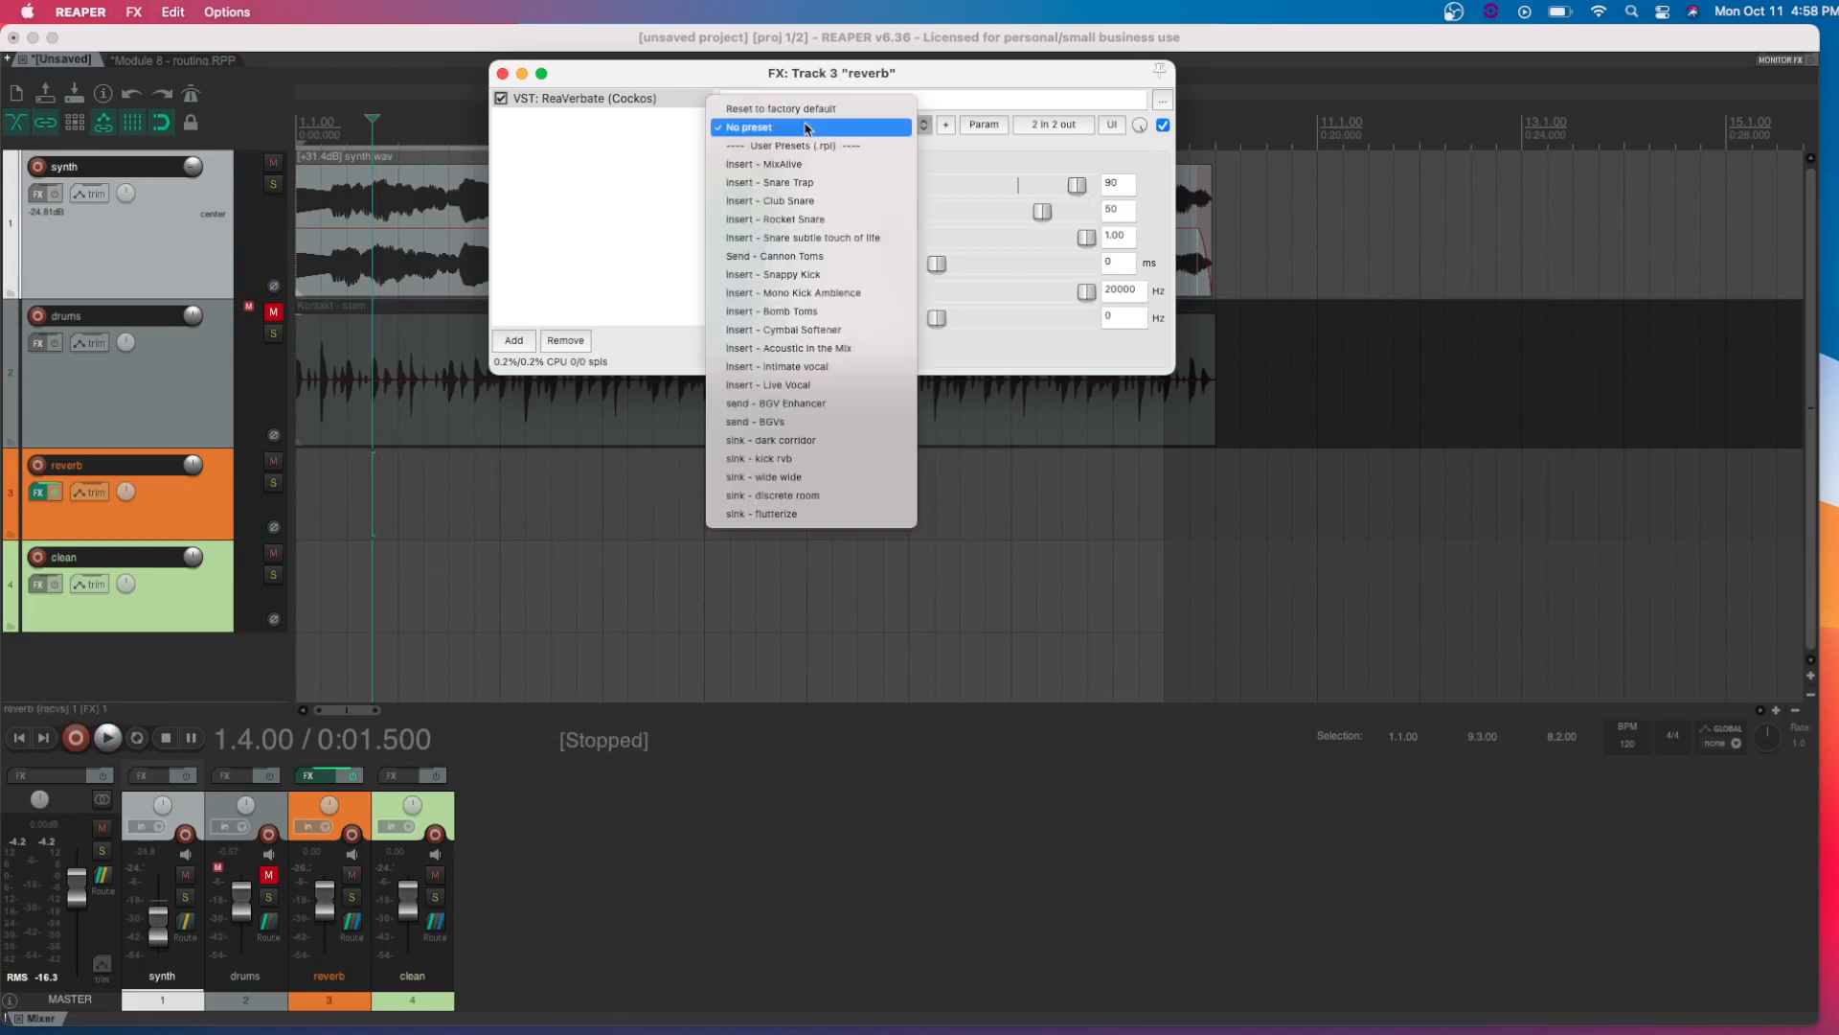
left_click(831, 477)
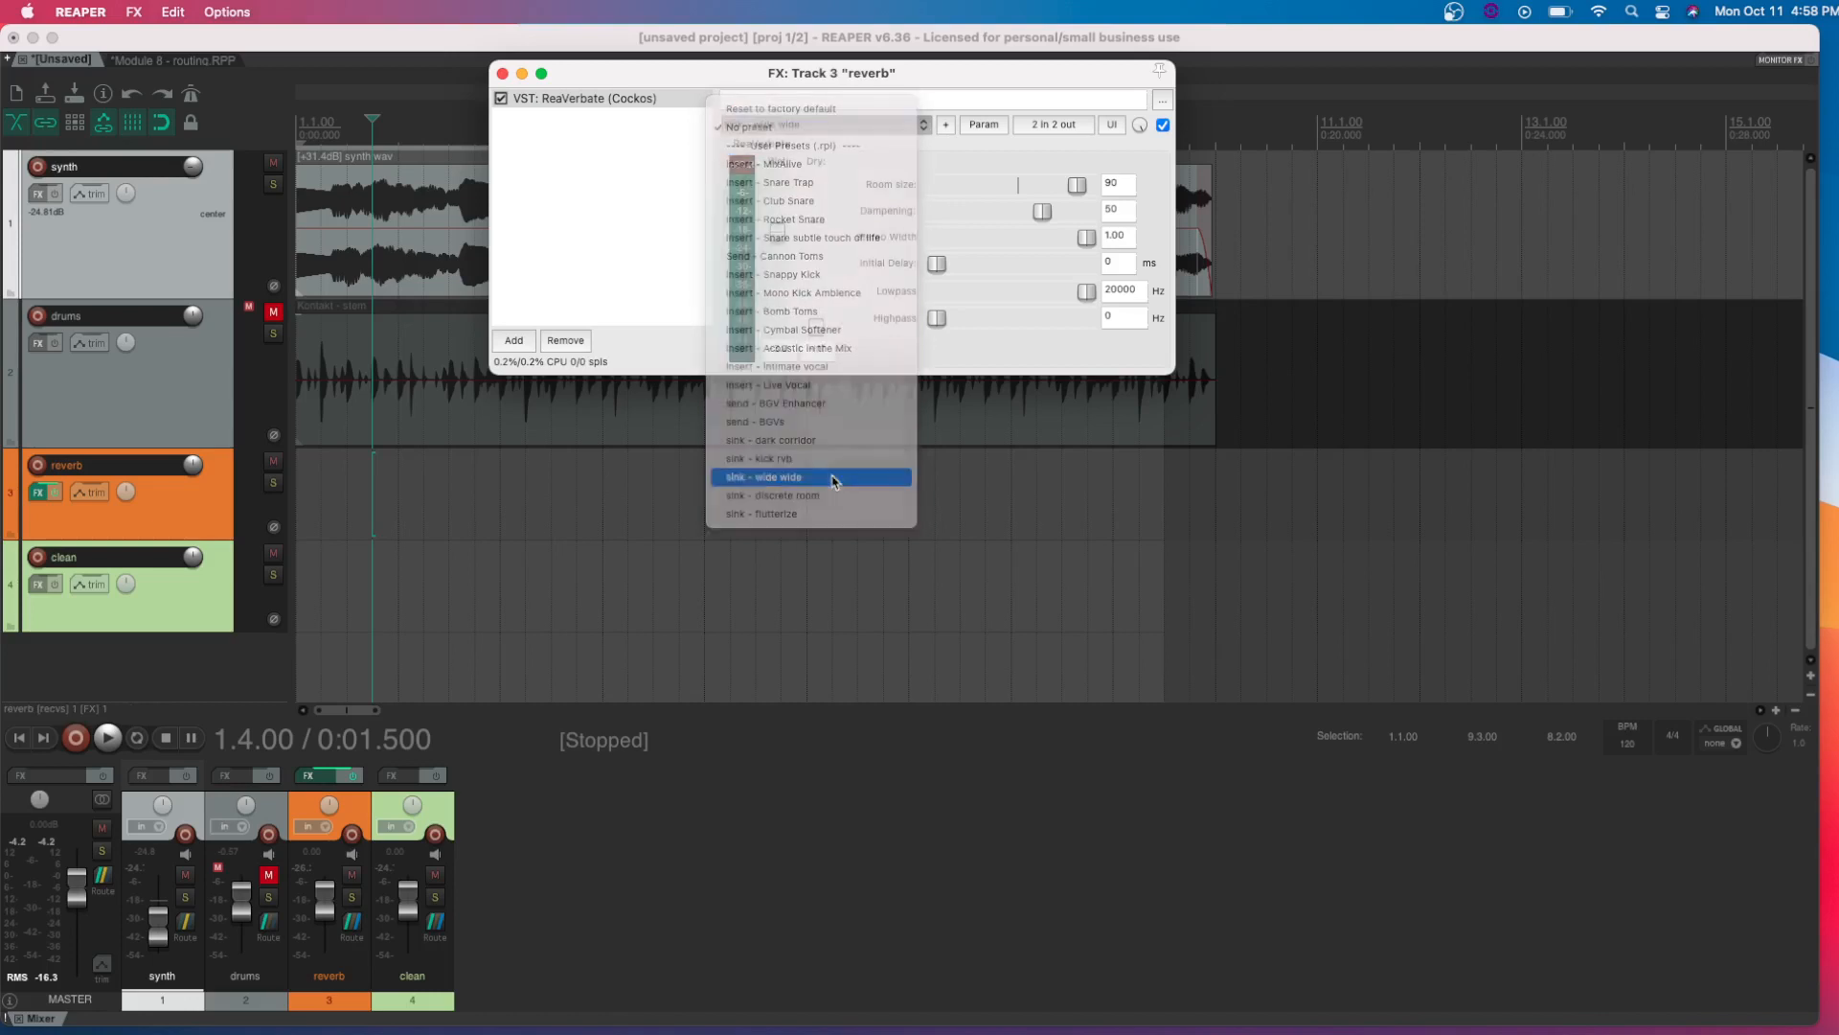
left_click_drag(1079, 185, 1061, 186)
key("space")
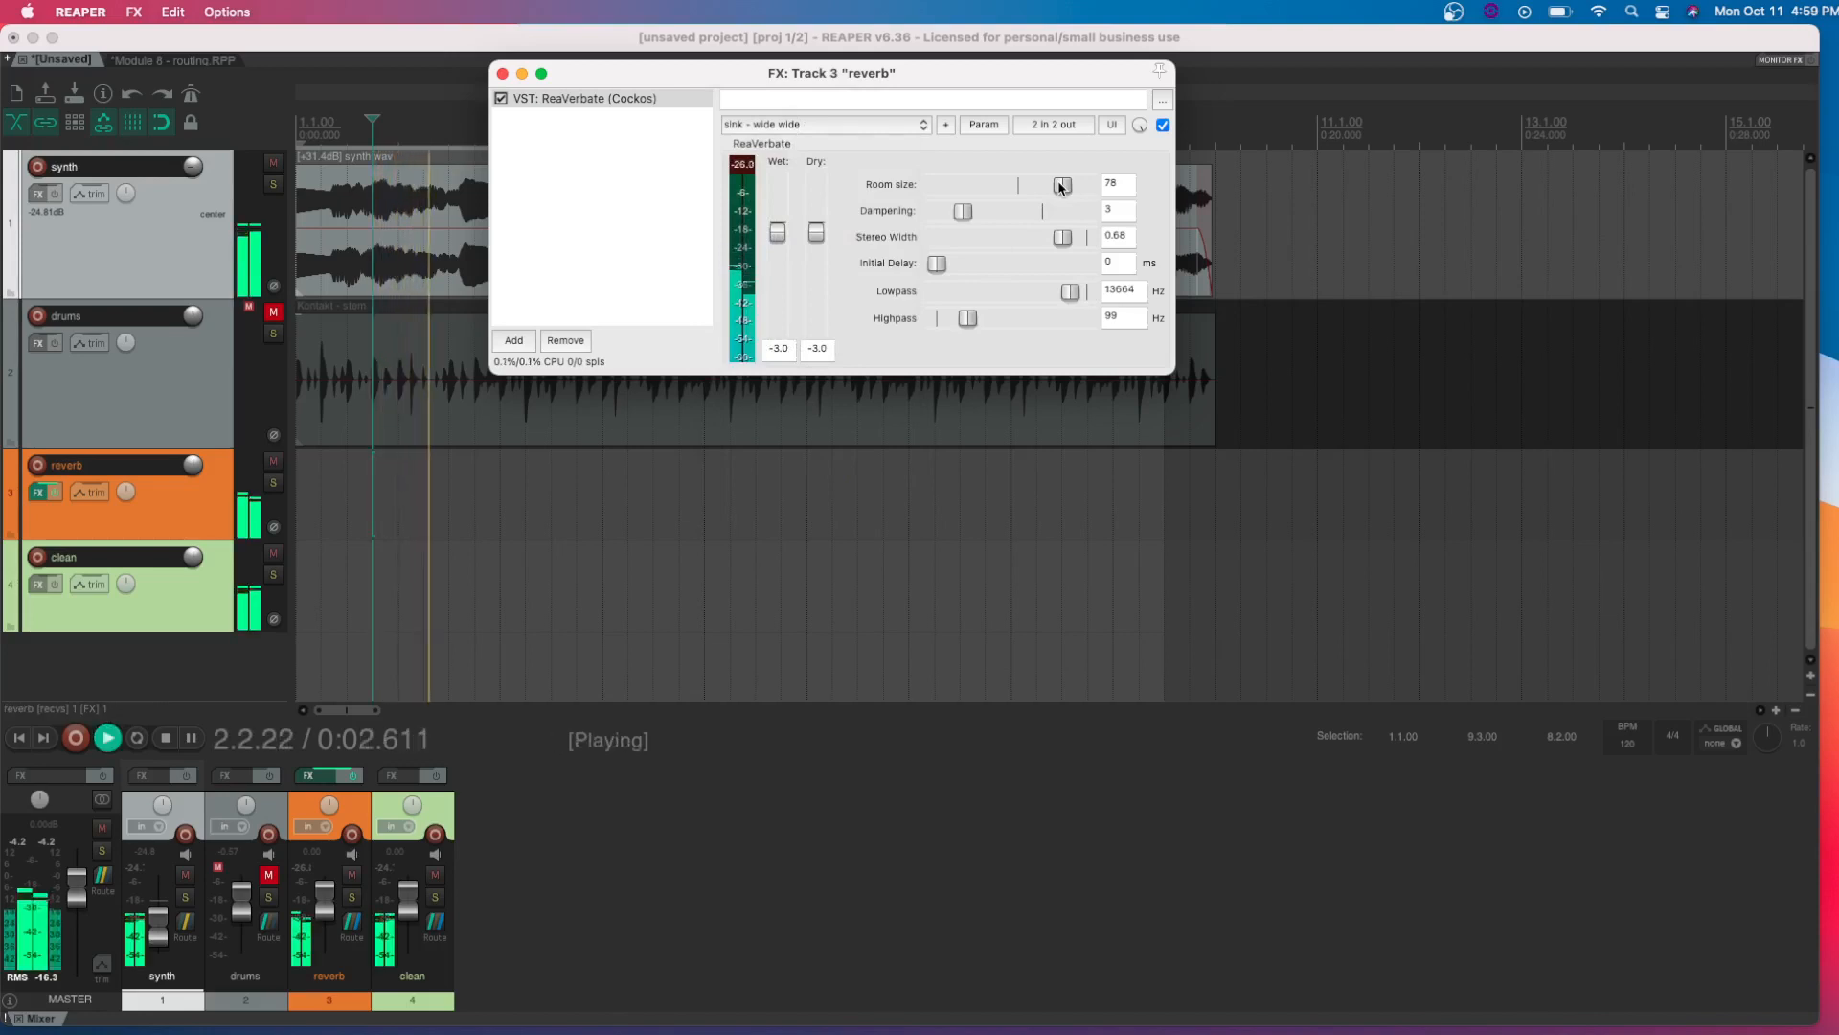
key("space")
left_click_drag(1061, 187, 1072, 188)
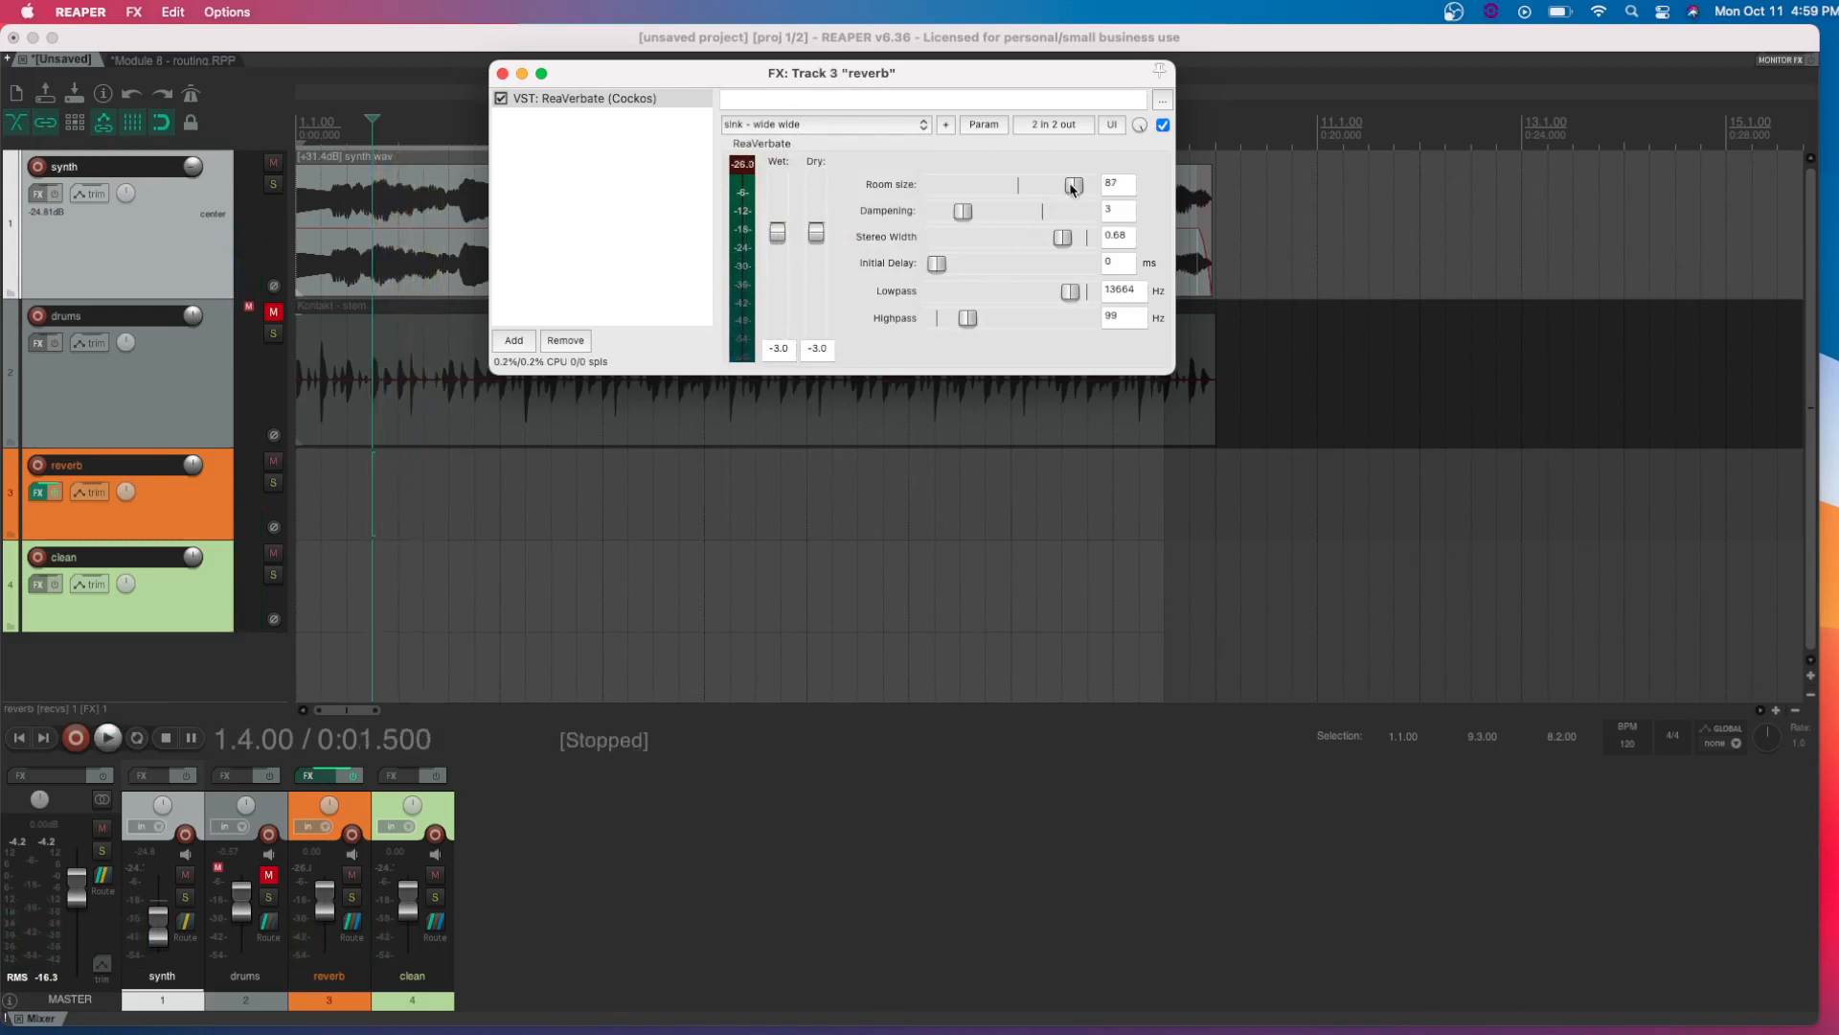
key("space")
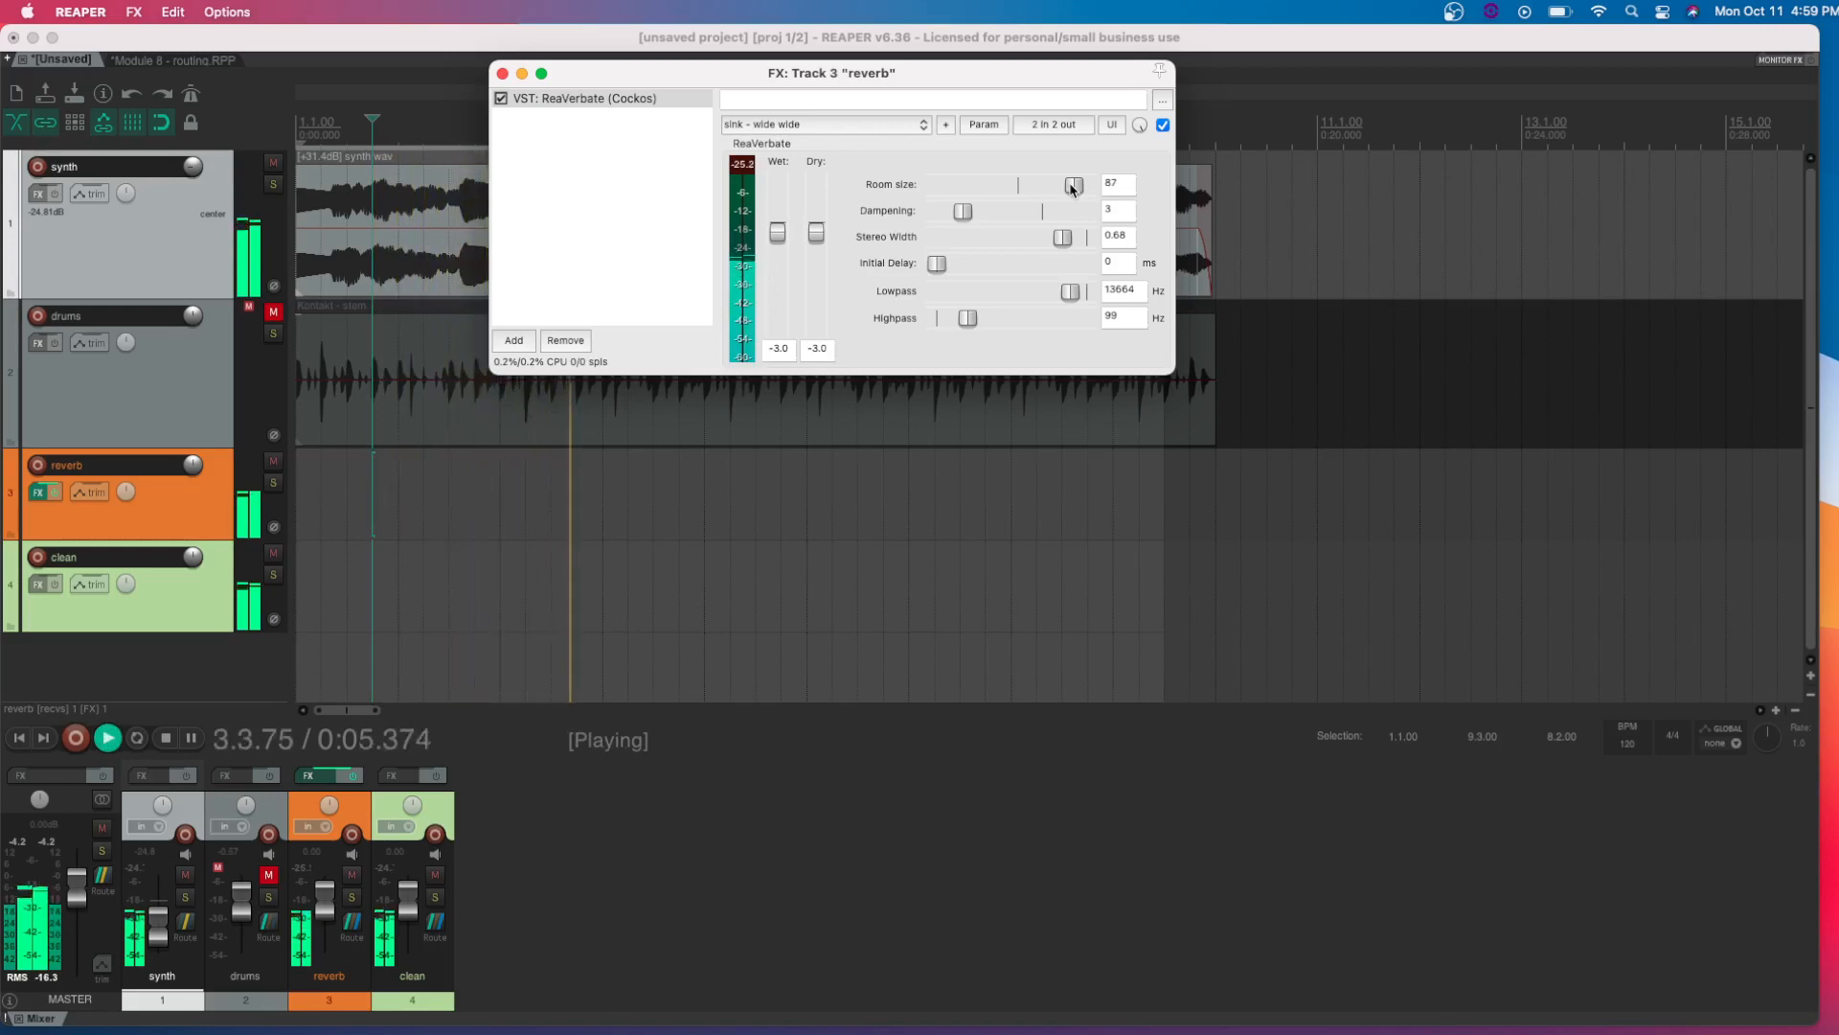
key("space")
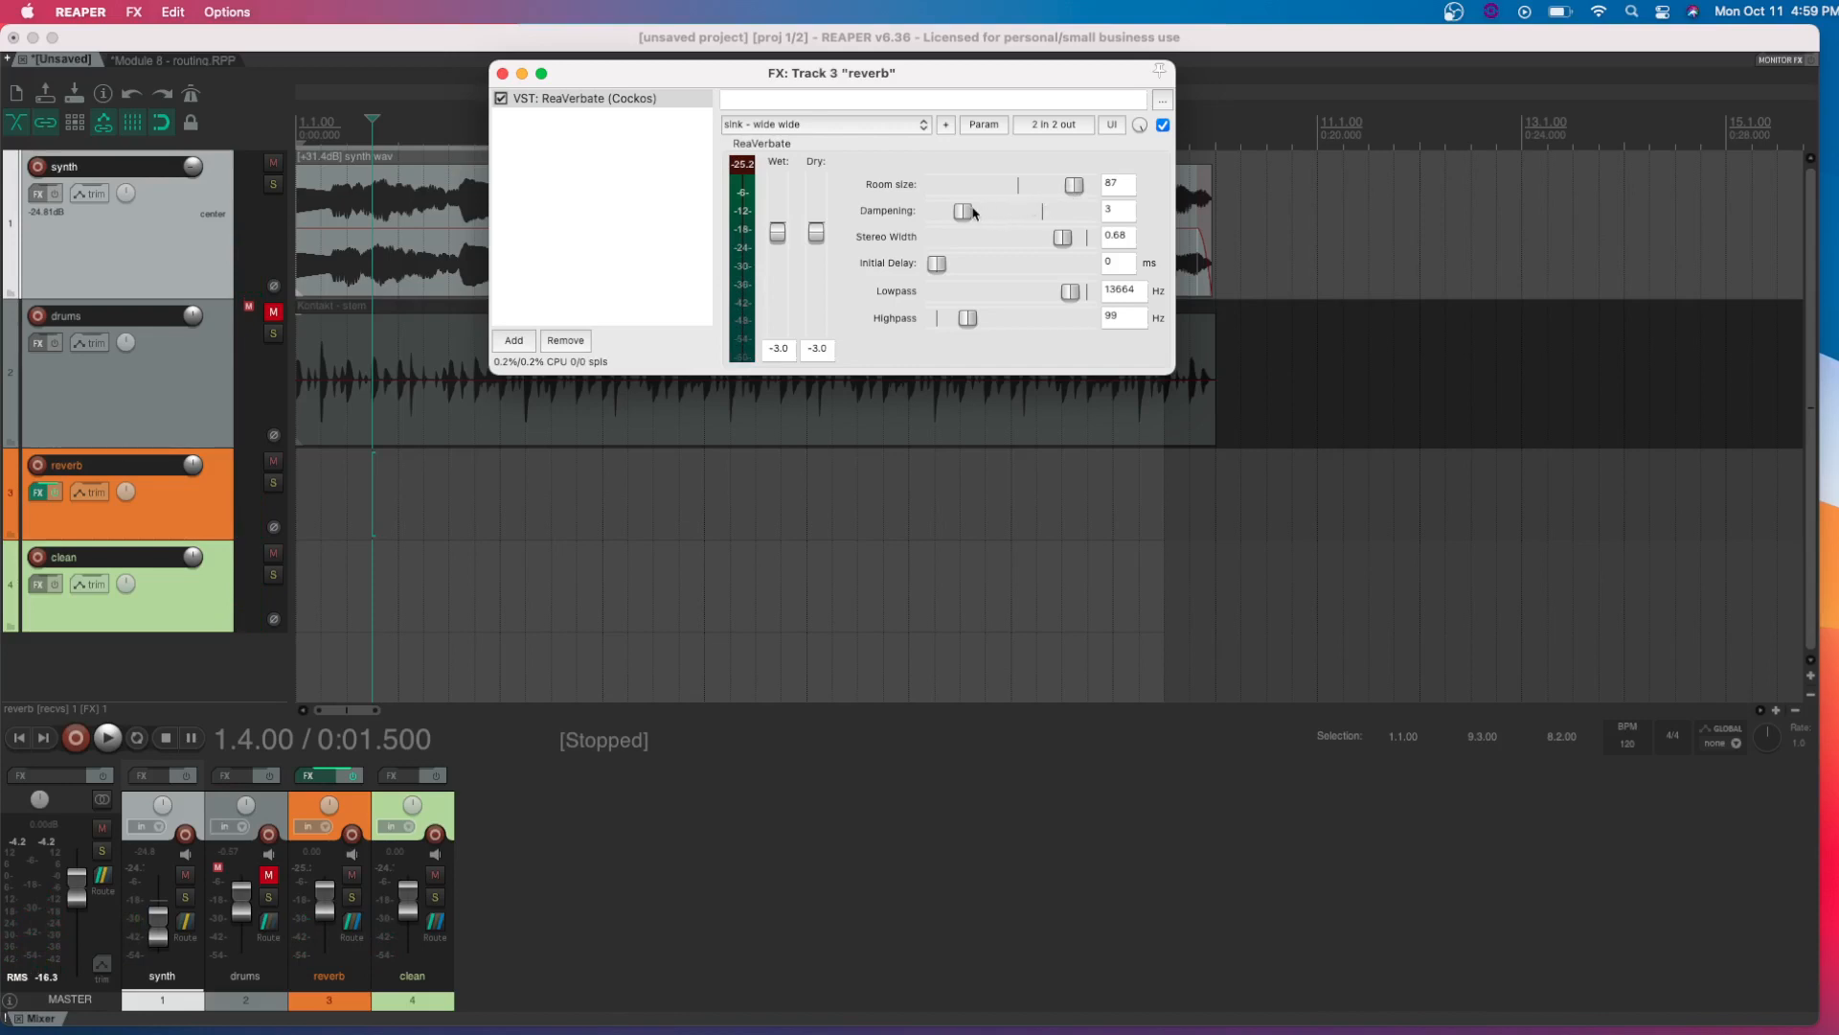
Set ReaVerbate's dampening to 34 while auditioning the synth, and close the effects window
left_click_drag(974, 212, 1015, 216)
key("space")
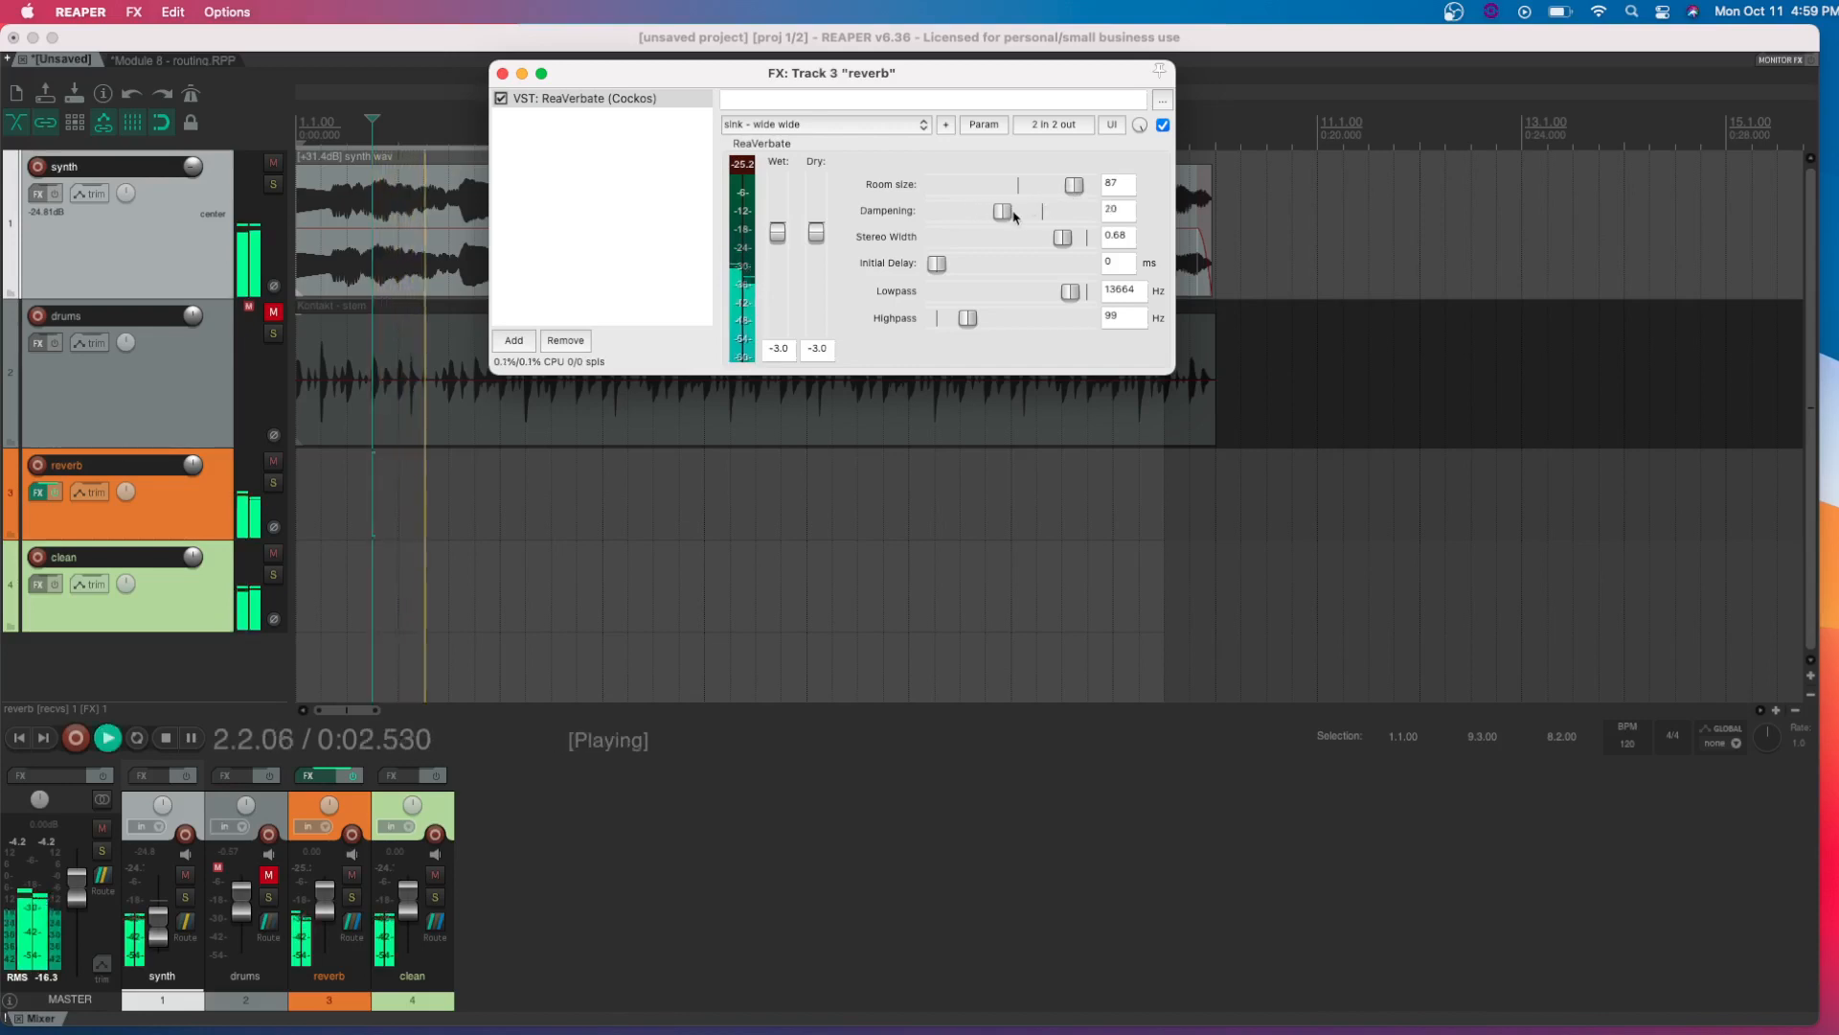
key("space")
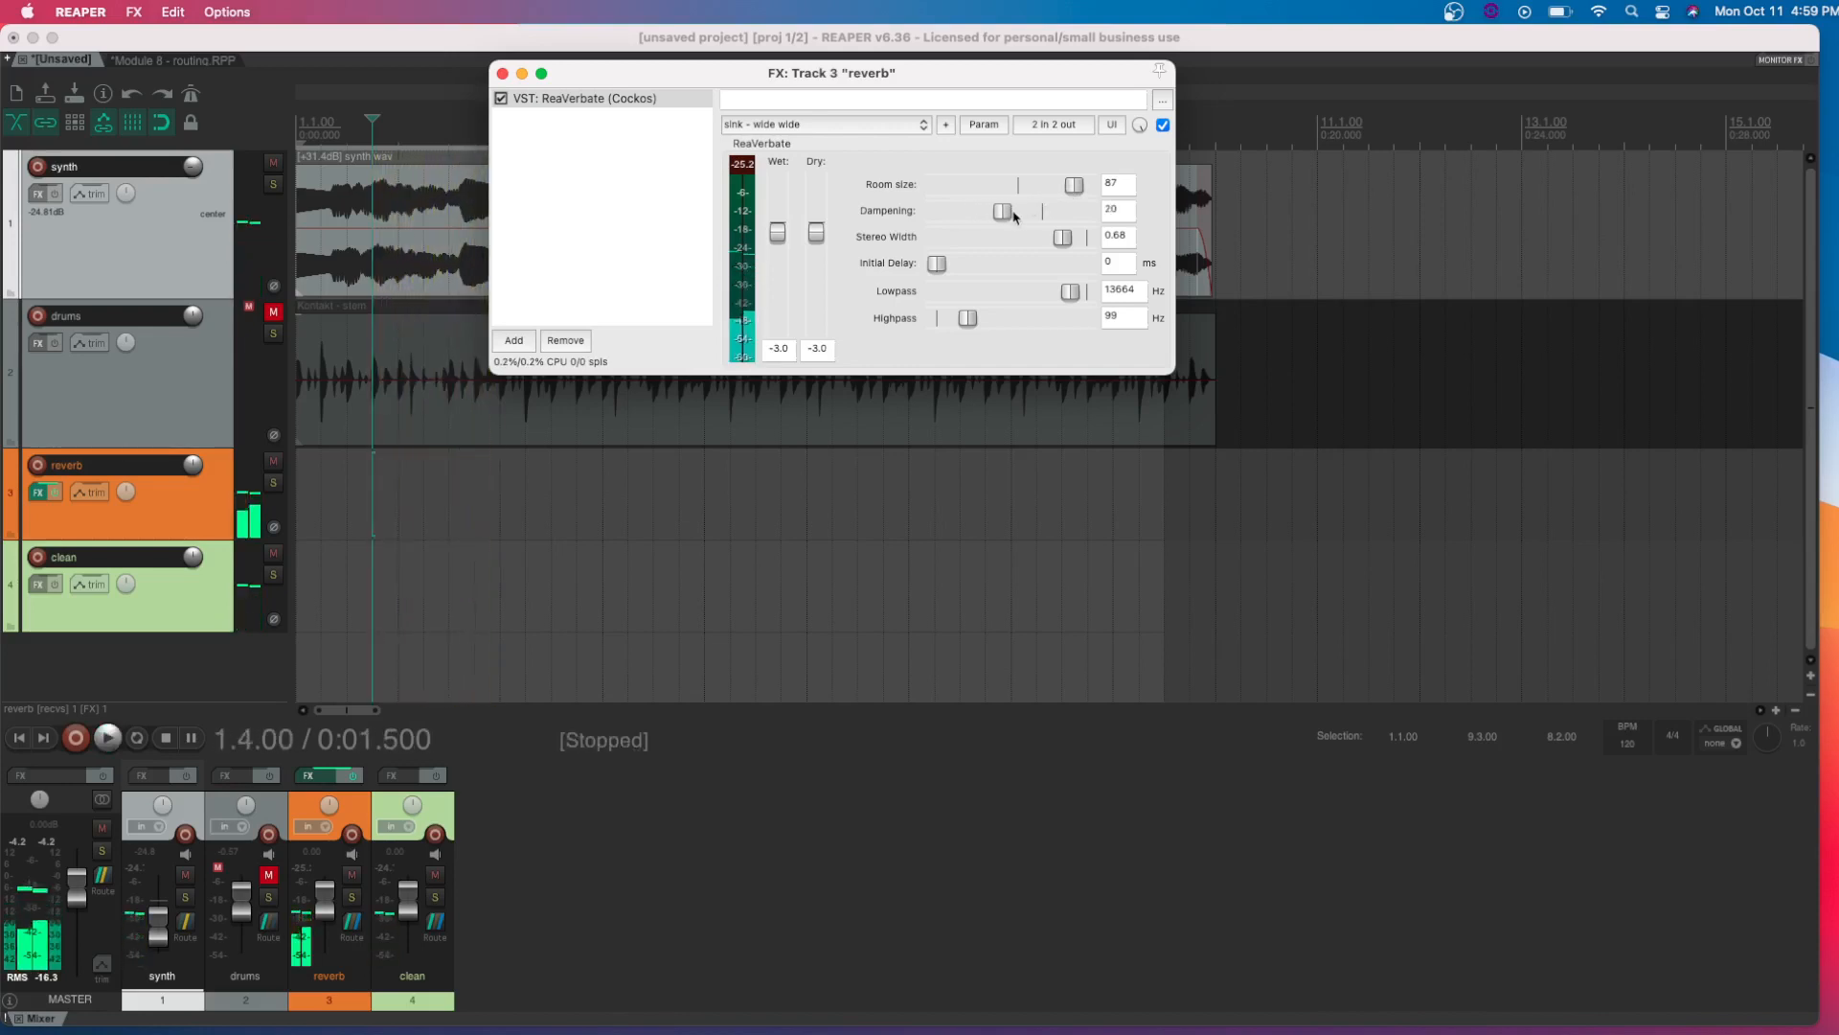
left_click_drag(1014, 217, 1034, 214)
key("space")
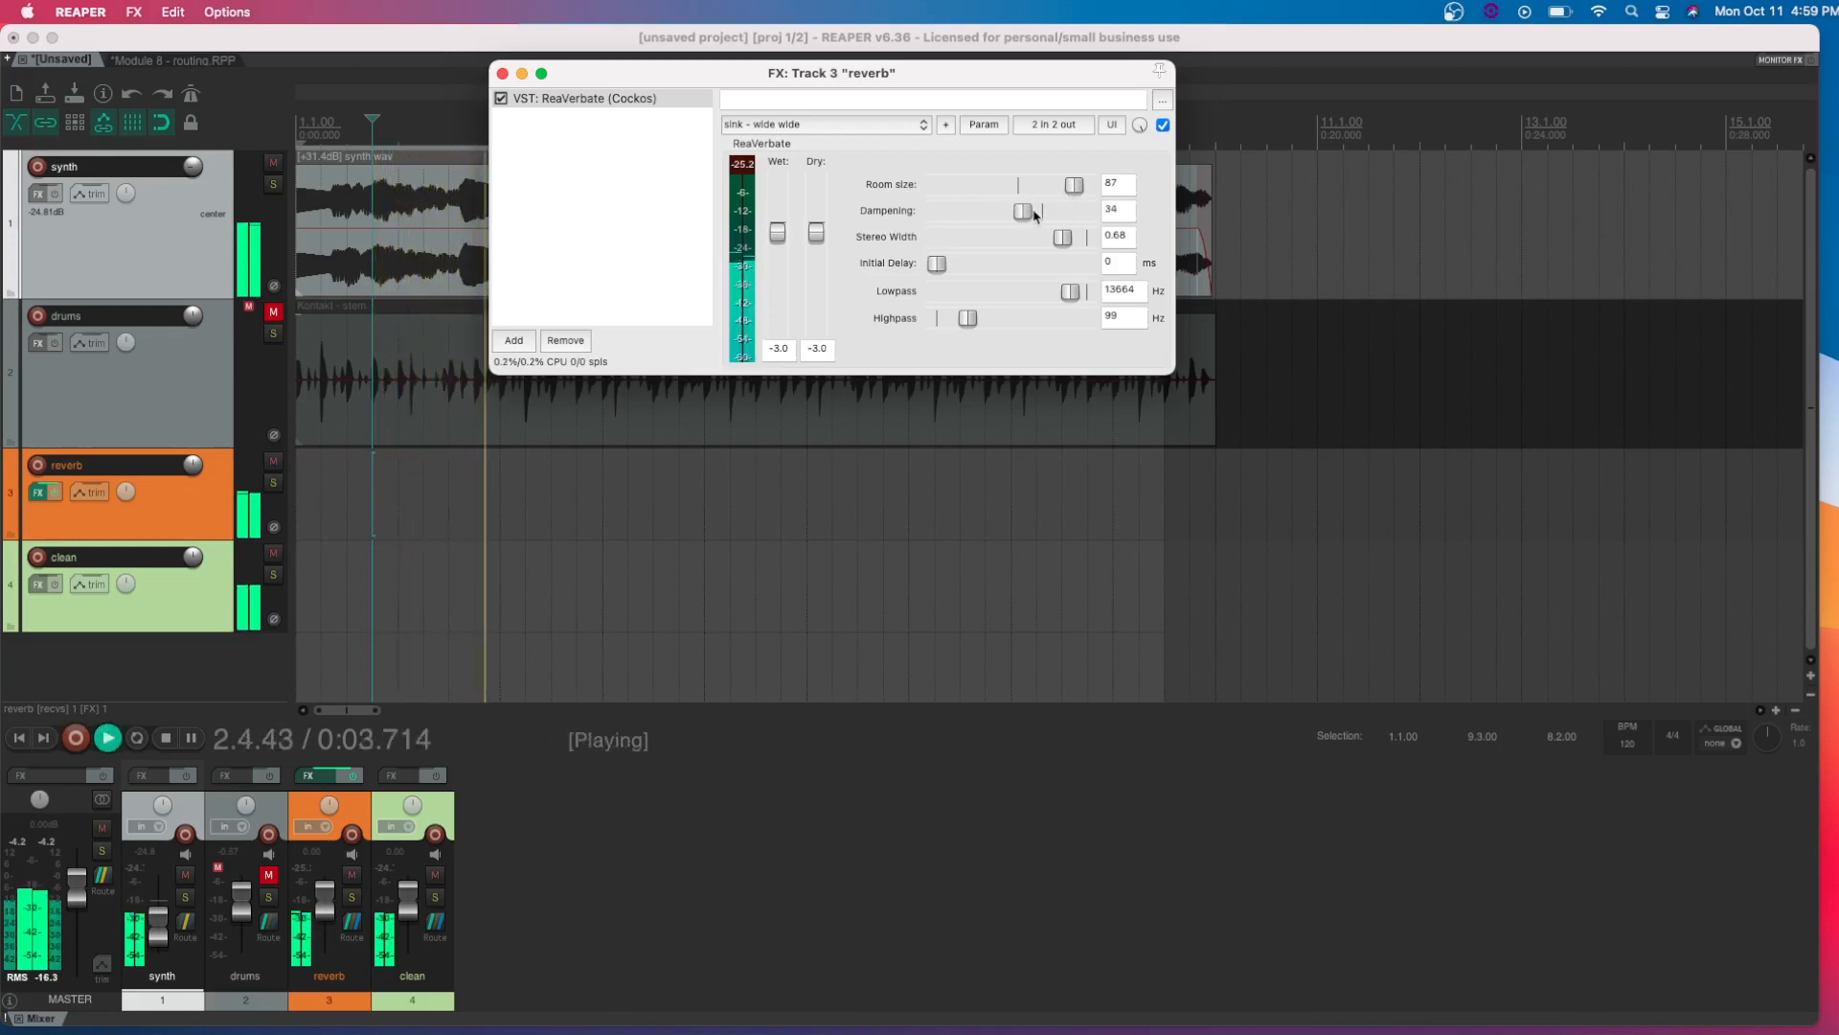
key("space")
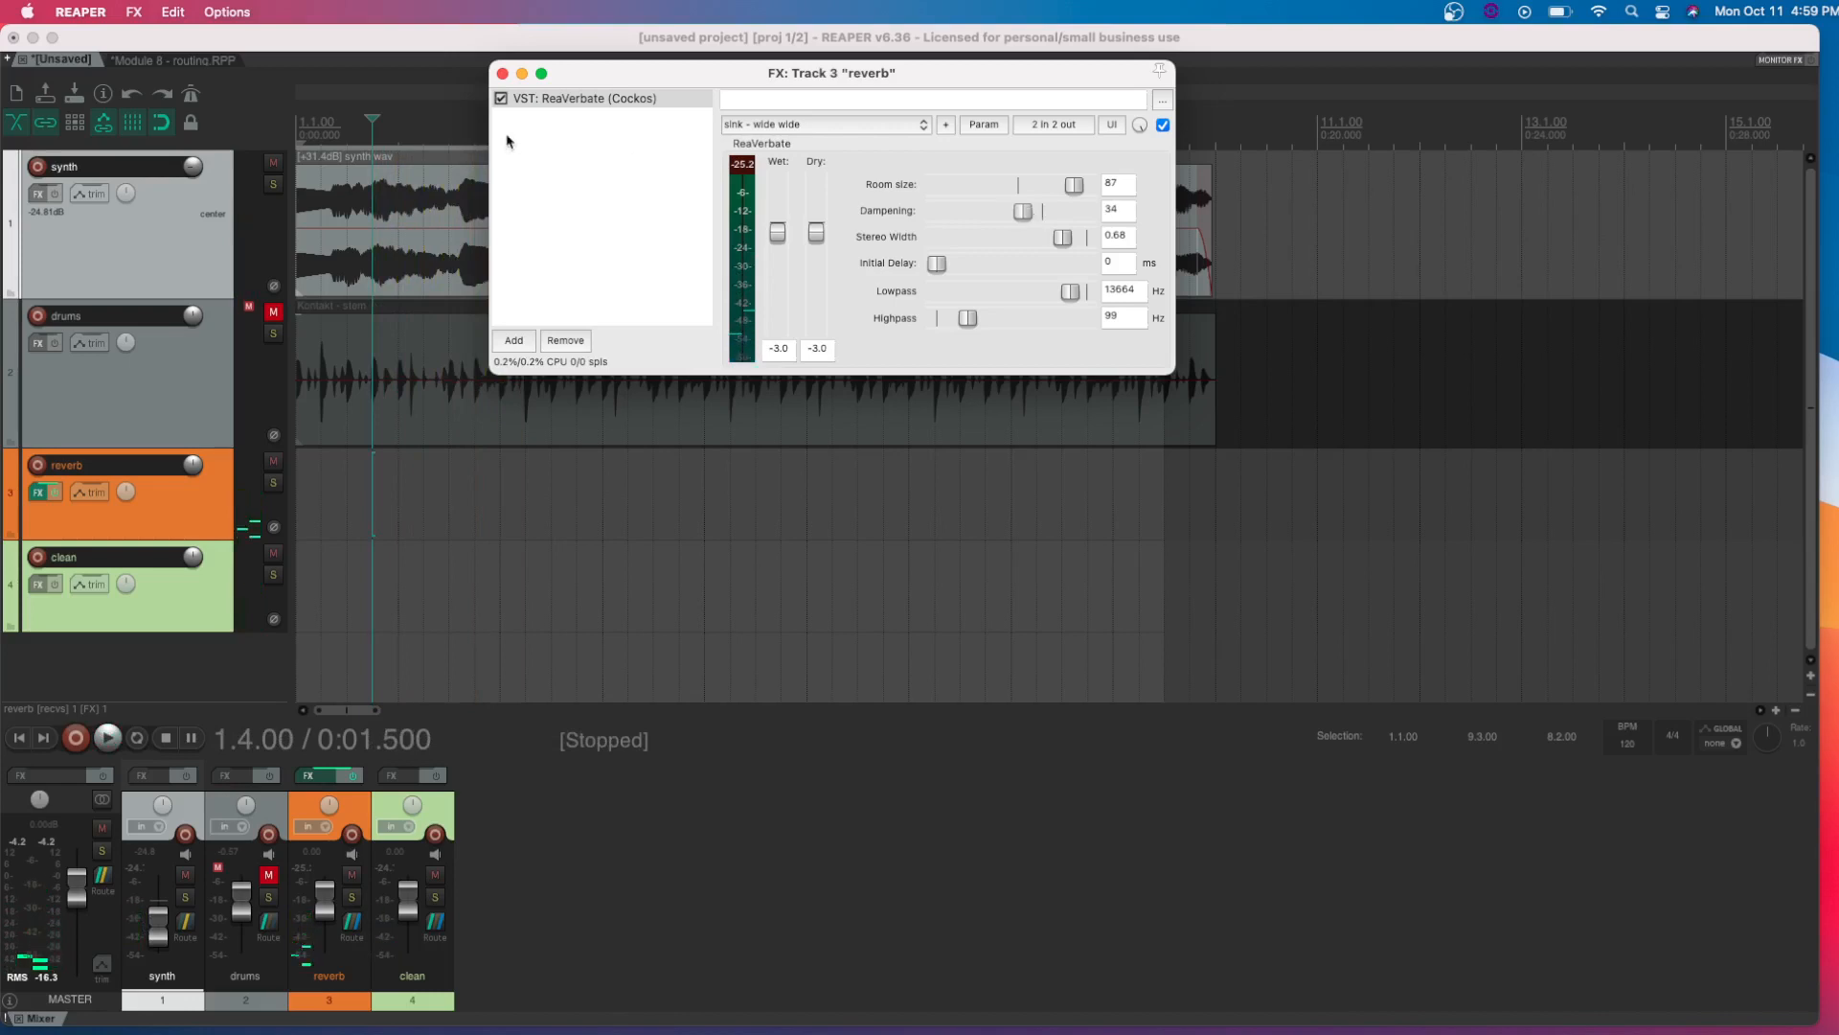
left_click(502, 74)
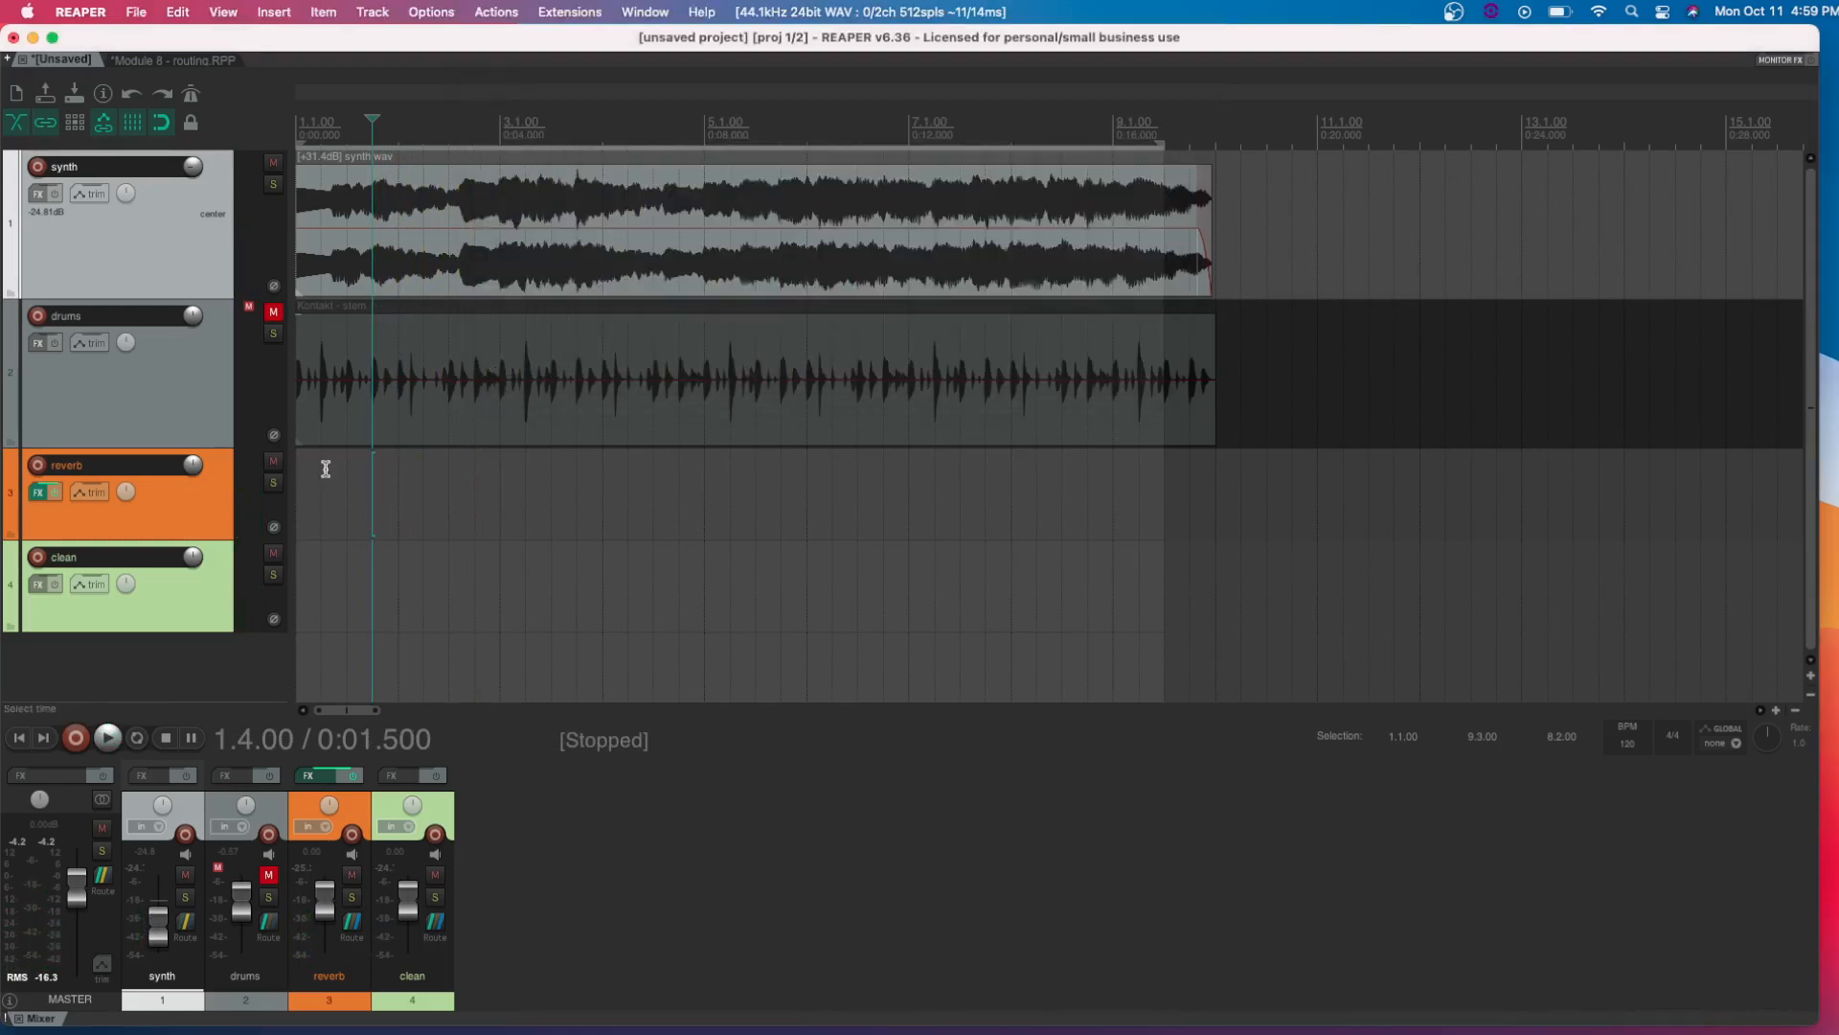
Play the synth through both bus tracks while trying the reverb track's volume fader, and stop playback
key("space")
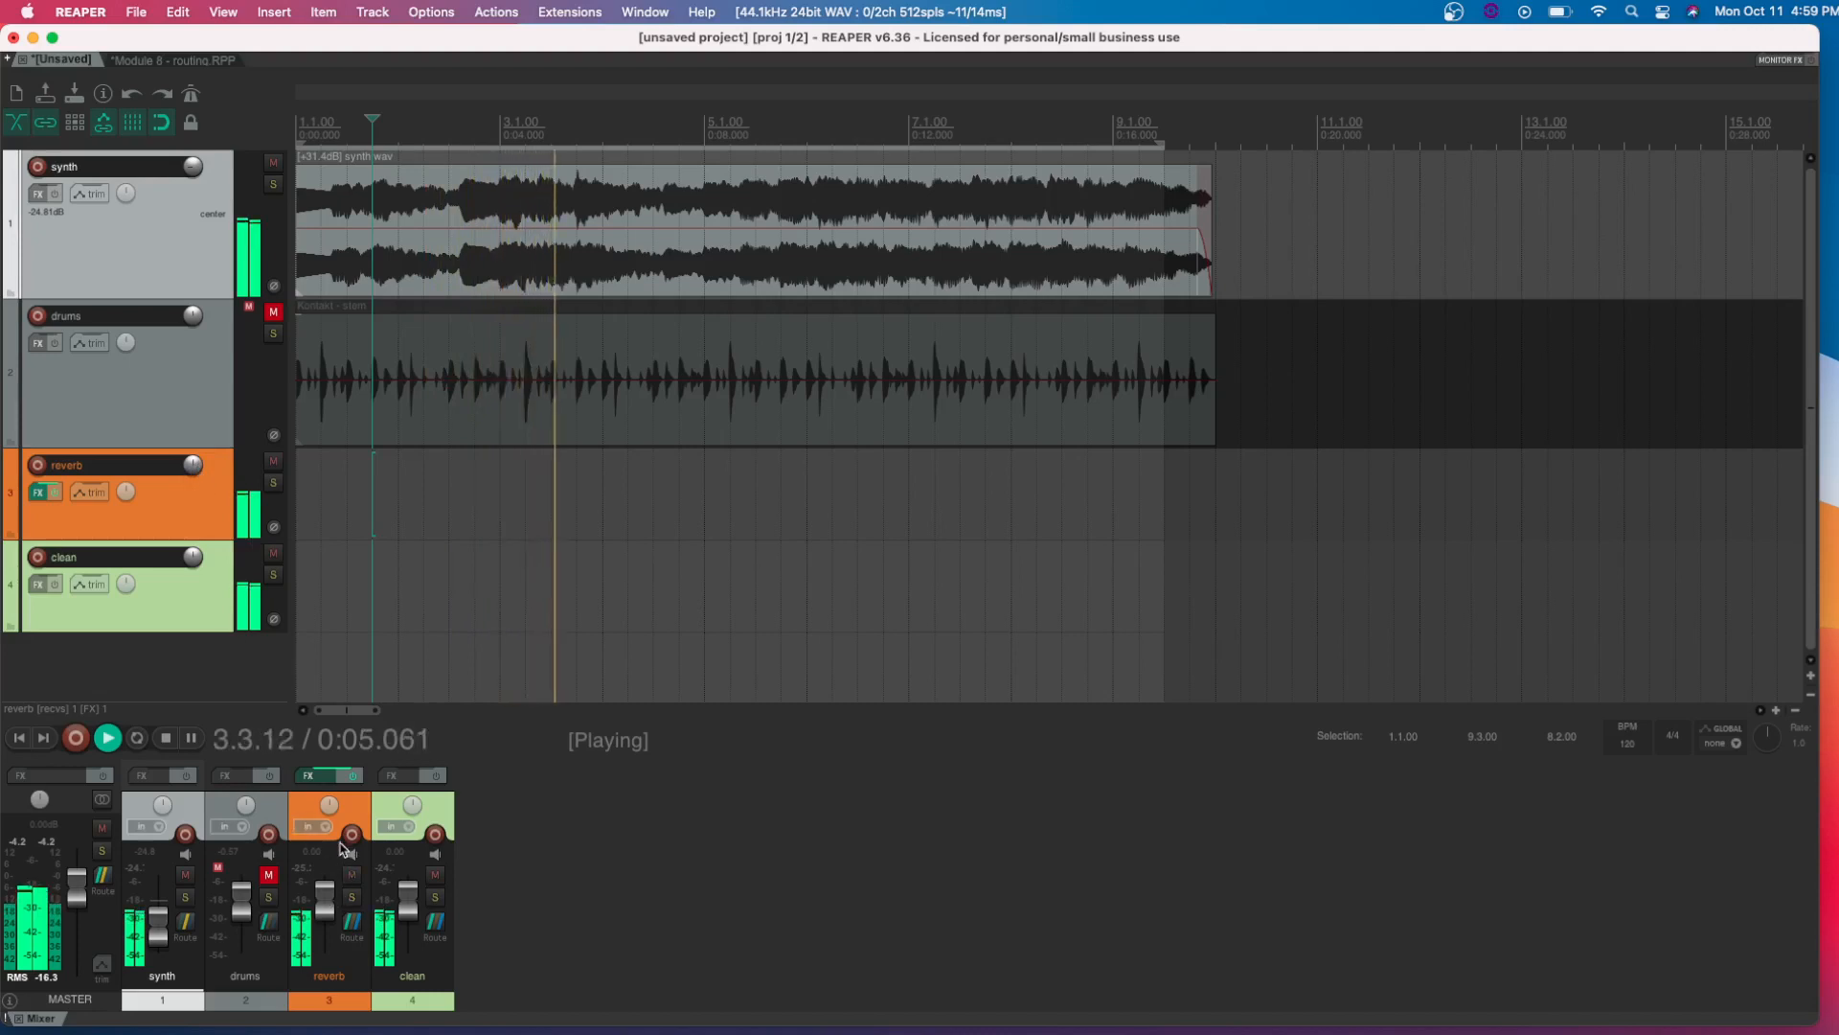
mouse_move(324, 901)
left_mouse_down()
mouse_move(299, 1010)
mouse_move(326, 907)
left_mouse_up()
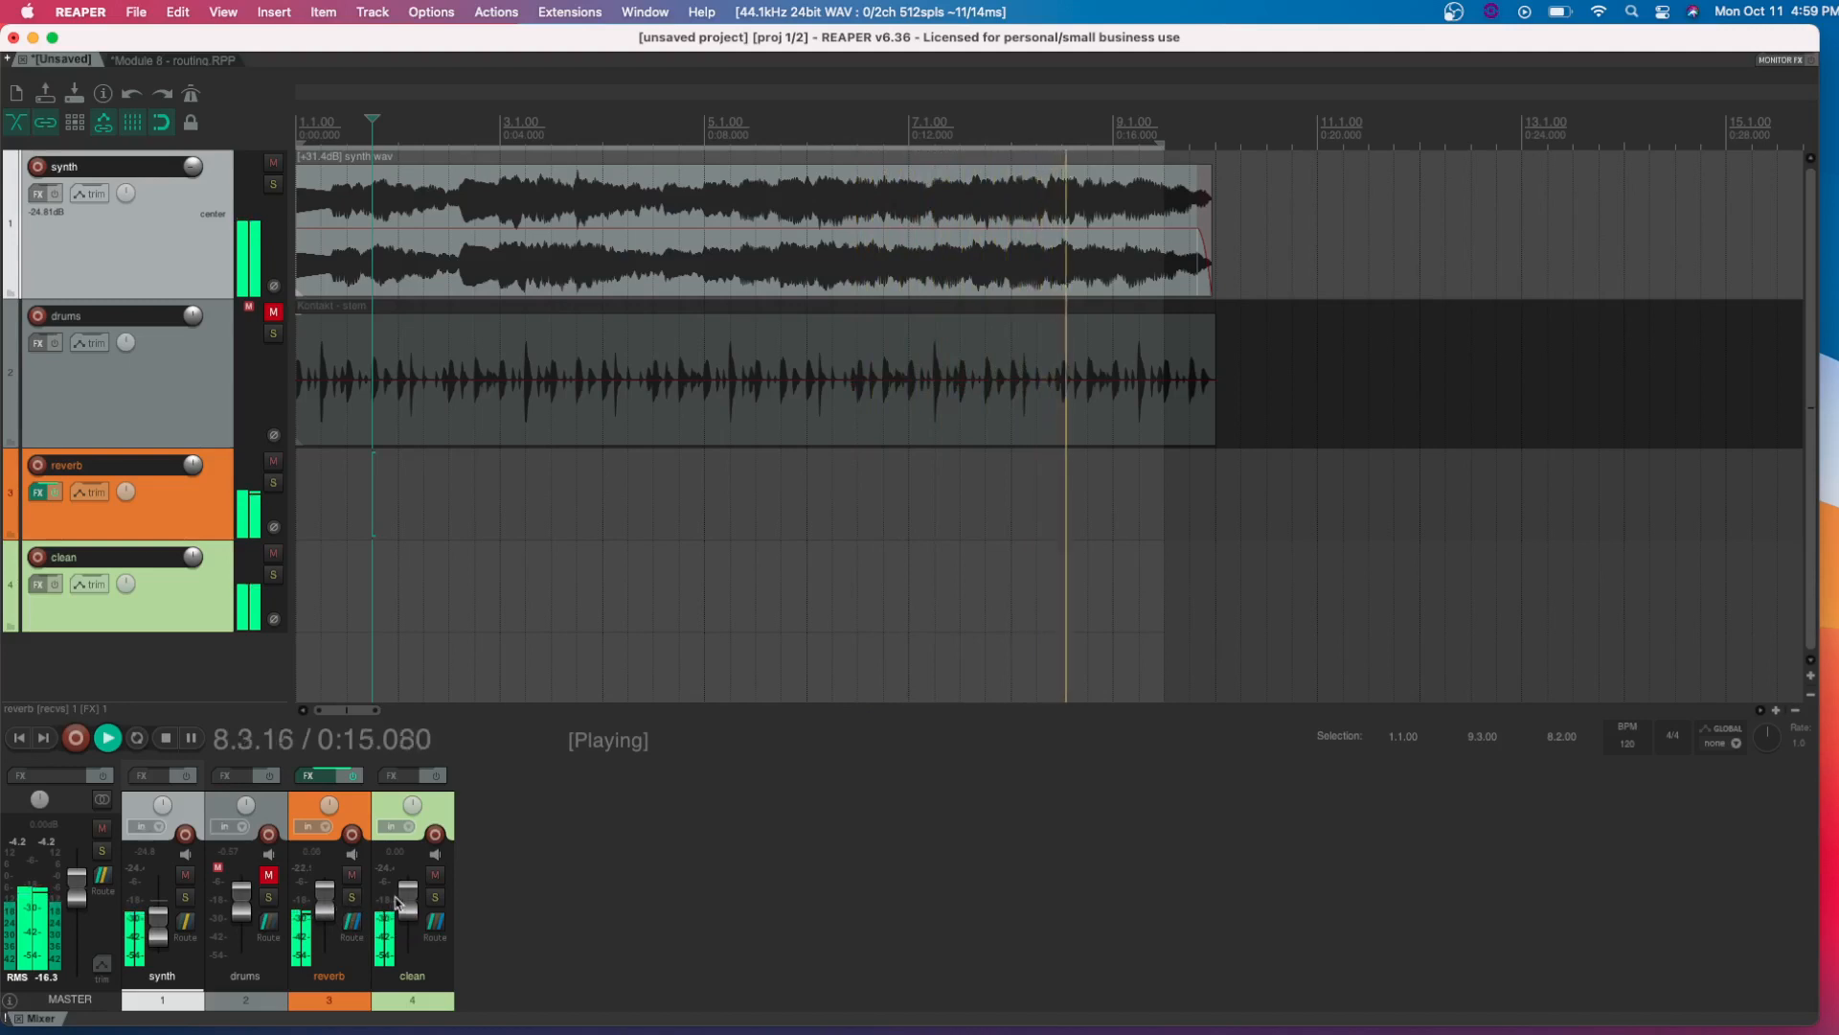
key("space")
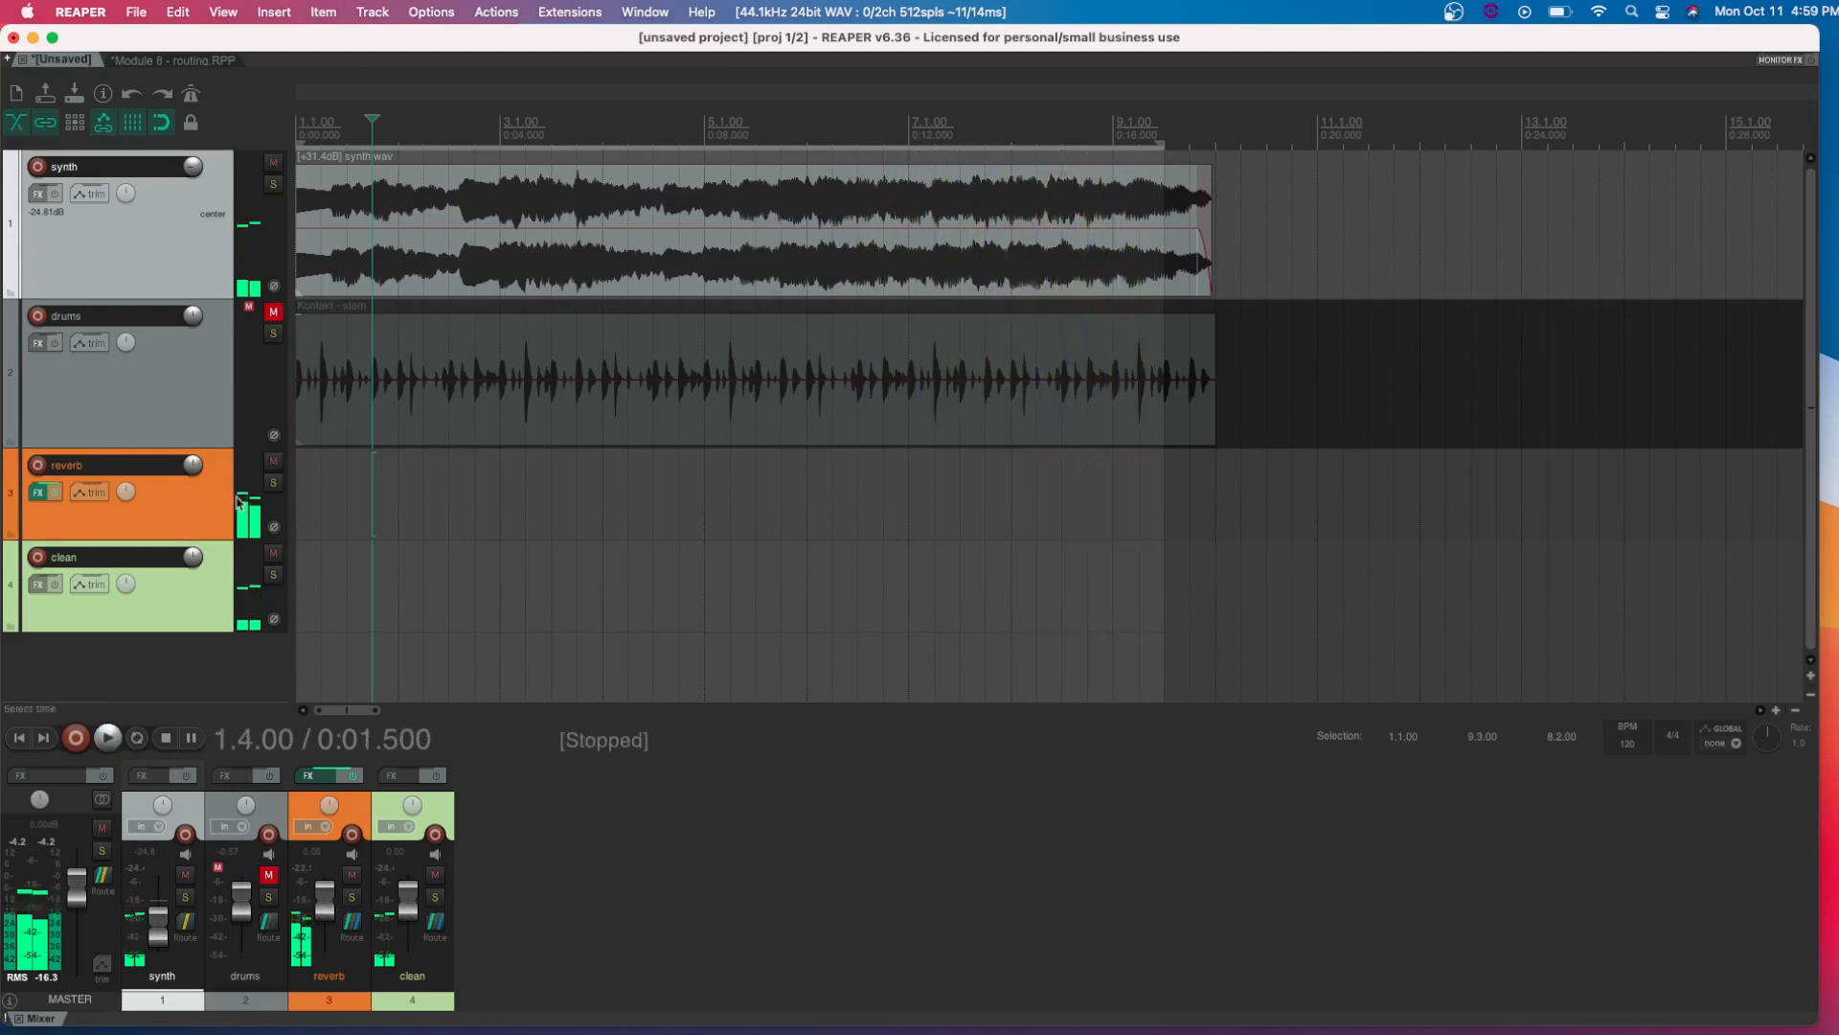
Unmute the drums track and disable its master send in its routing window
left_click(274, 312)
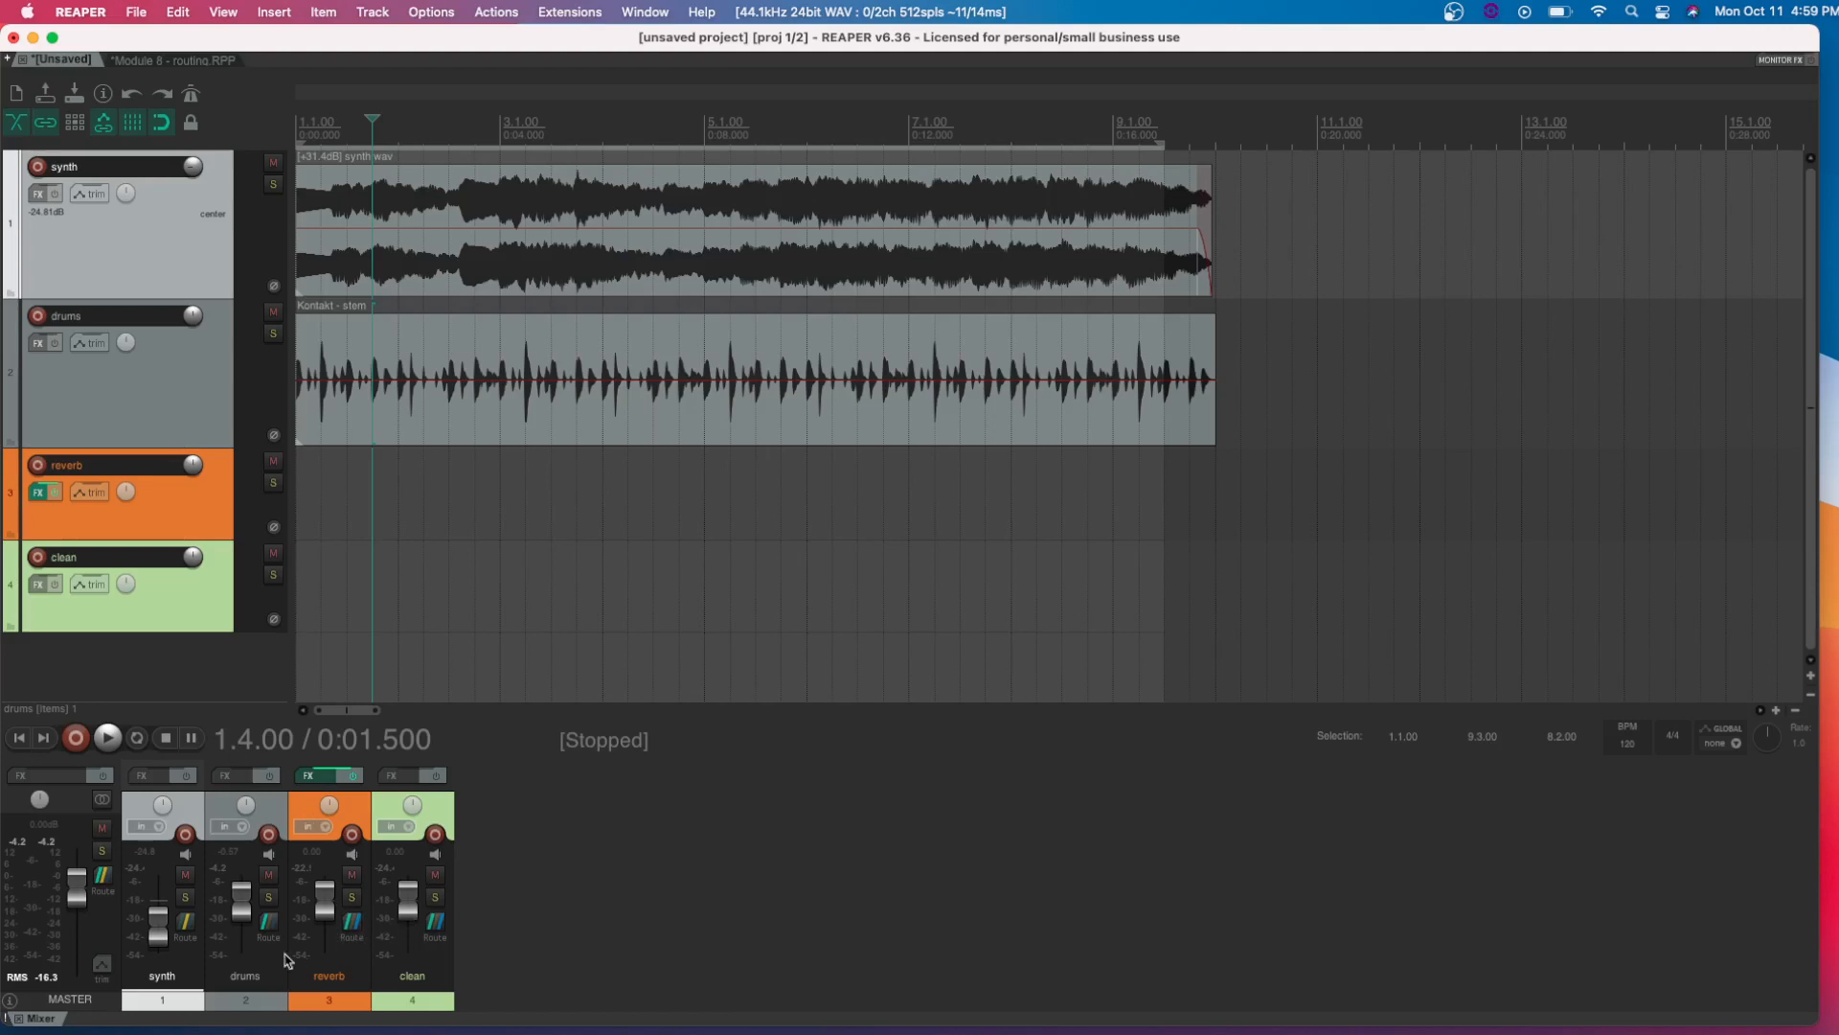
left_click(269, 925)
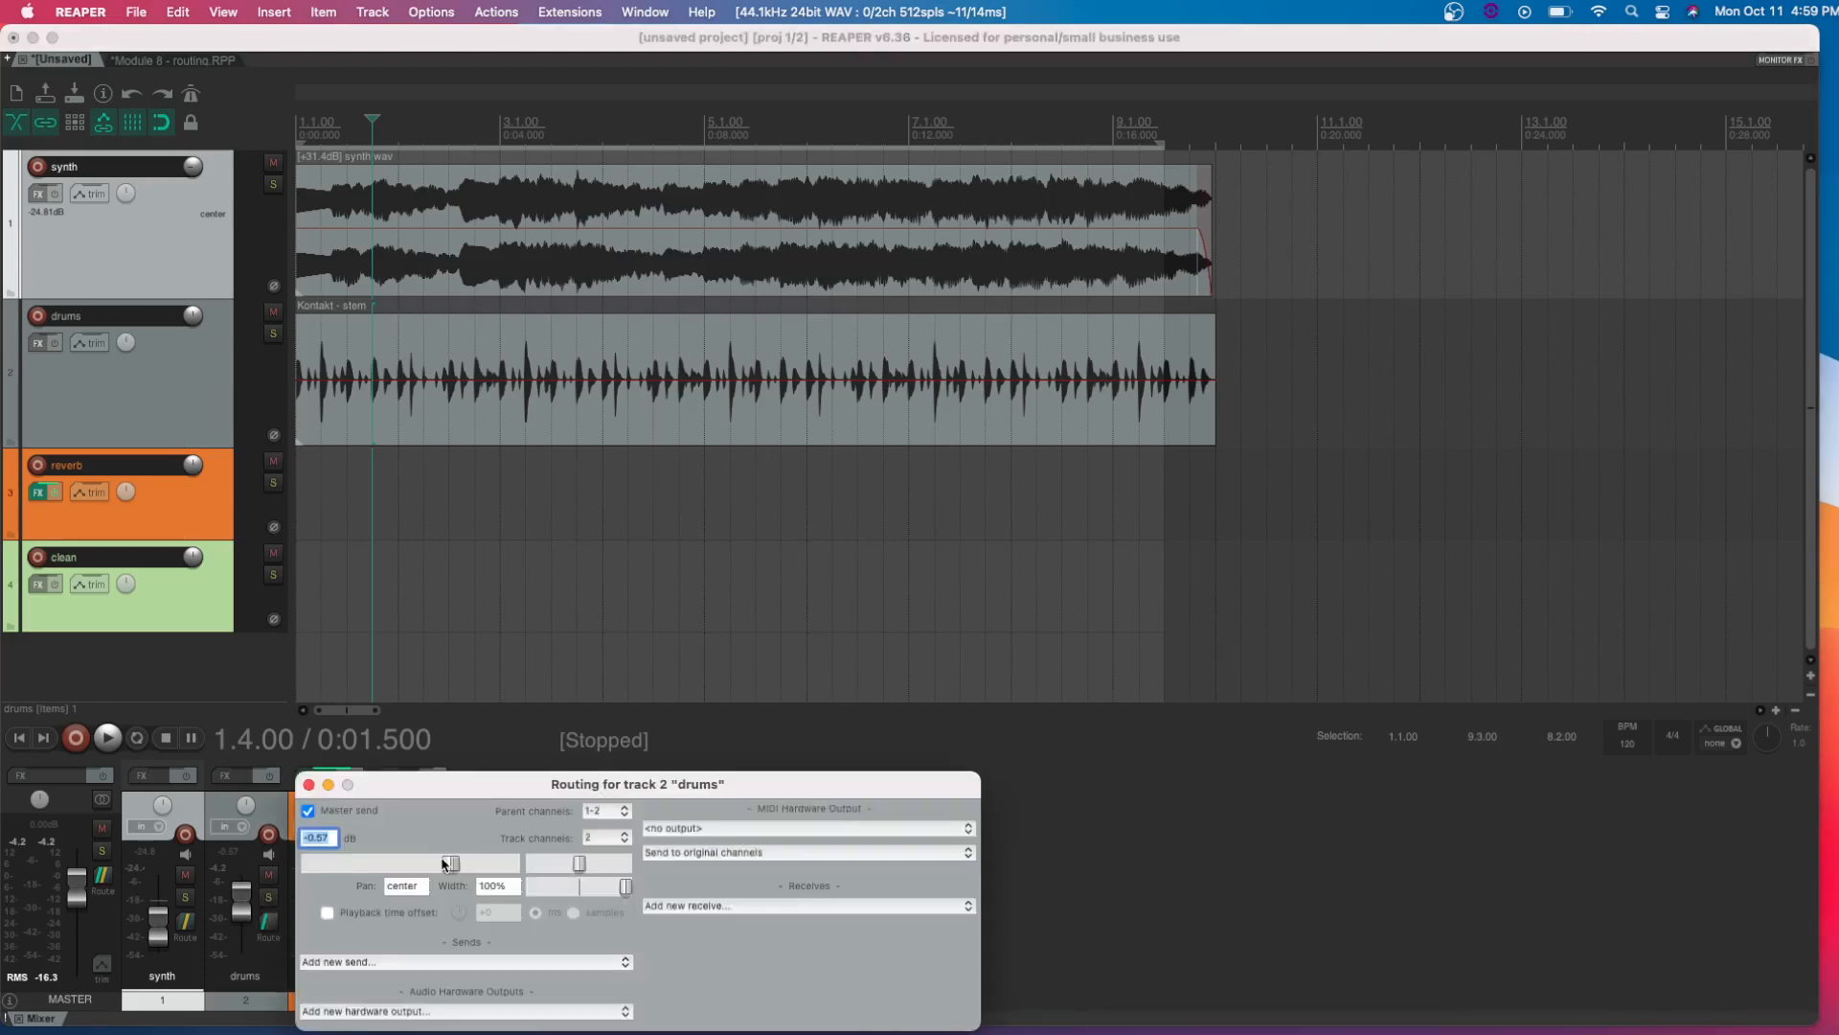
left_click(307, 810)
left_click_drag(416, 798, 464, 618)
Add sends from the drums track to the reverb and clean tracks and close its routing window
left_click(439, 784)
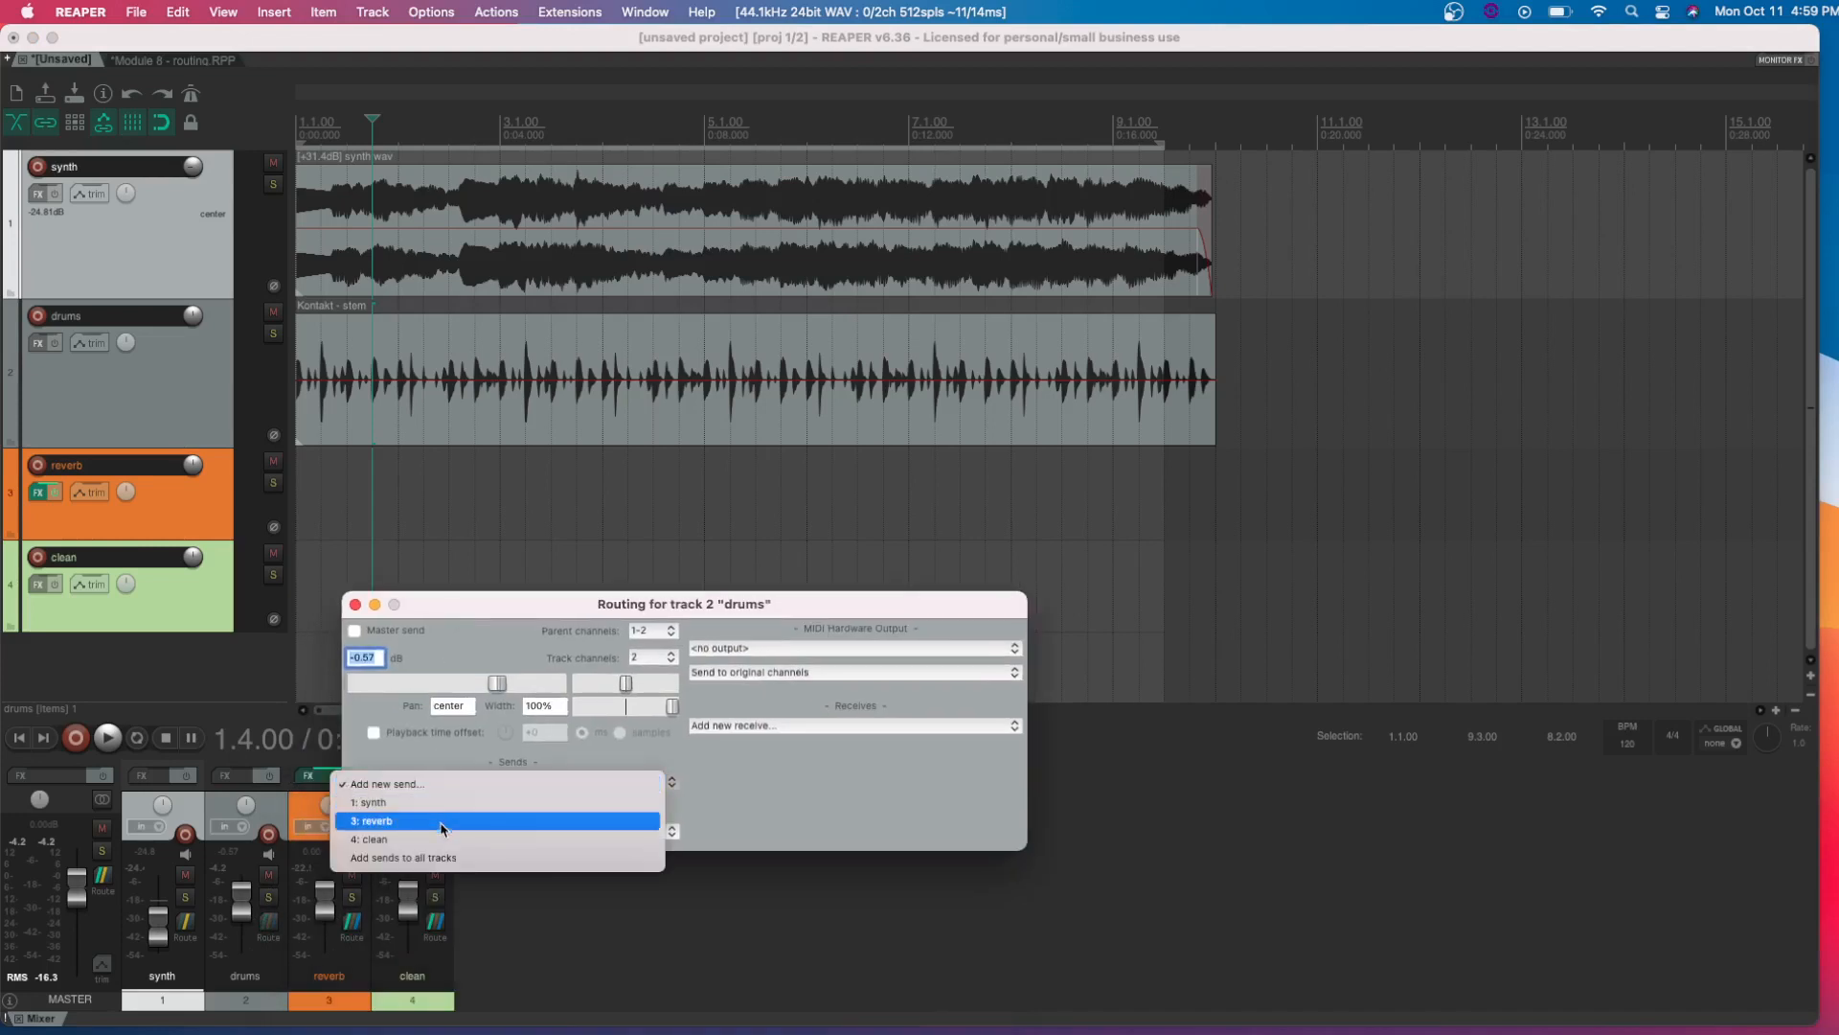
left_click(443, 822)
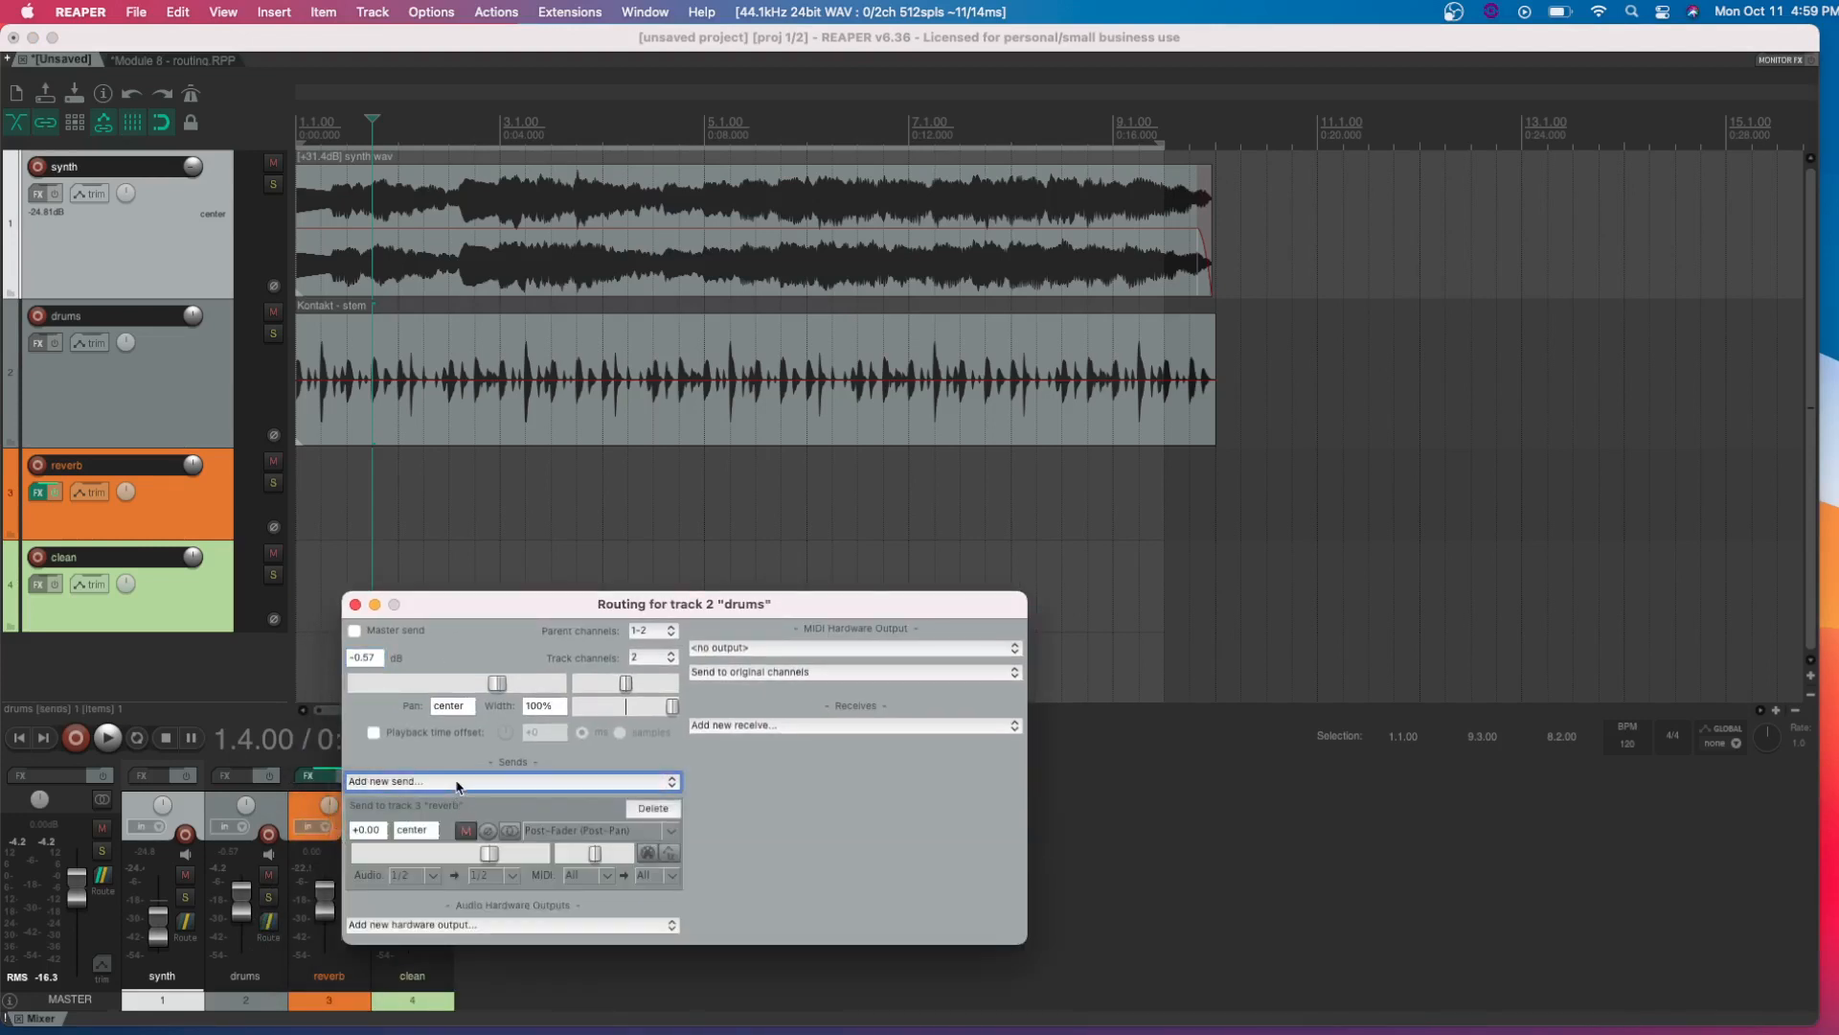
left_click(457, 781)
left_click(450, 834)
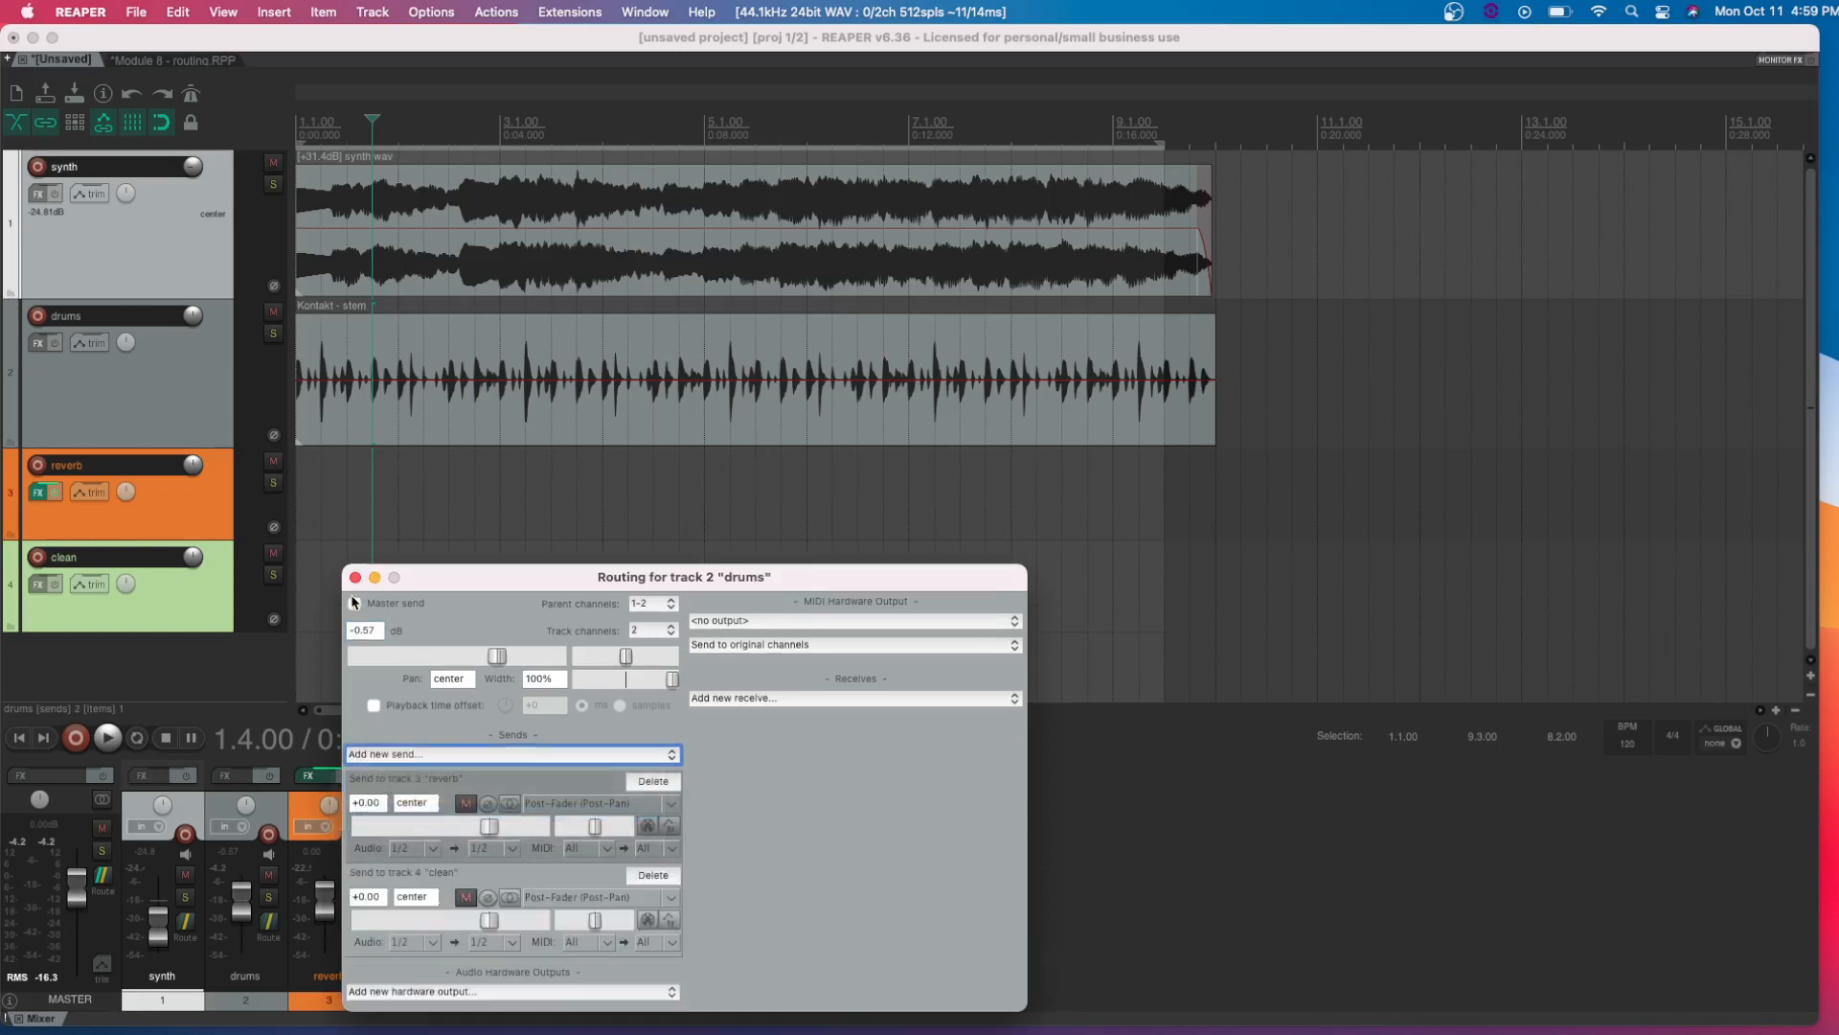
left_click(355, 578)
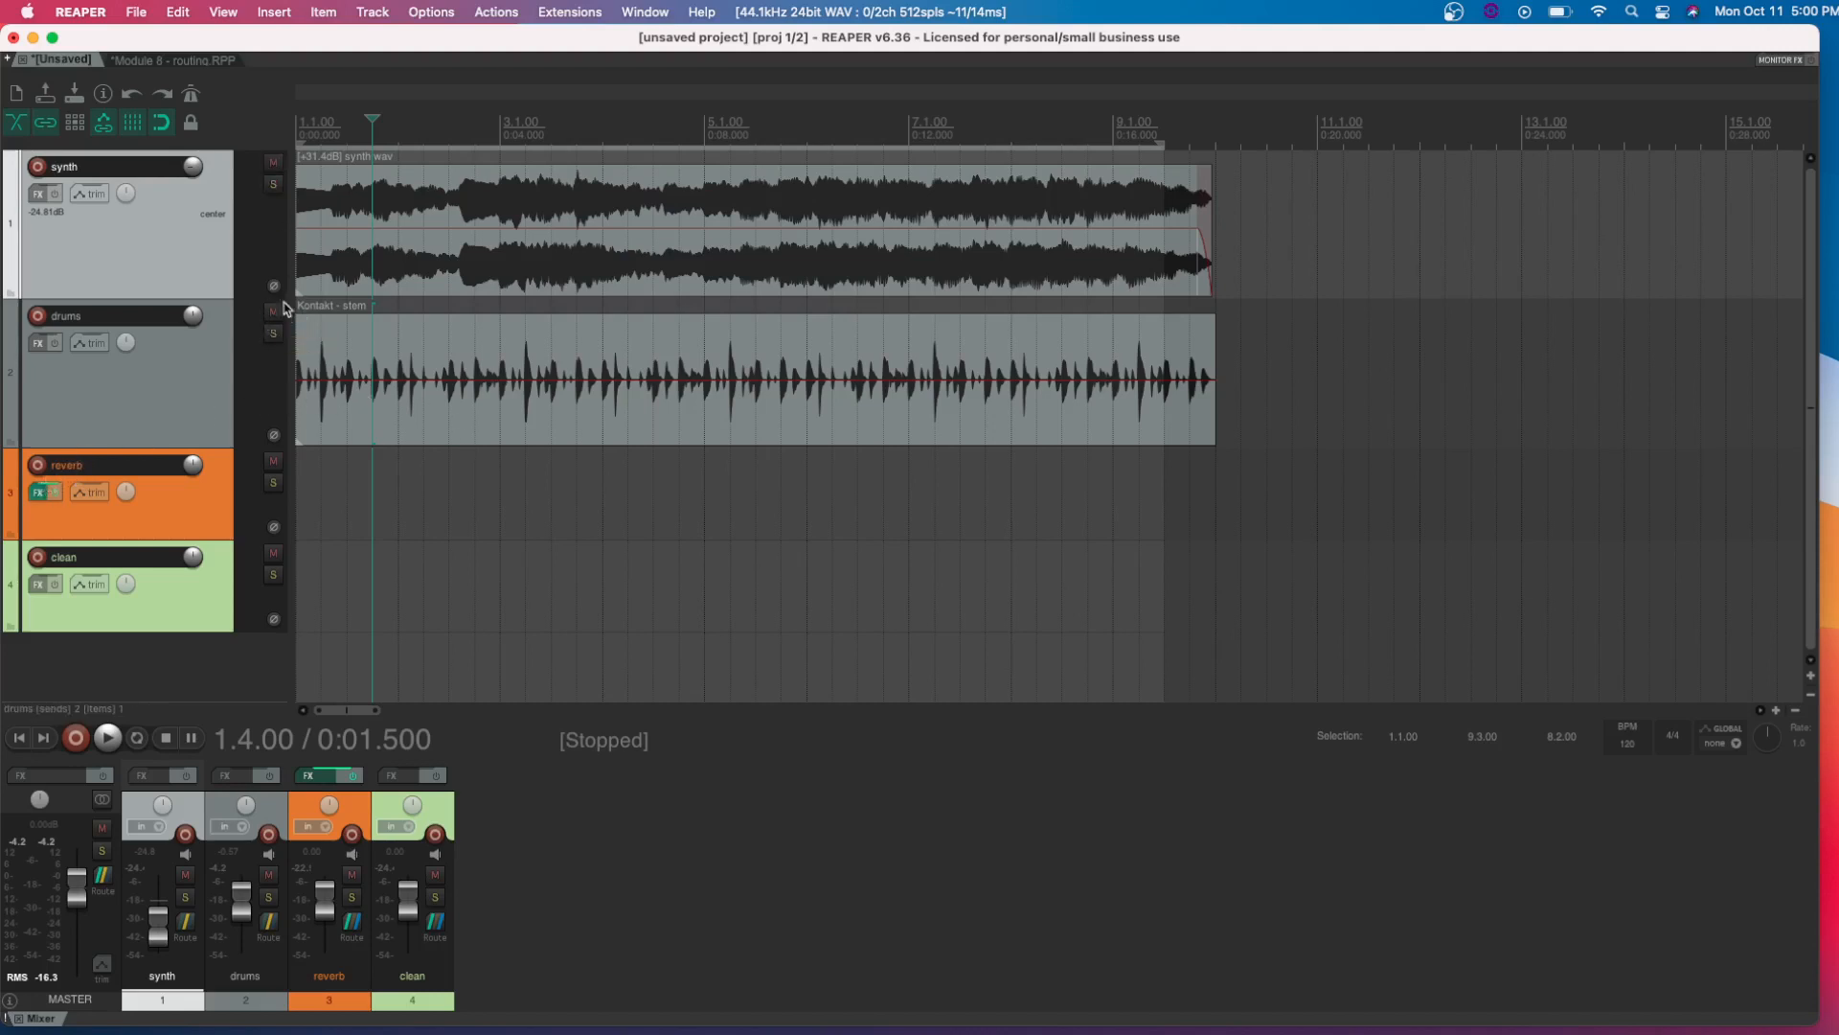
Solo the drums track and lower its send level to the reverb track while listening to playback
left_click(273, 332)
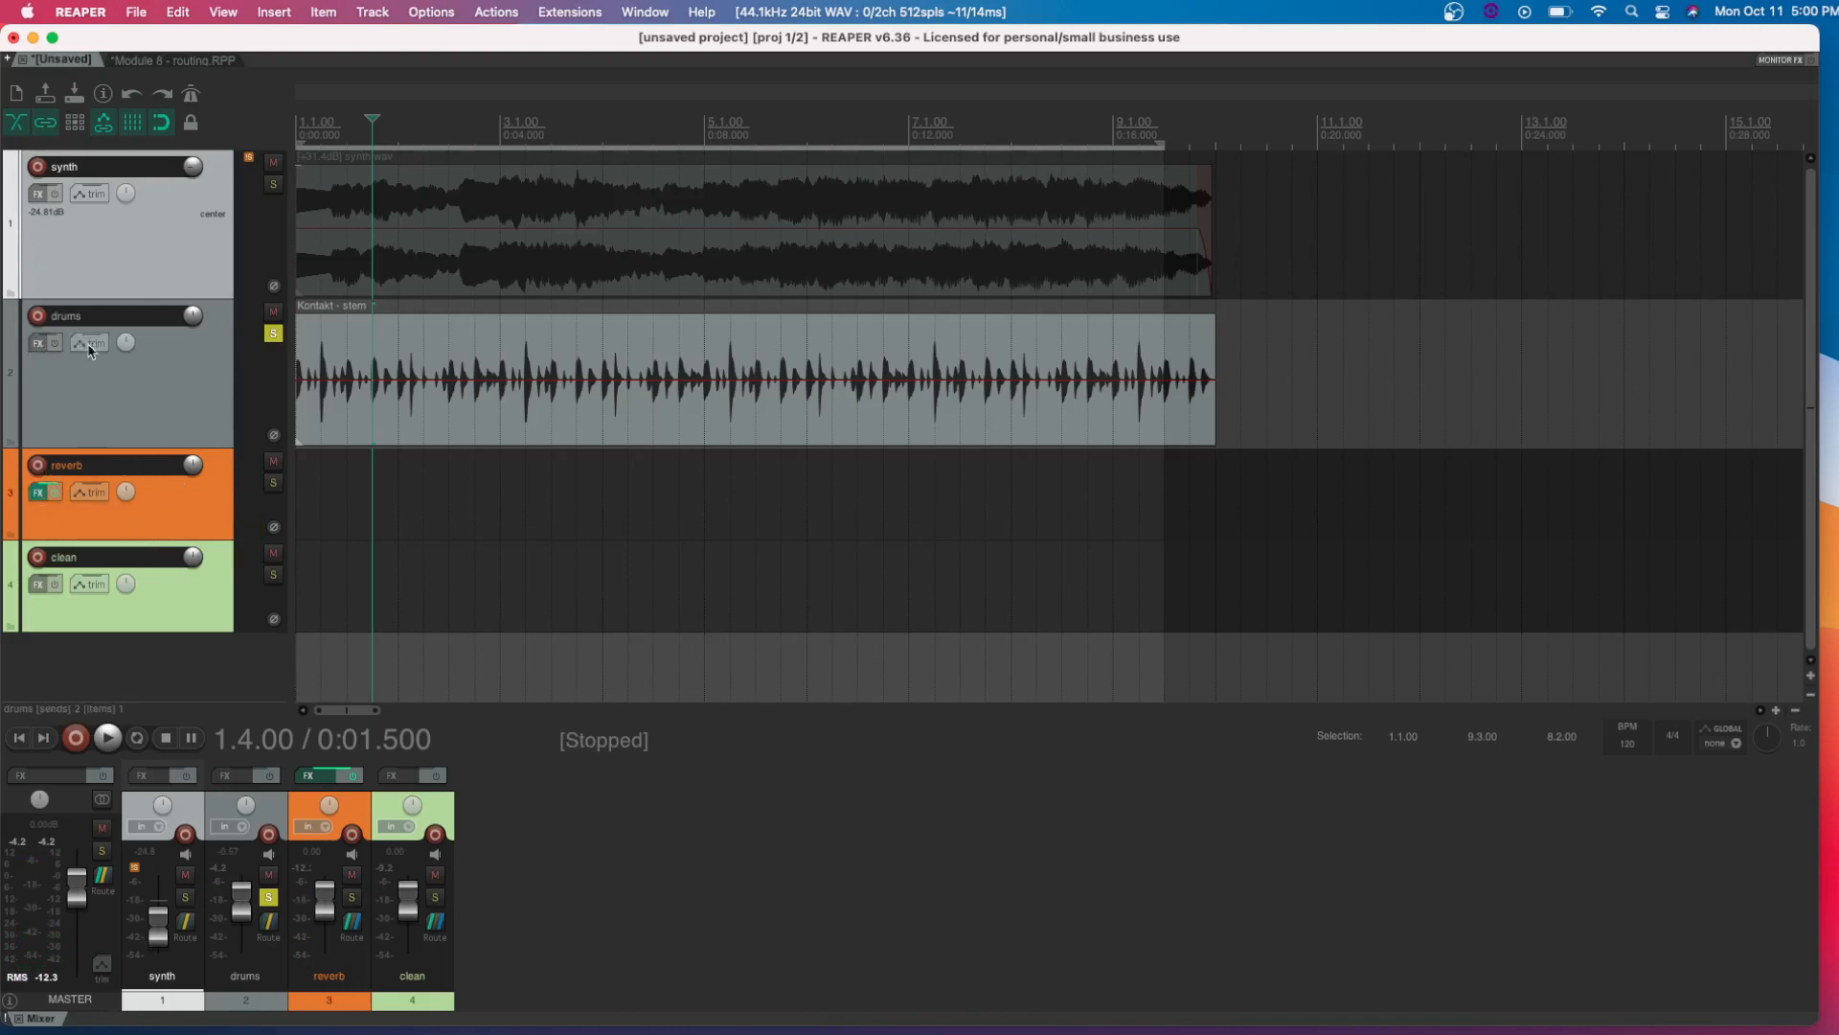
left_click(269, 924)
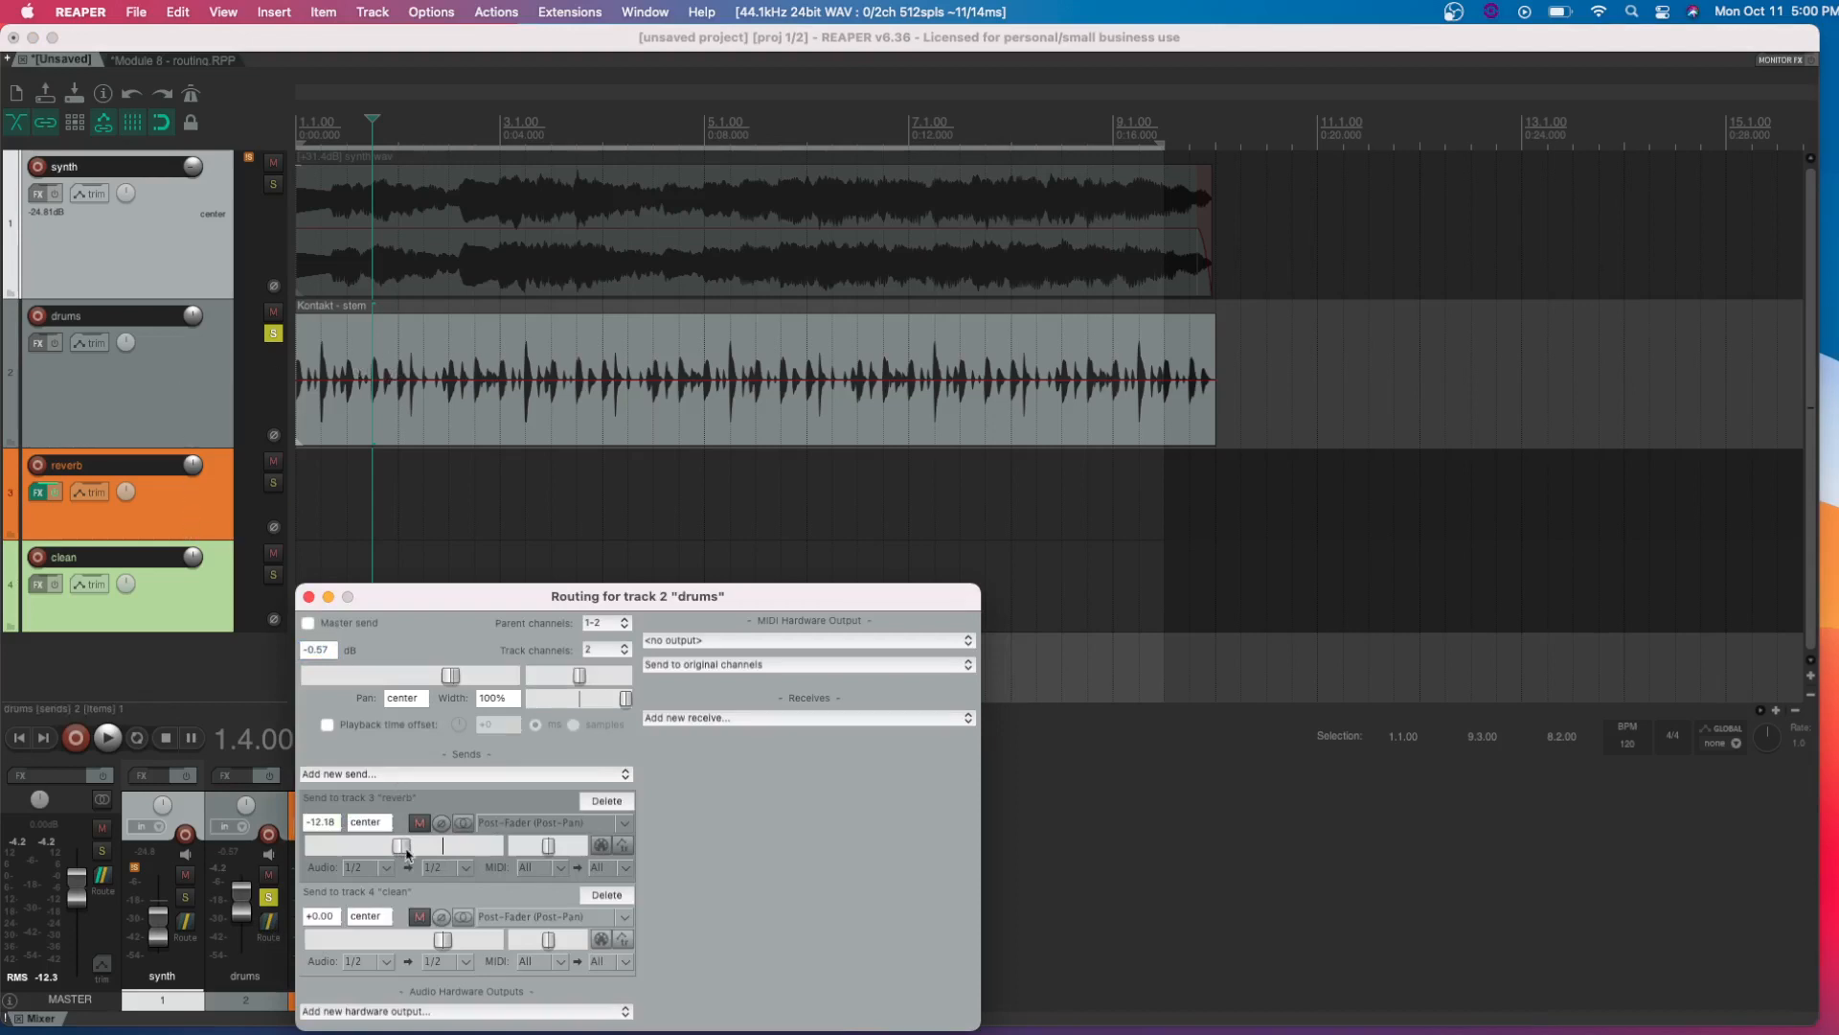
key("space")
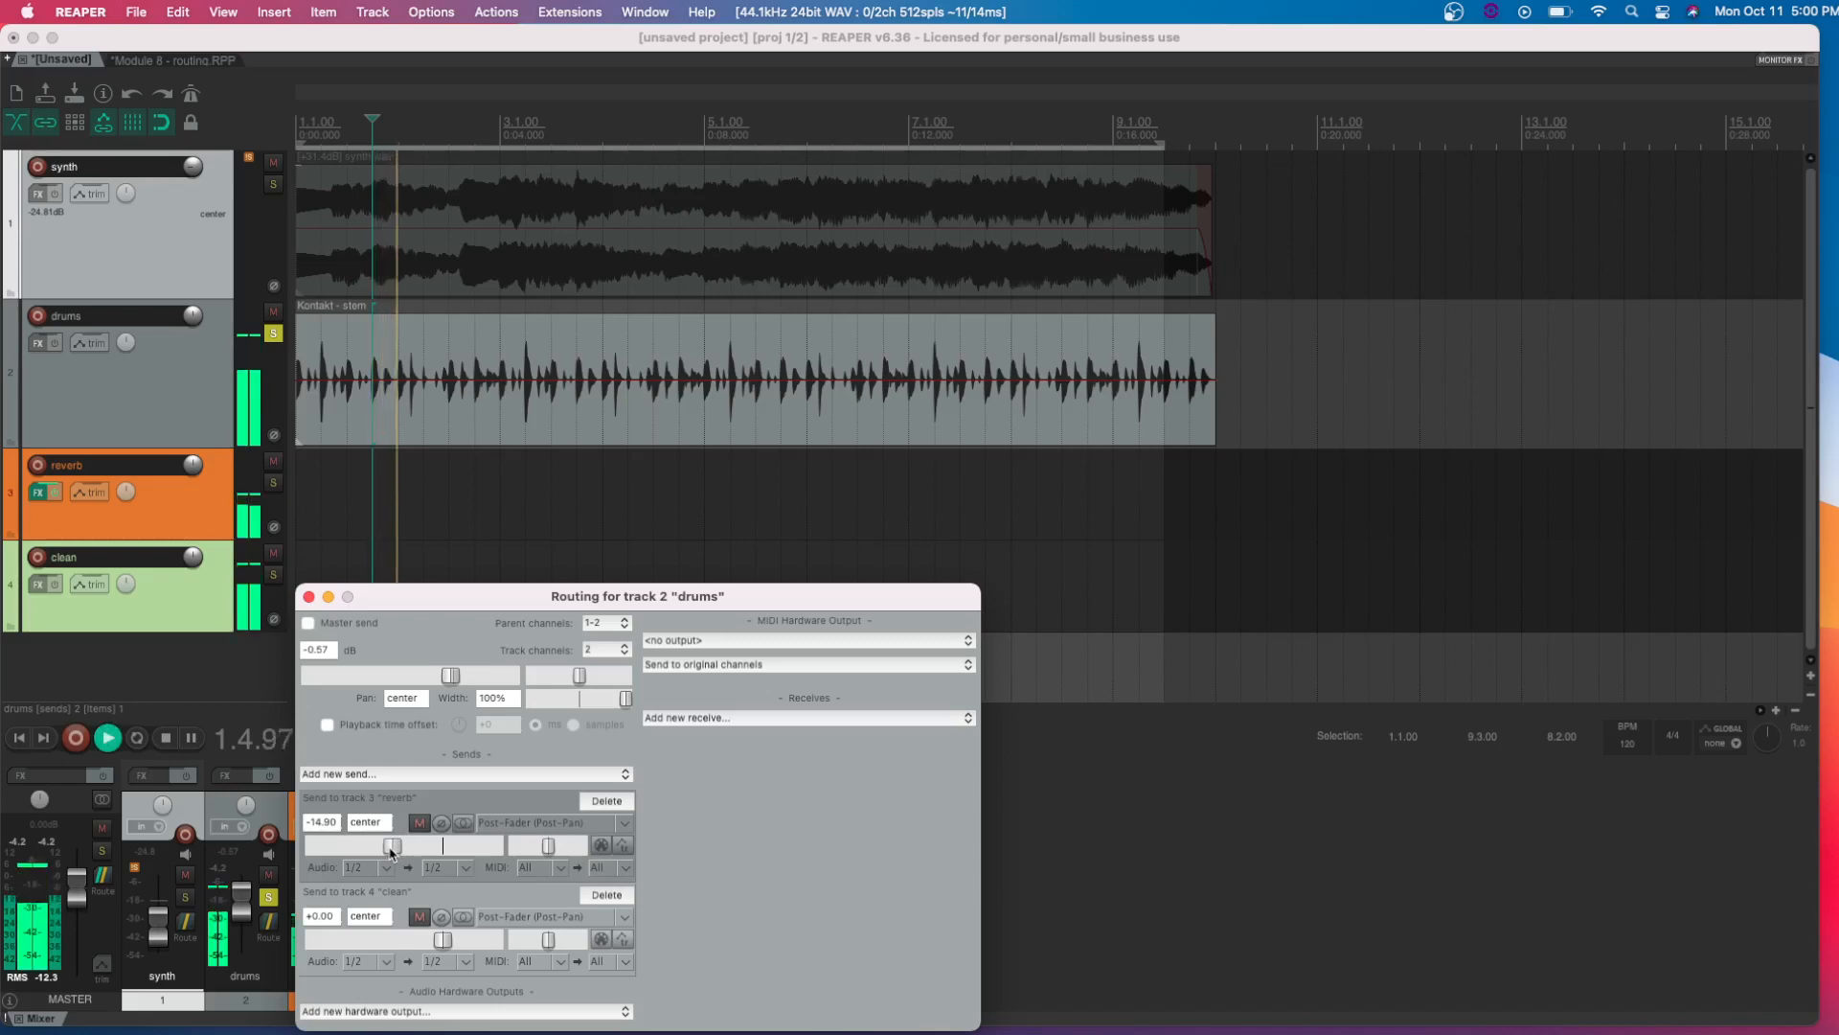
mouse_move(391, 847)
left_mouse_down()
mouse_move(295, 880)
mouse_move(407, 863)
left_mouse_up()
left_click(309, 596)
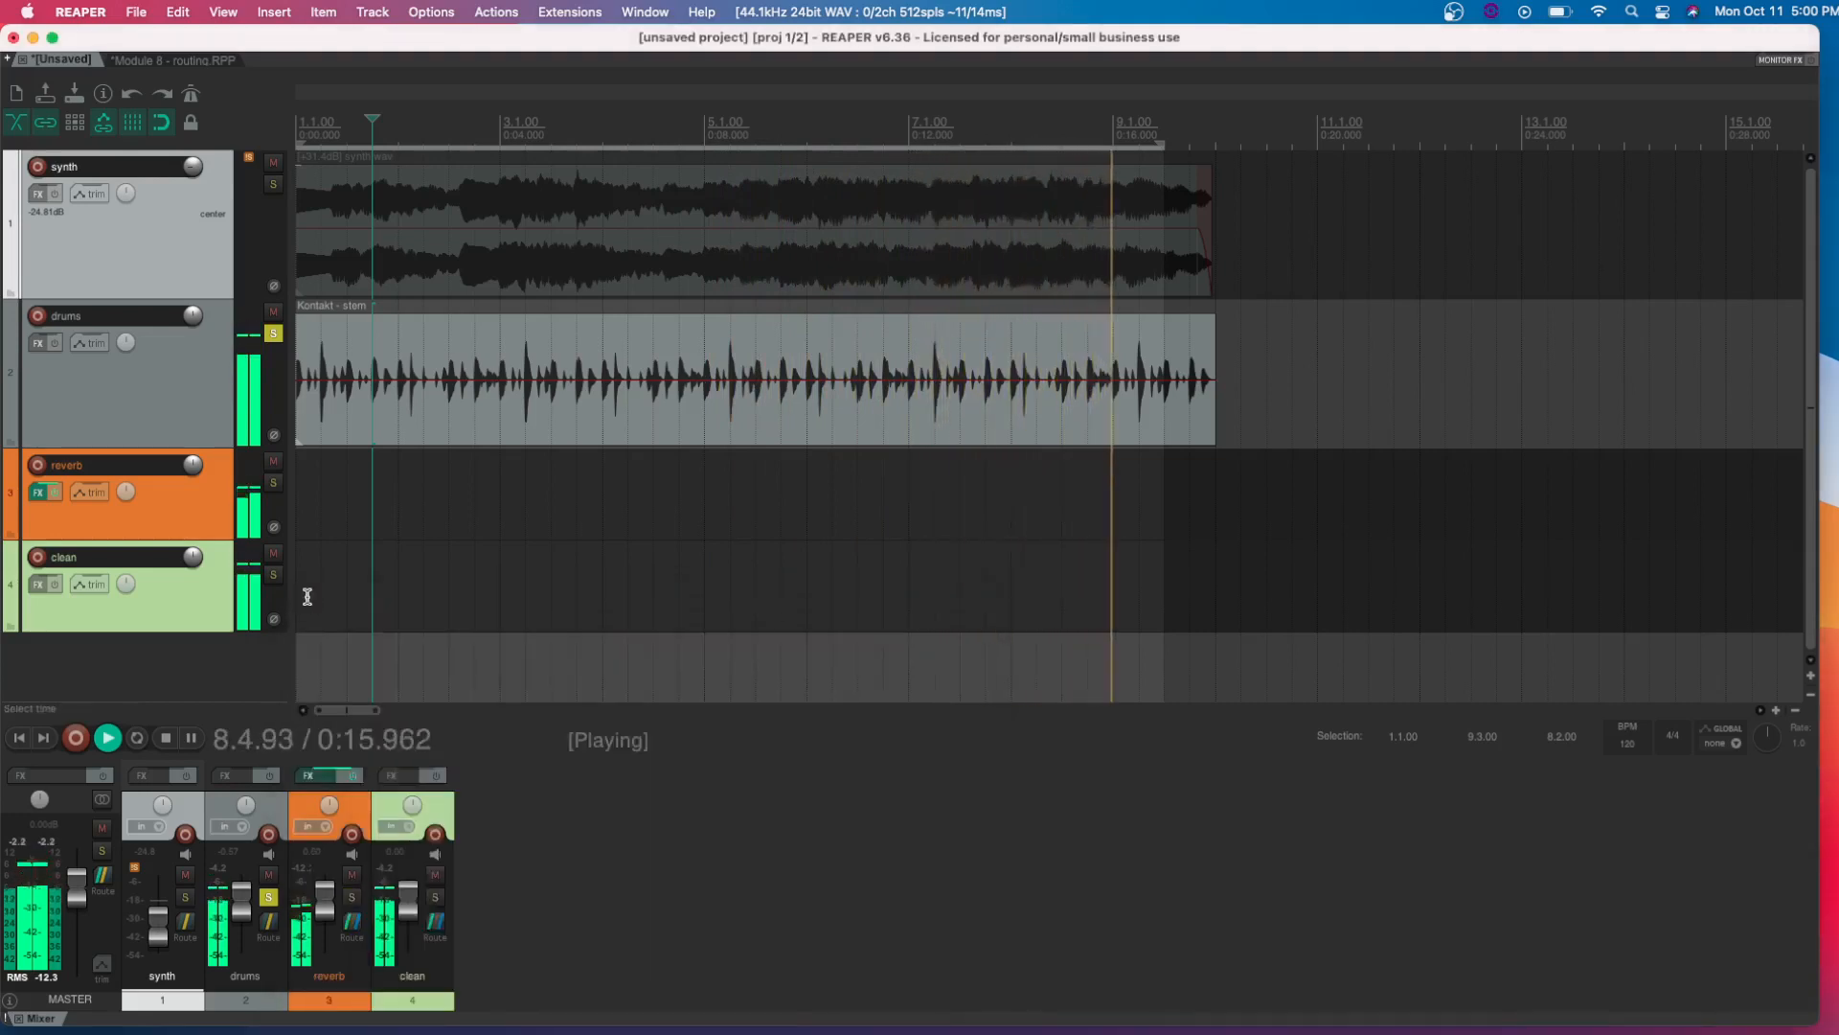
Unsolo the drums track and play the full mix from the start of measure 2
key("space")
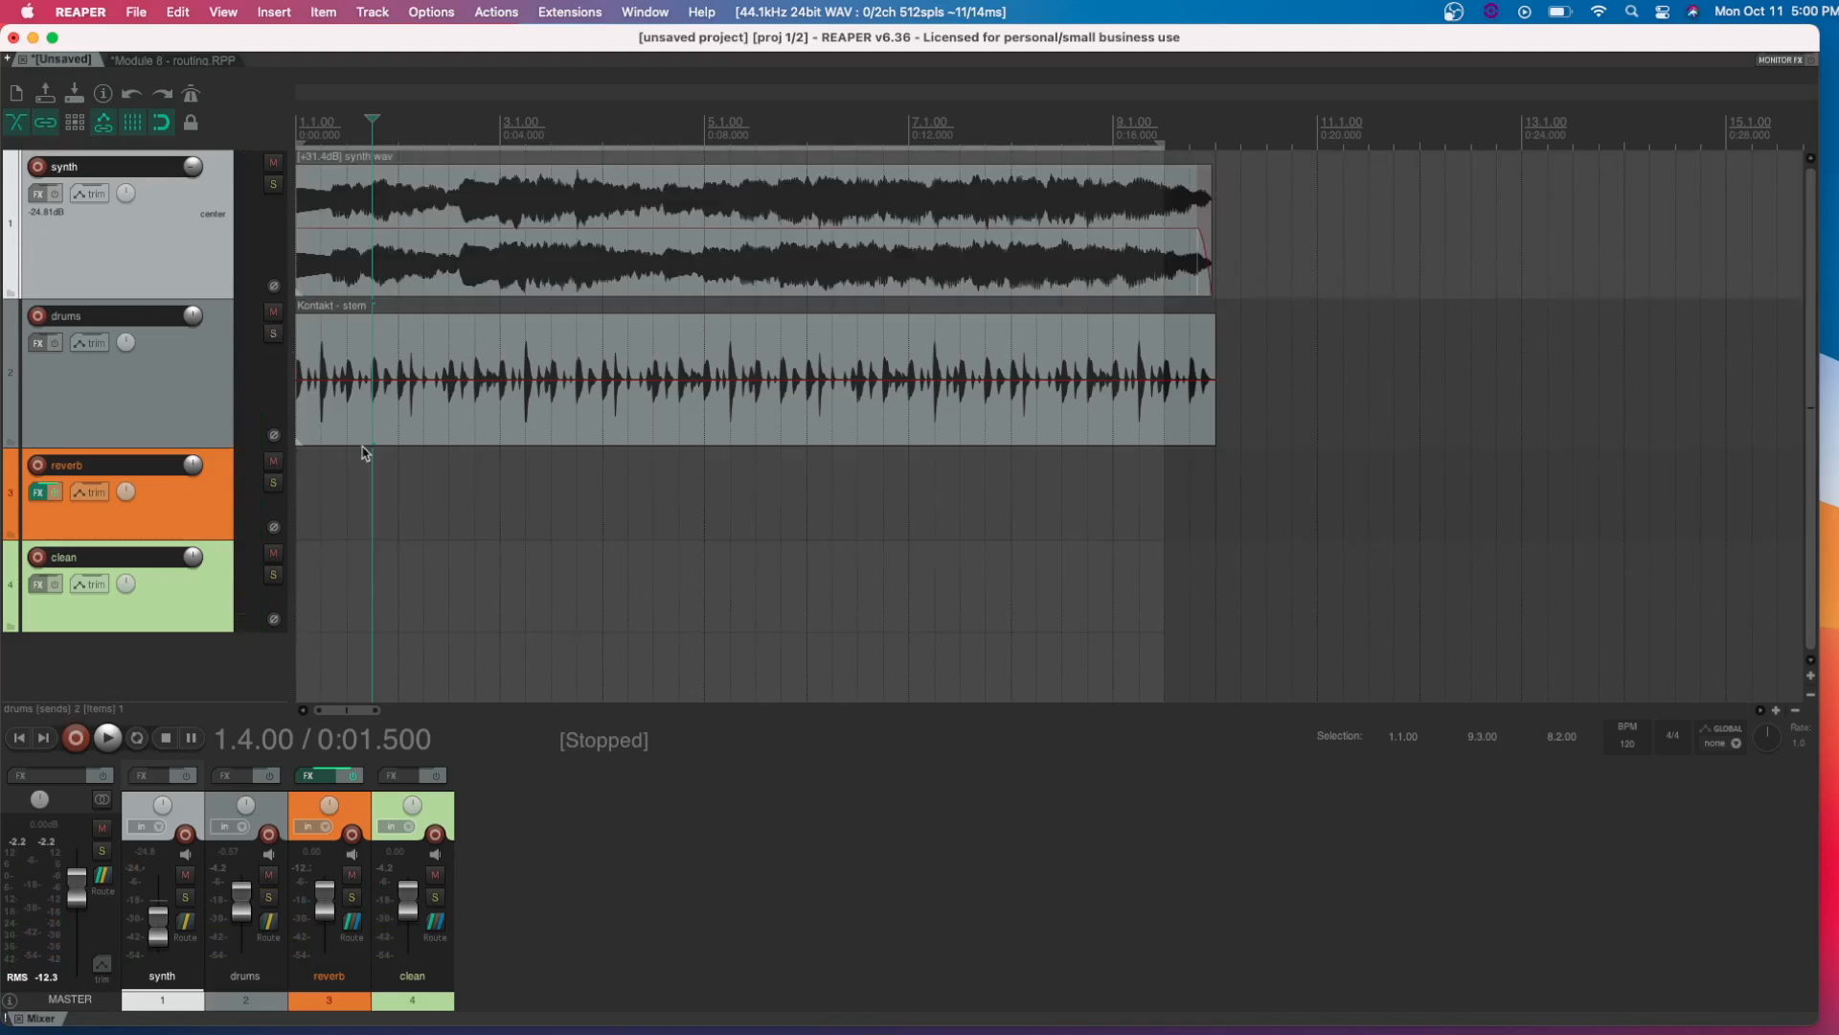
left_click(409, 599)
key("space")
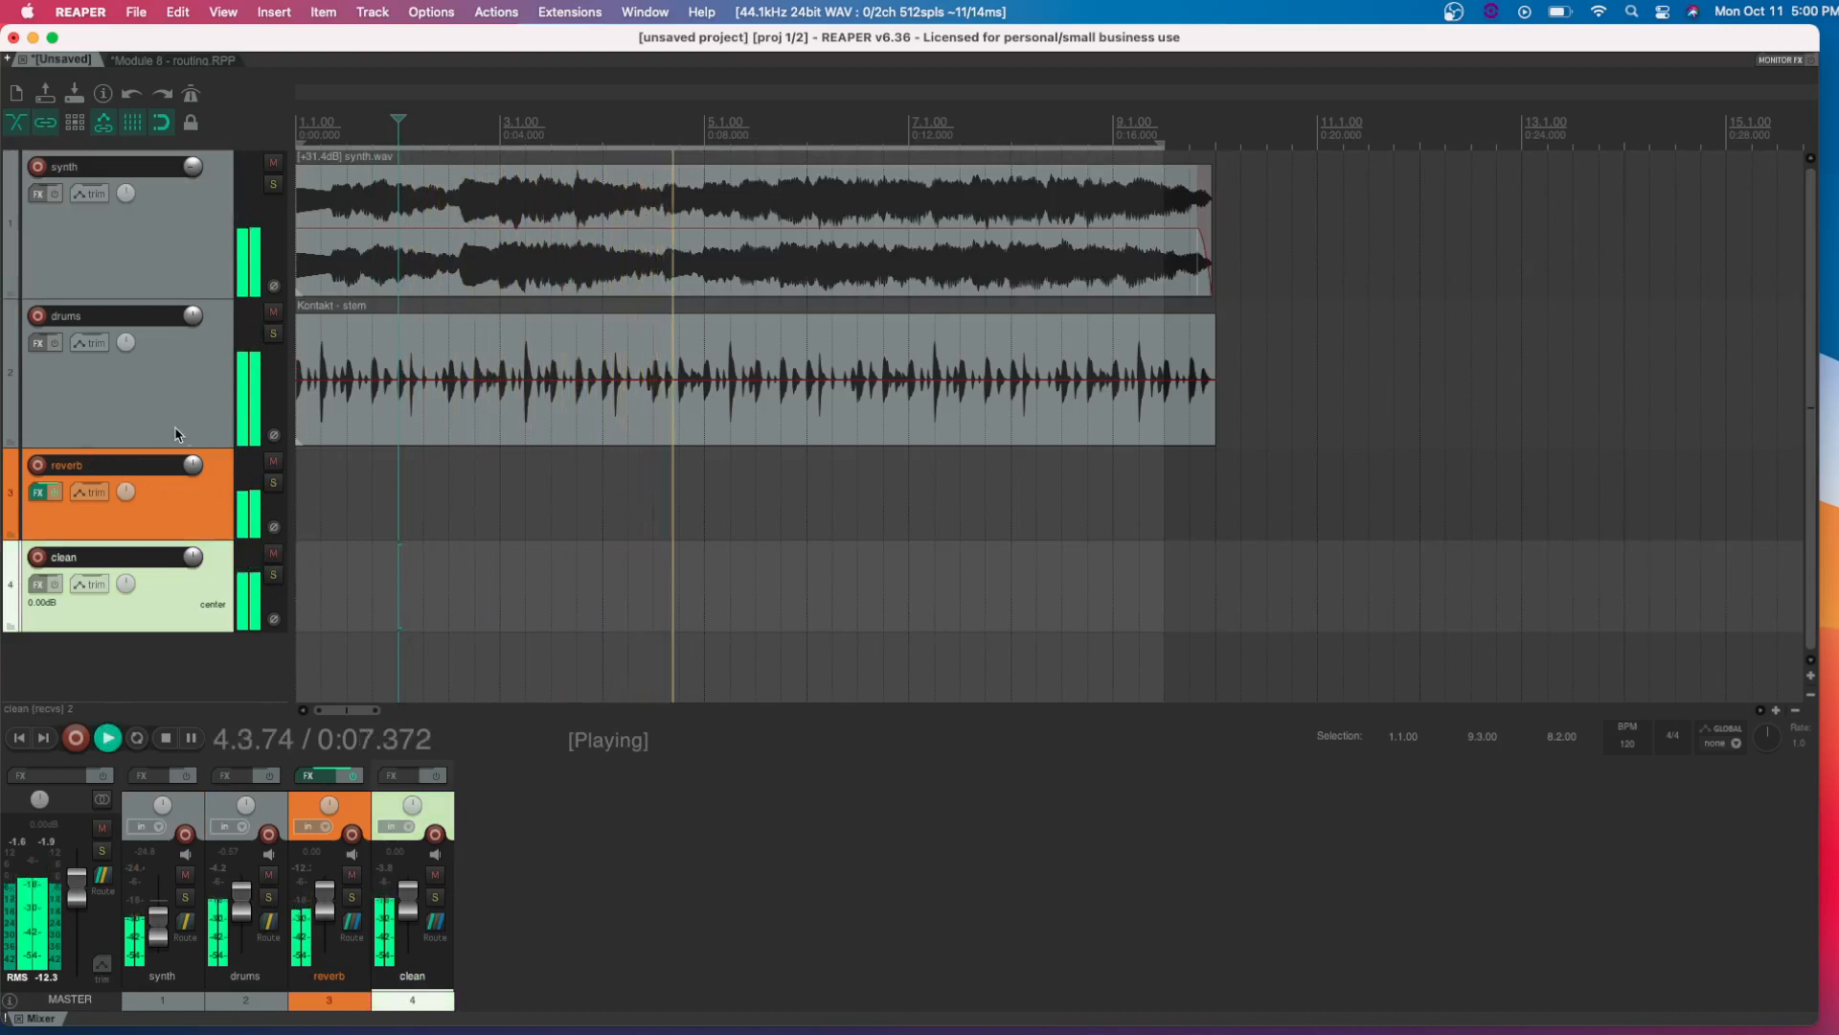
Check the drums track's routing, then lower the drums track's volume slightly while playing the mix from measure 2
key("space")
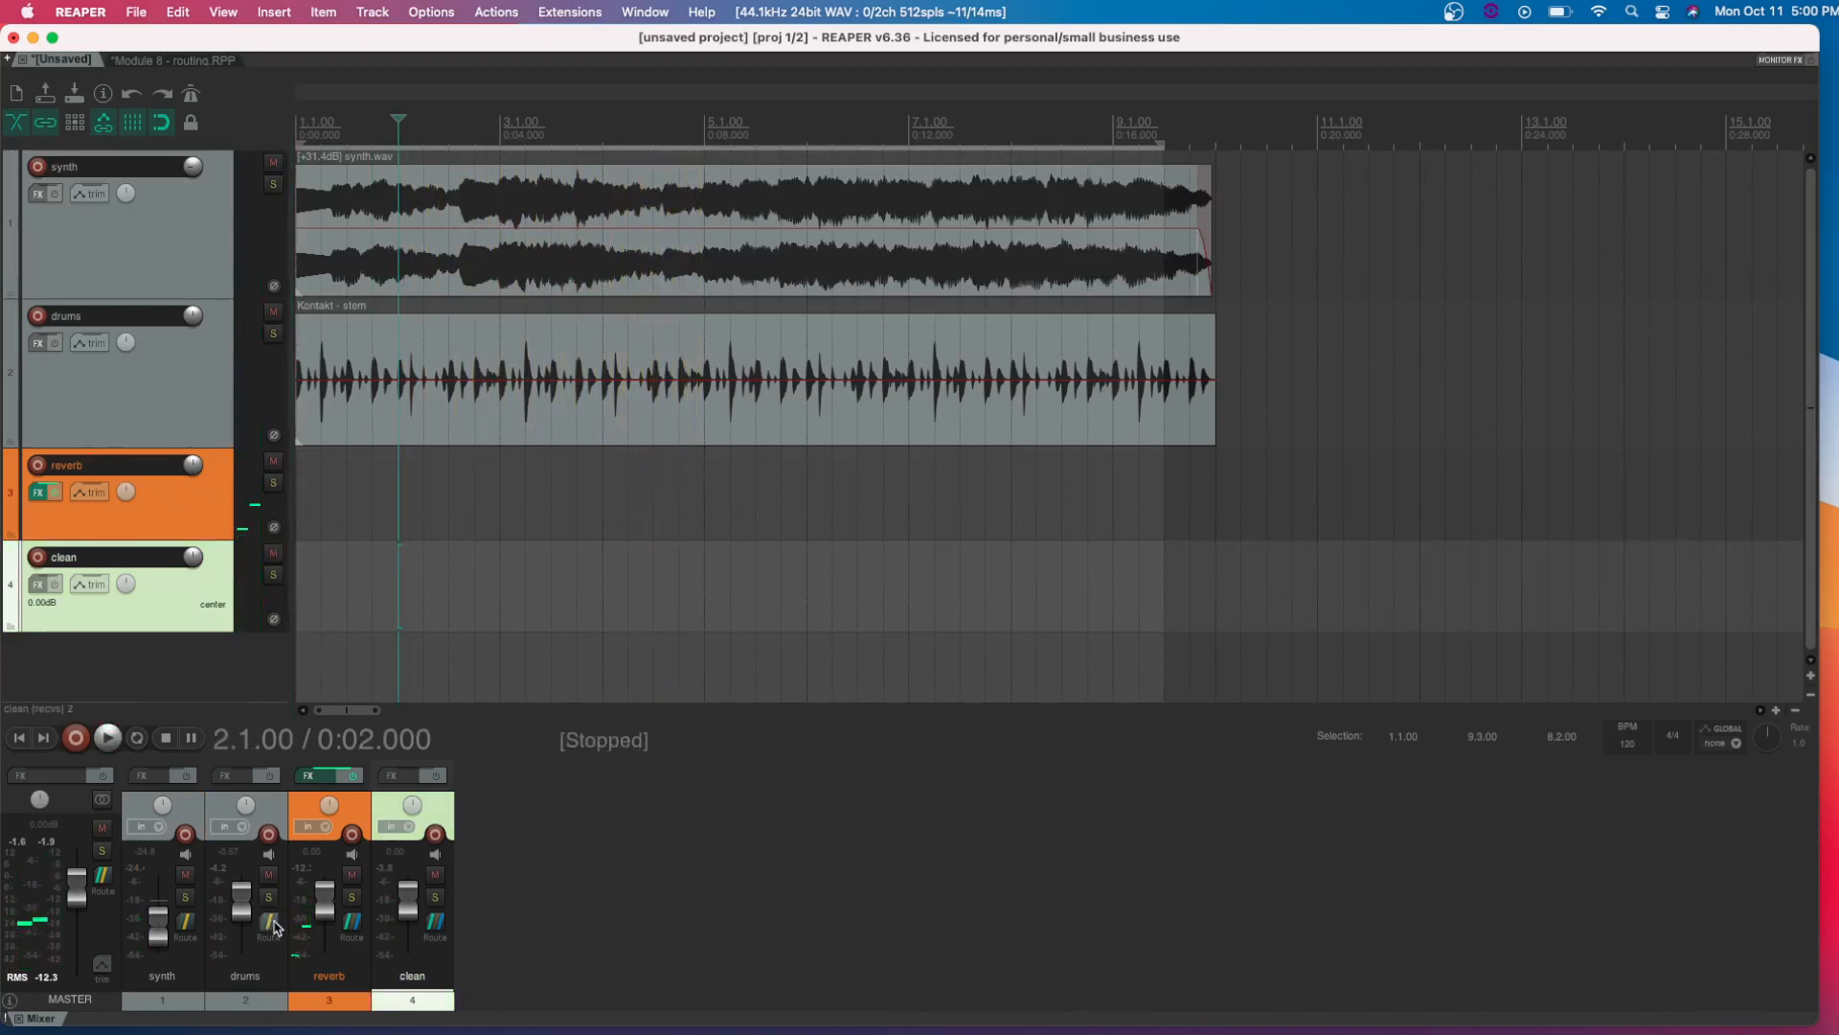
left_click(264, 920)
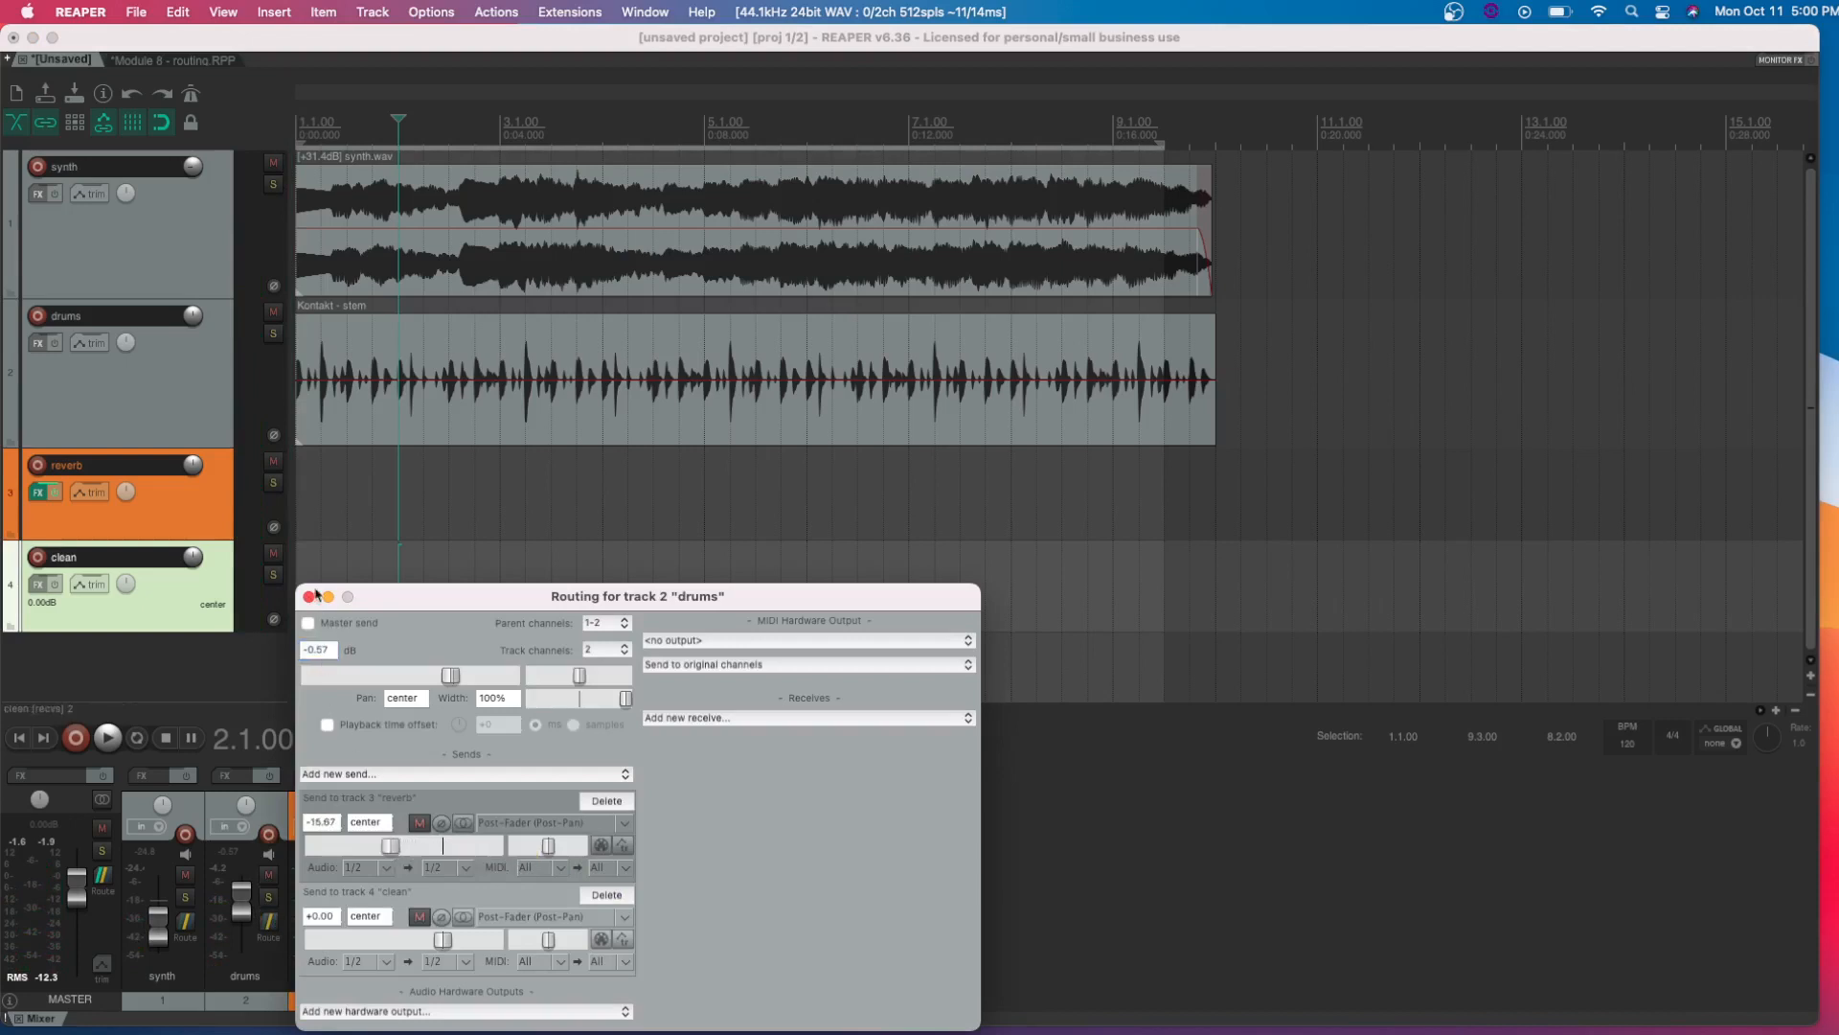
left_click(309, 596)
key("space")
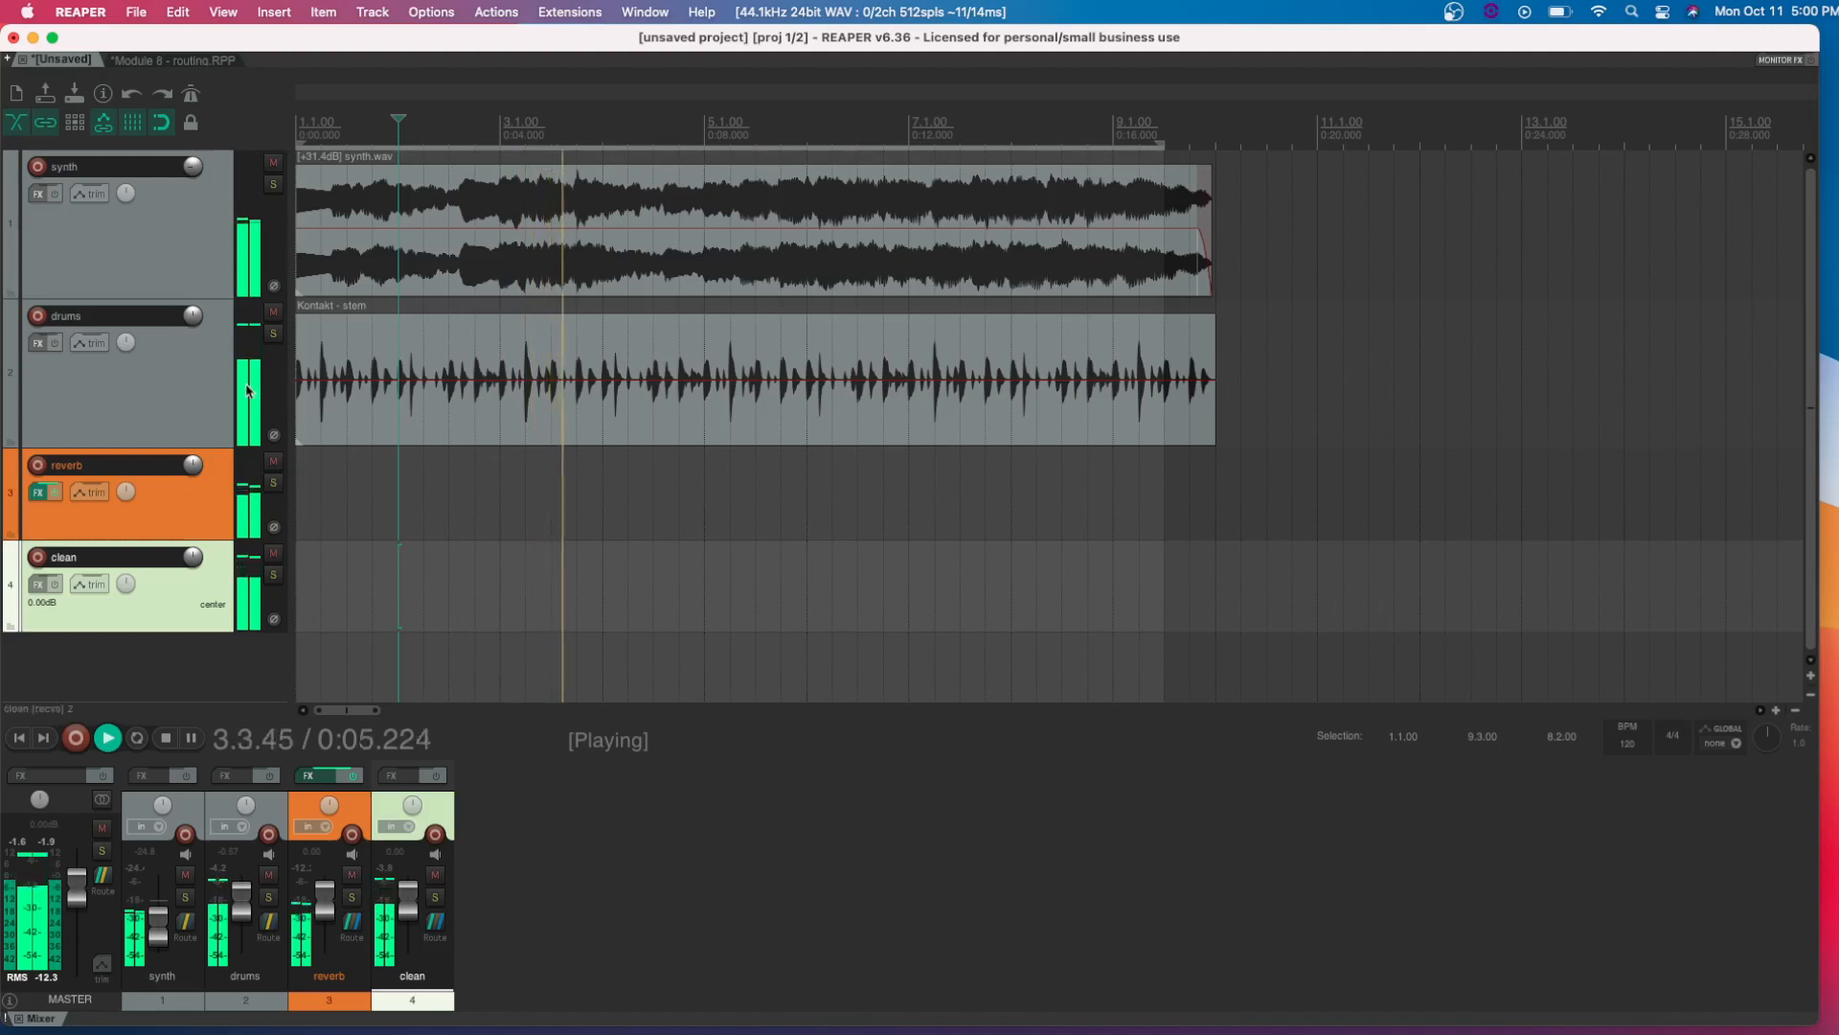
left_click_drag(193, 315, 193, 348)
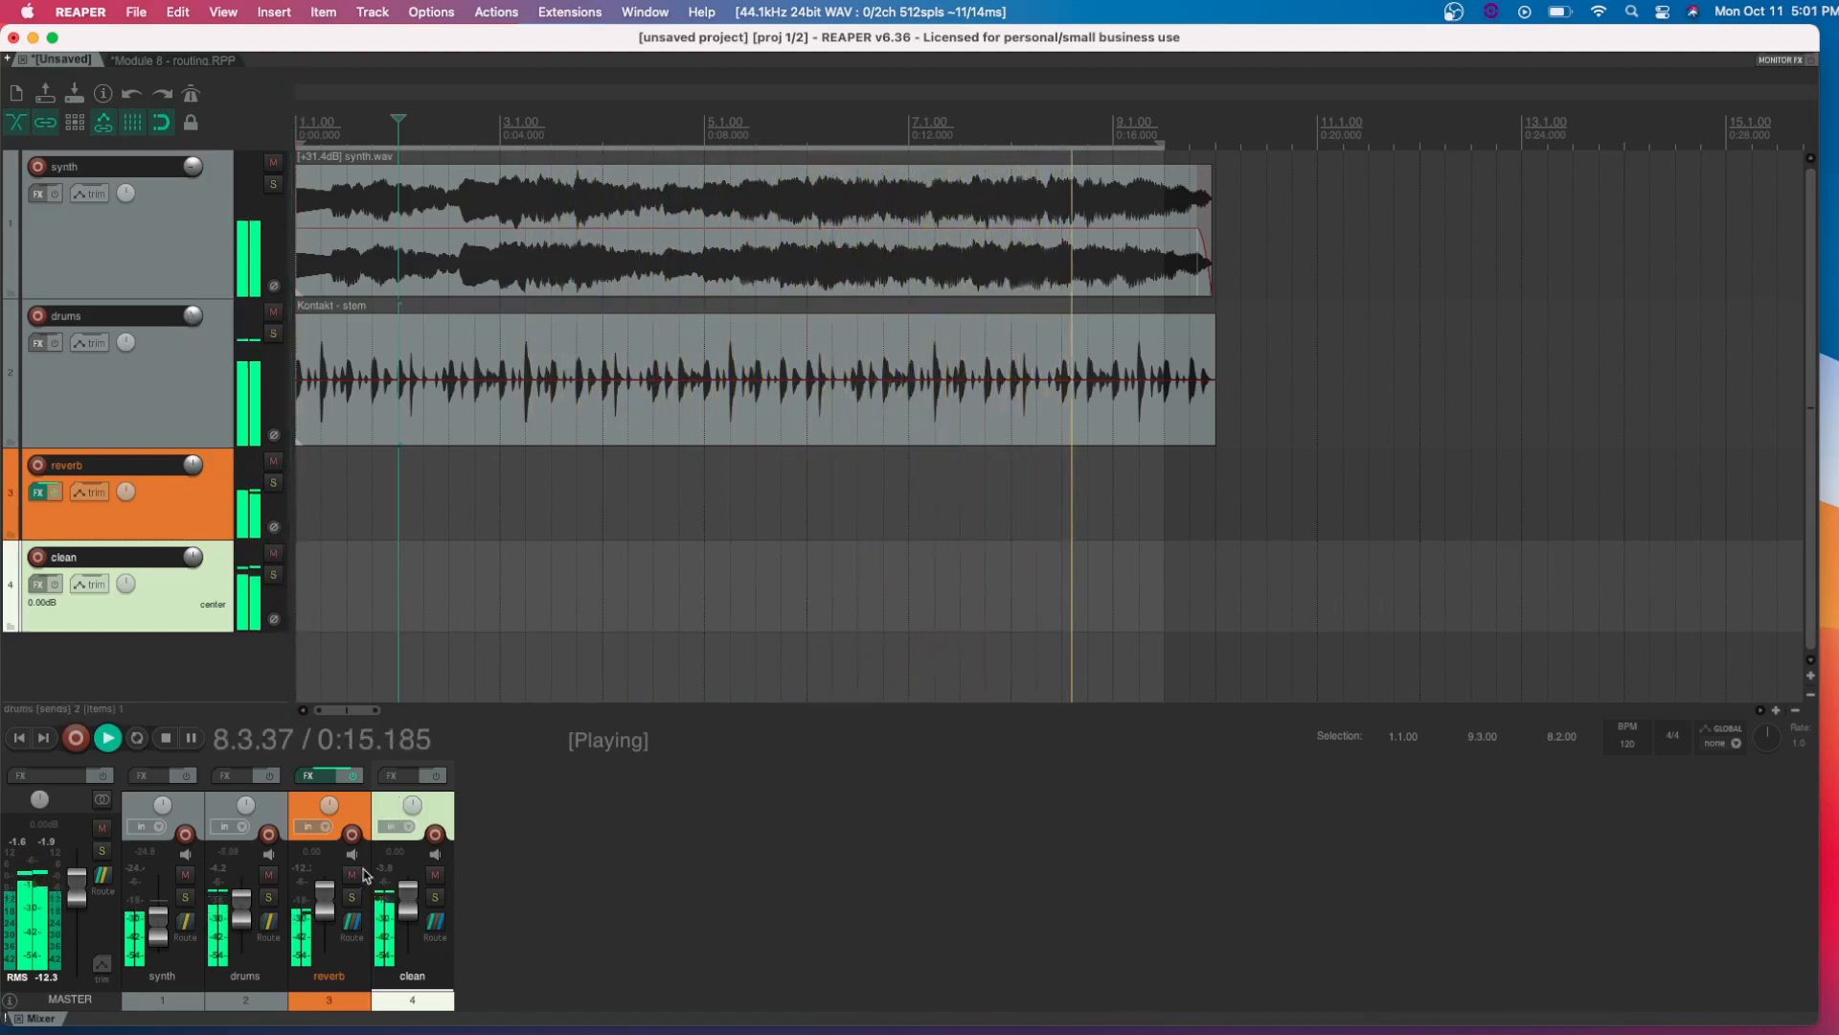
key("space")
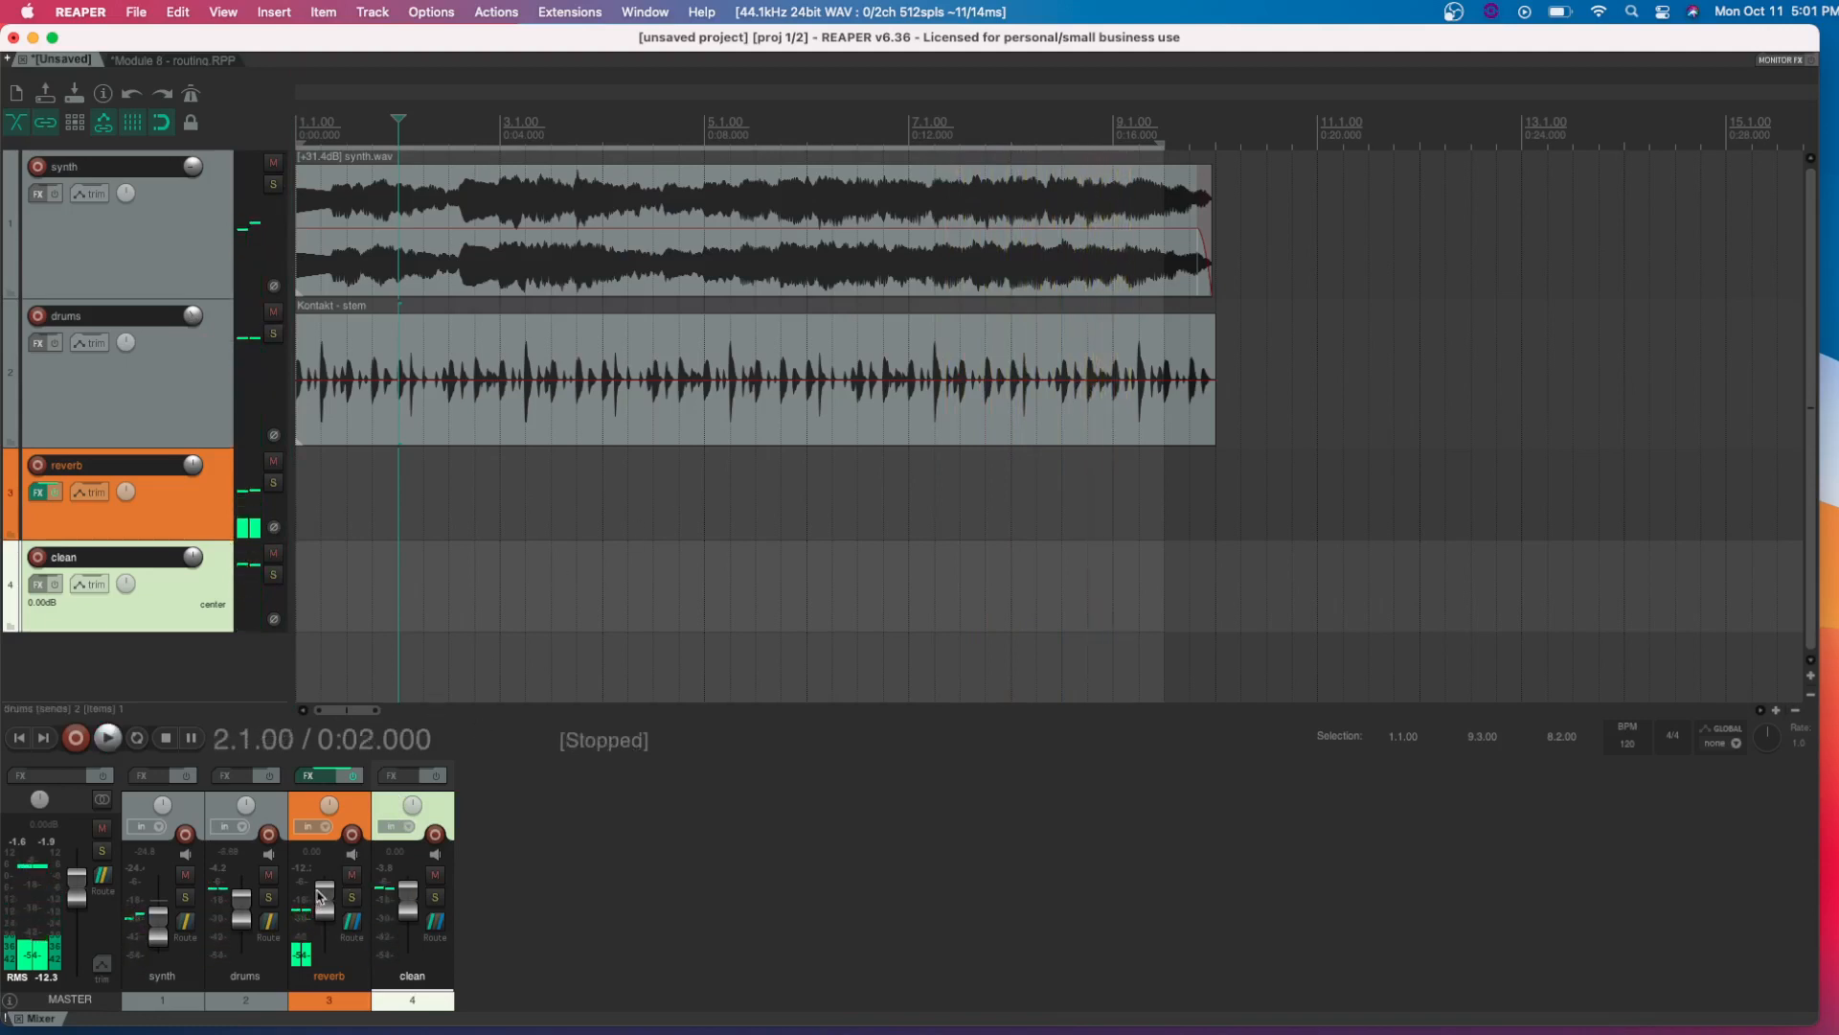
Play the mix from the project start while raising the reverb track's volume to +9.17 dB and lowering the clean track's to -2.22 dB
left_click_drag(320, 896, 342, 843)
left_click(19, 738)
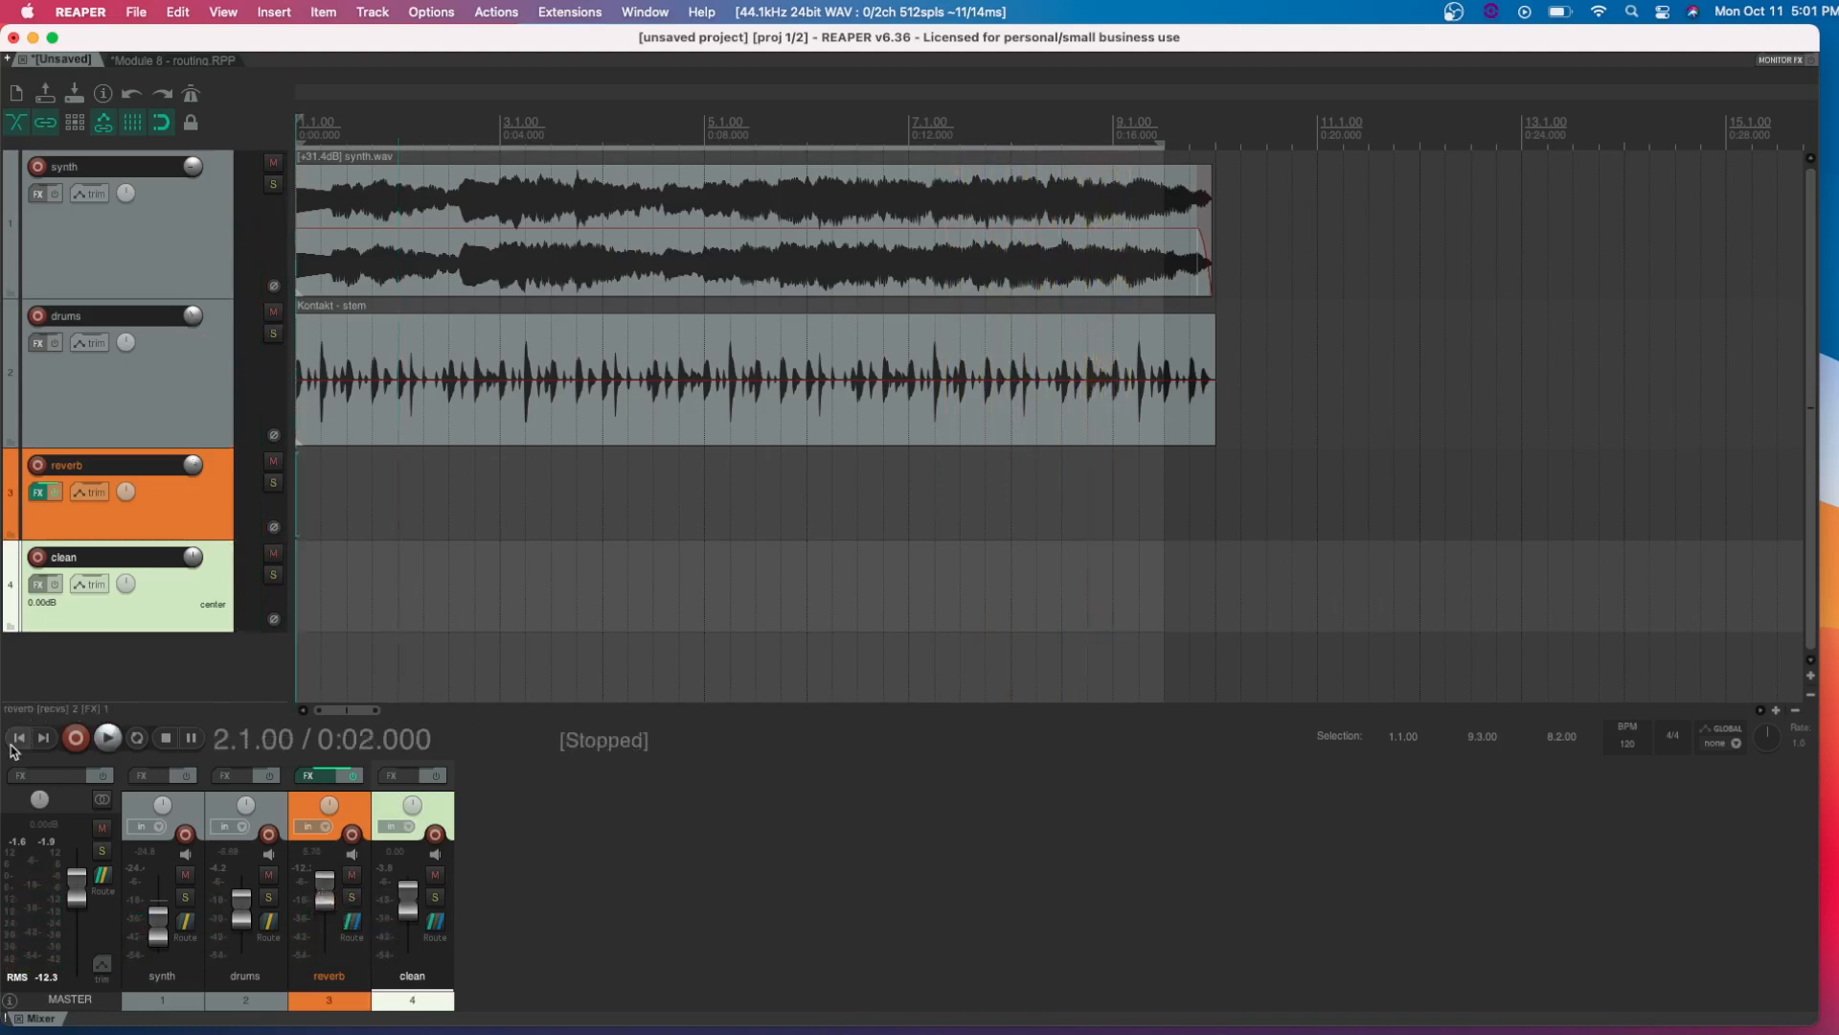
key("space")
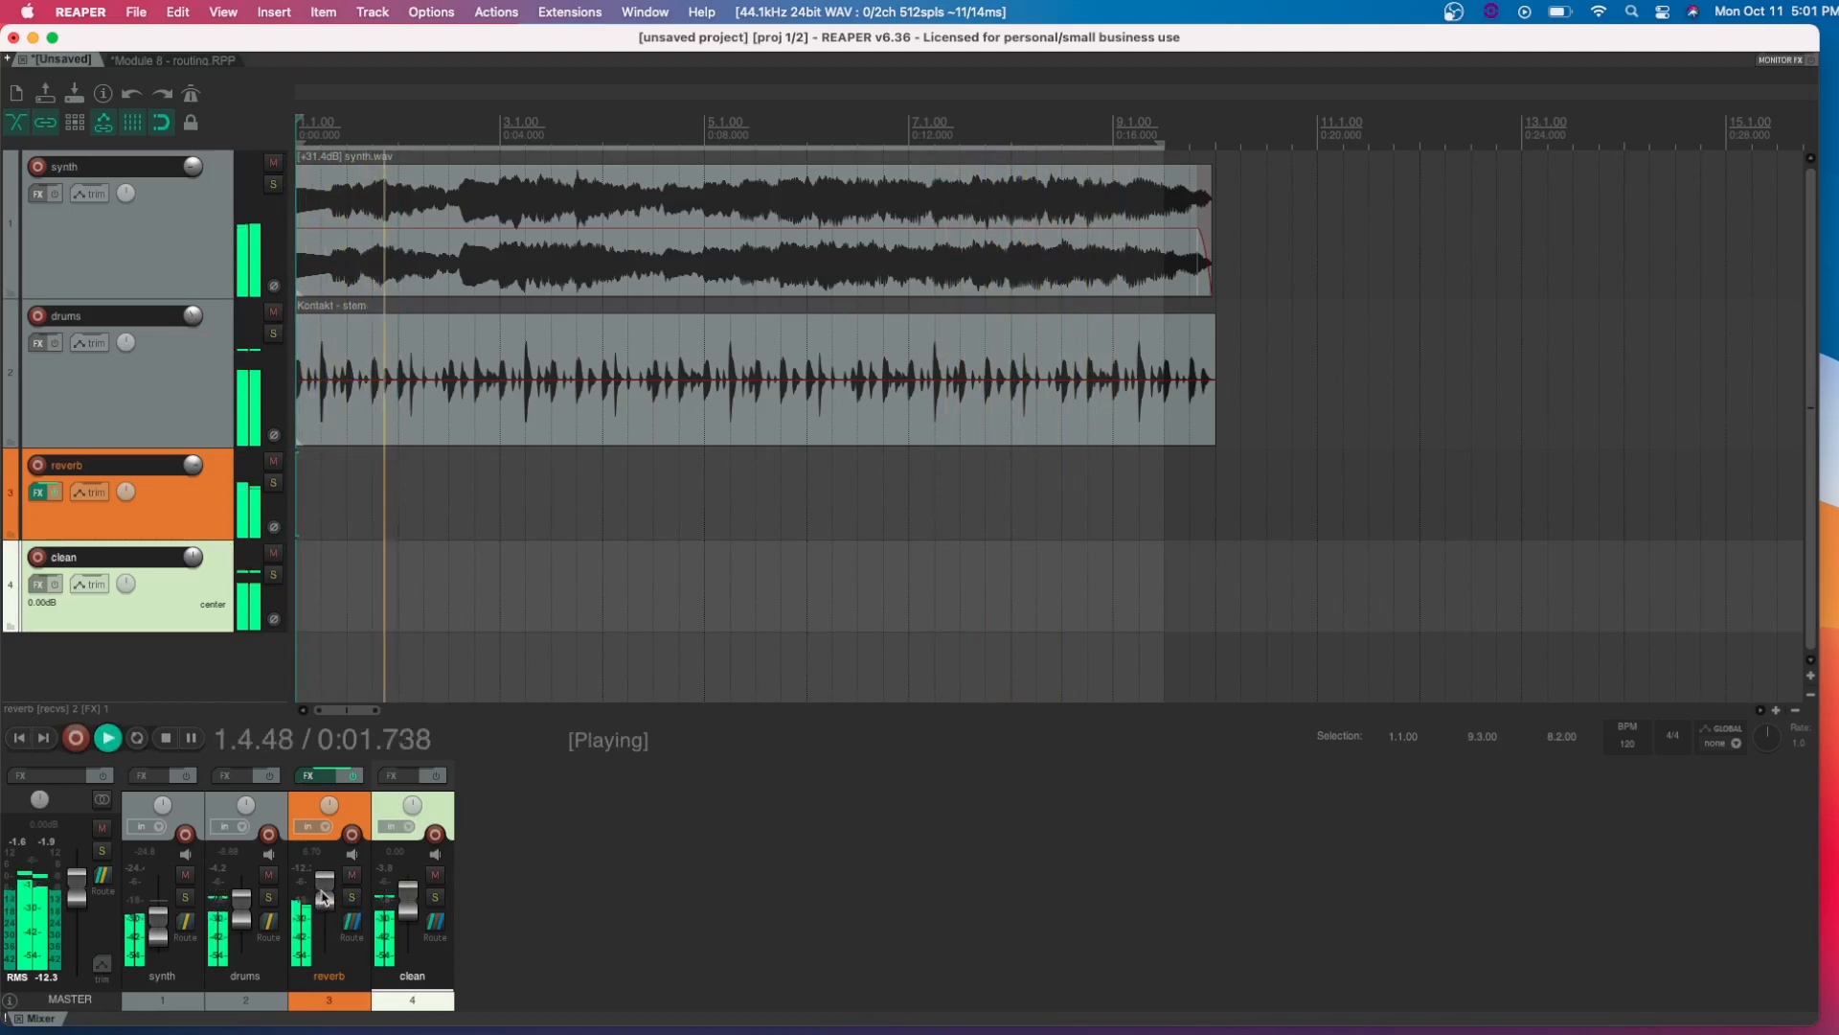
scroll(316, 891, "up", 3)
scroll(323, 892, "up", 1)
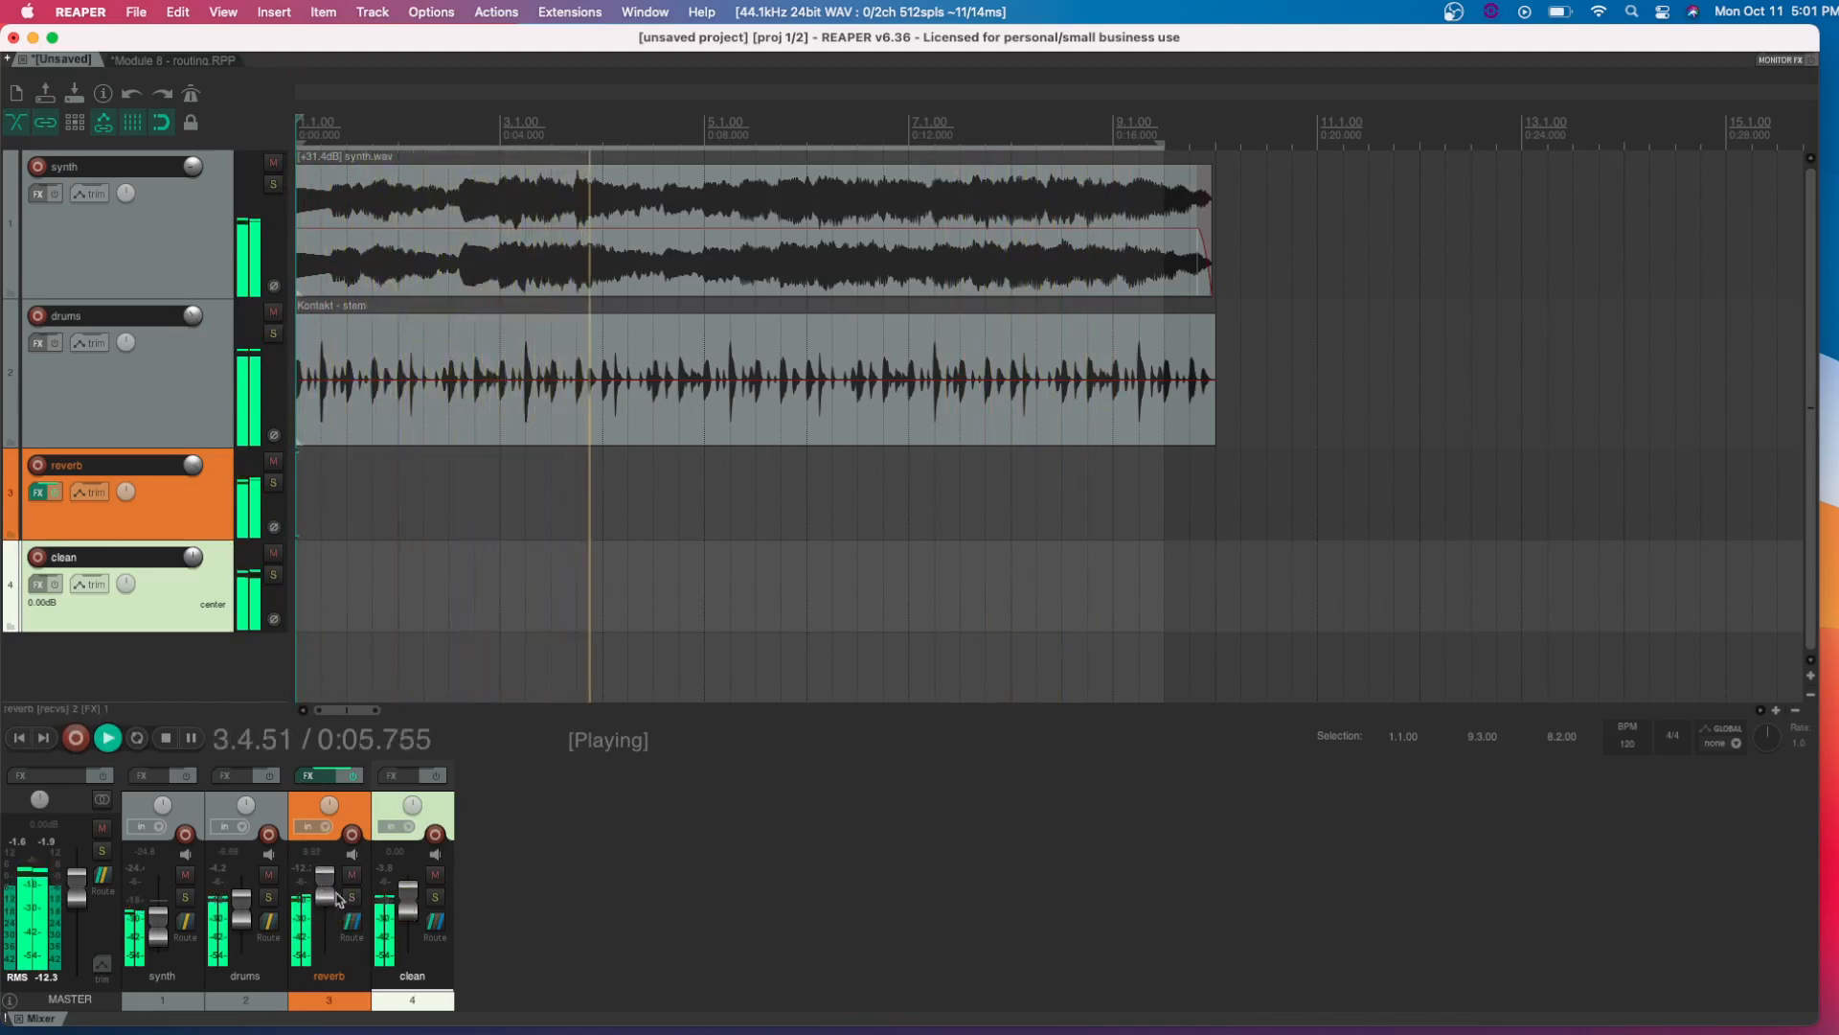
scroll(412, 912, "down", 2)
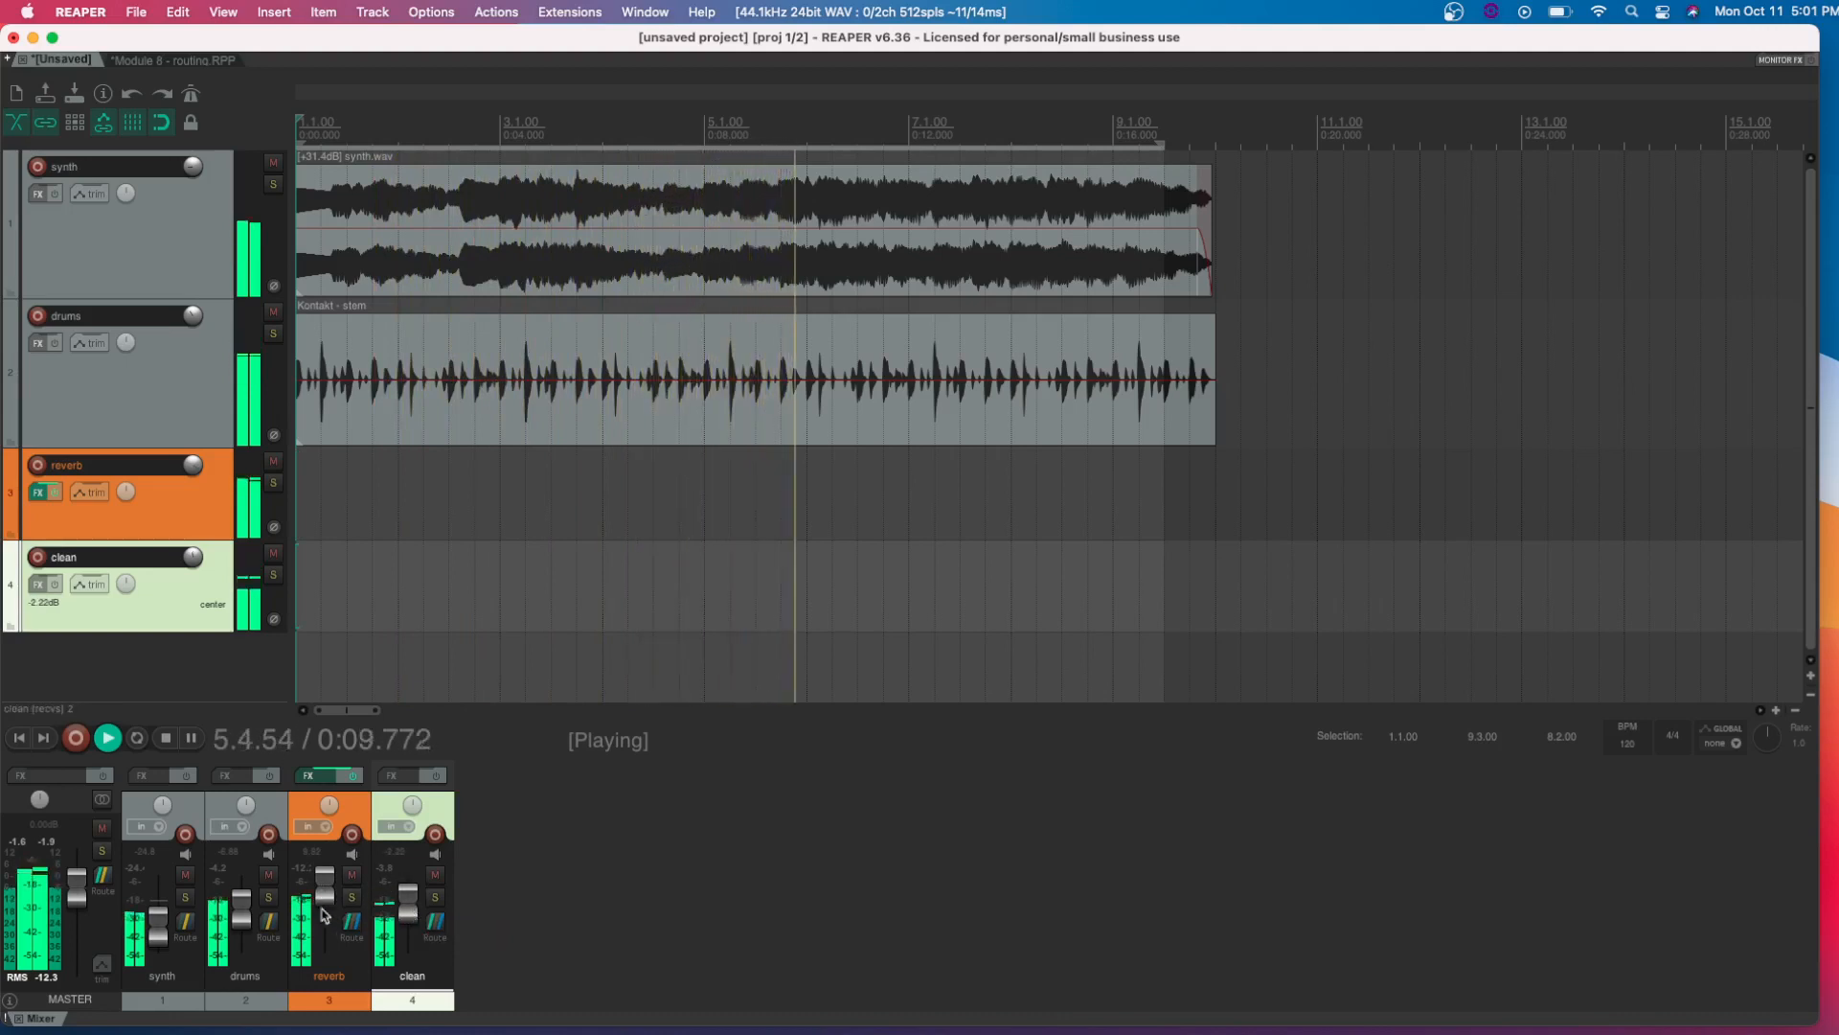
scroll(323, 903, "down", 1)
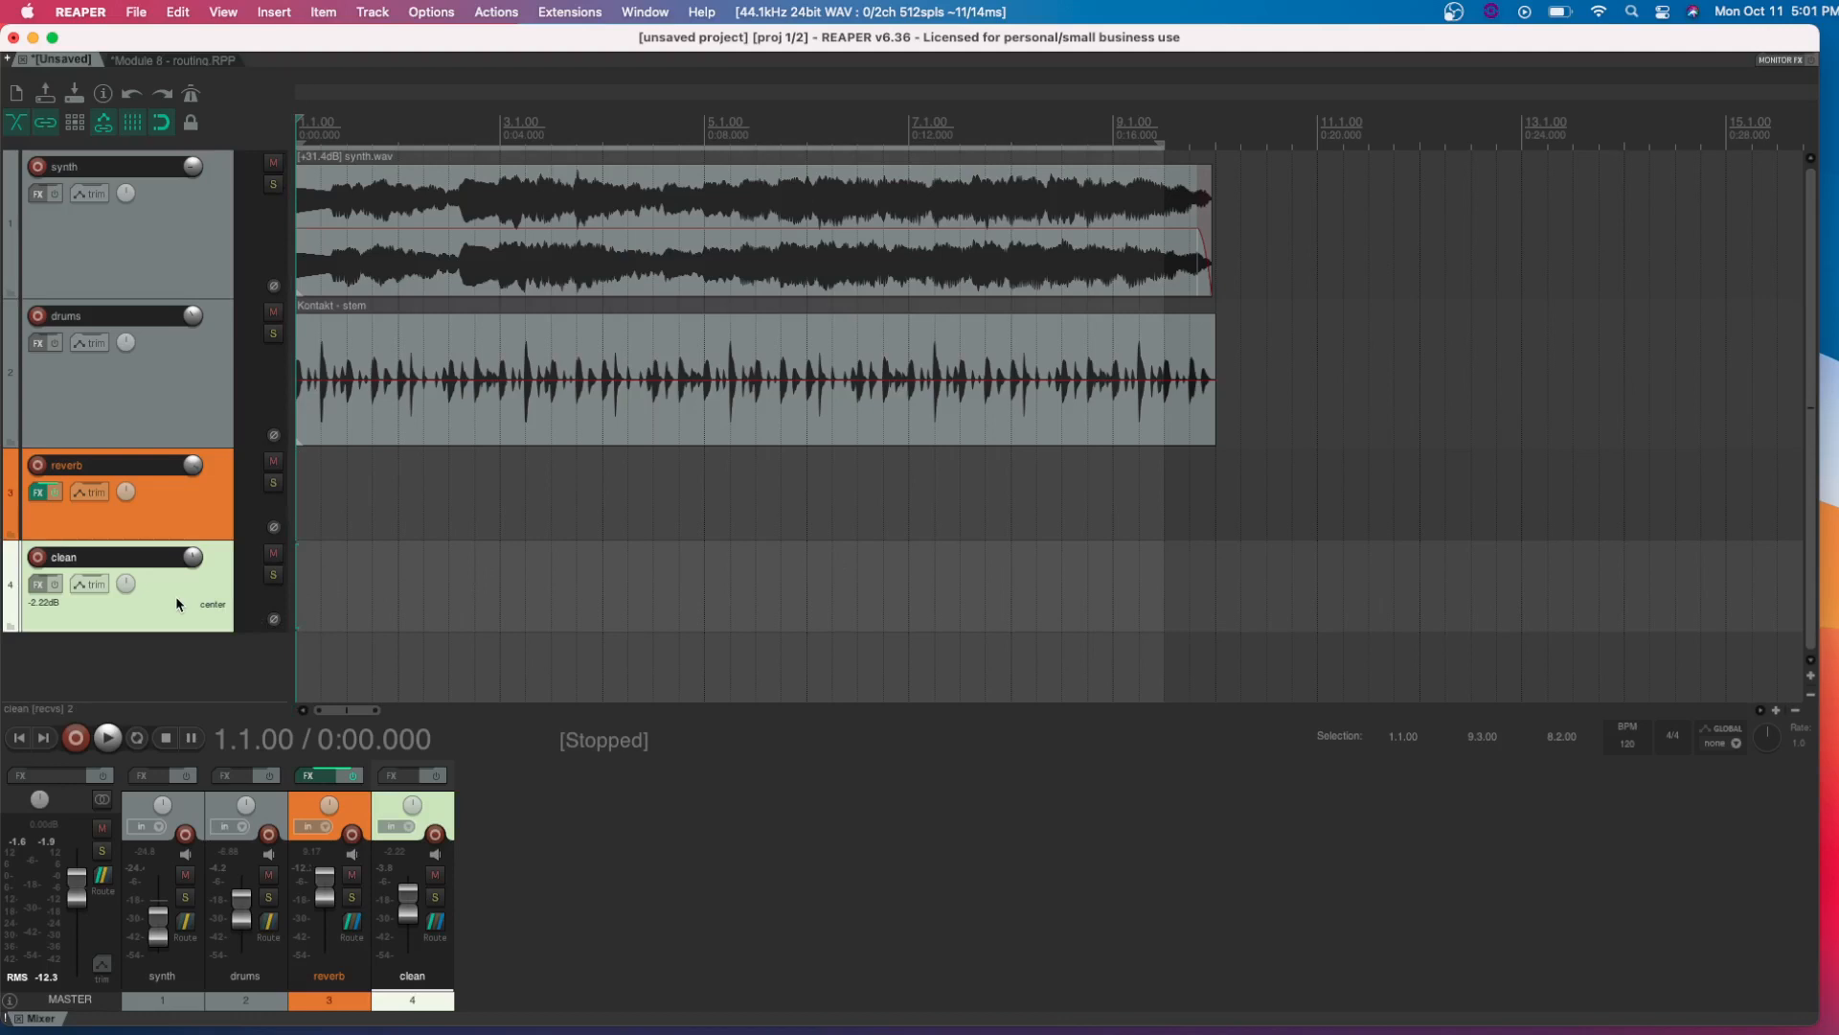
Show the clean track's volume envelope, fade it down to silence with a point at the end of the clips, and play the result
key("v")
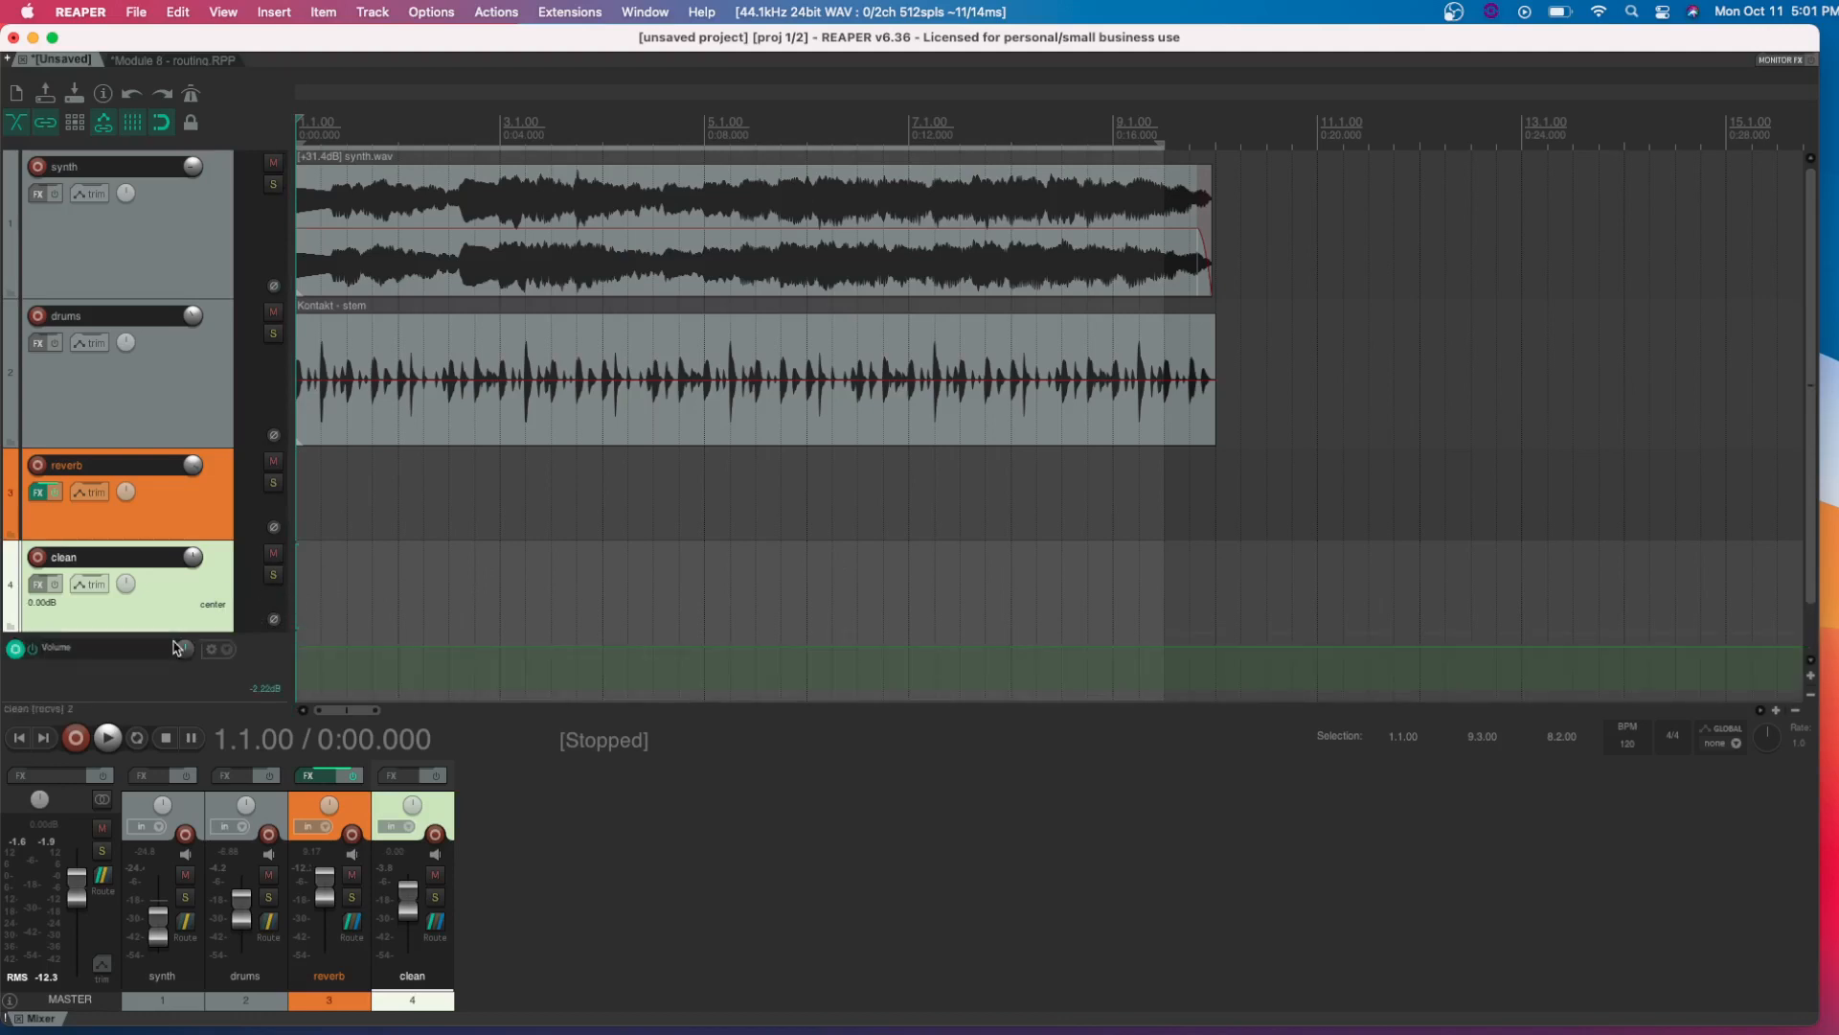
scroll(180, 642, "down", 1)
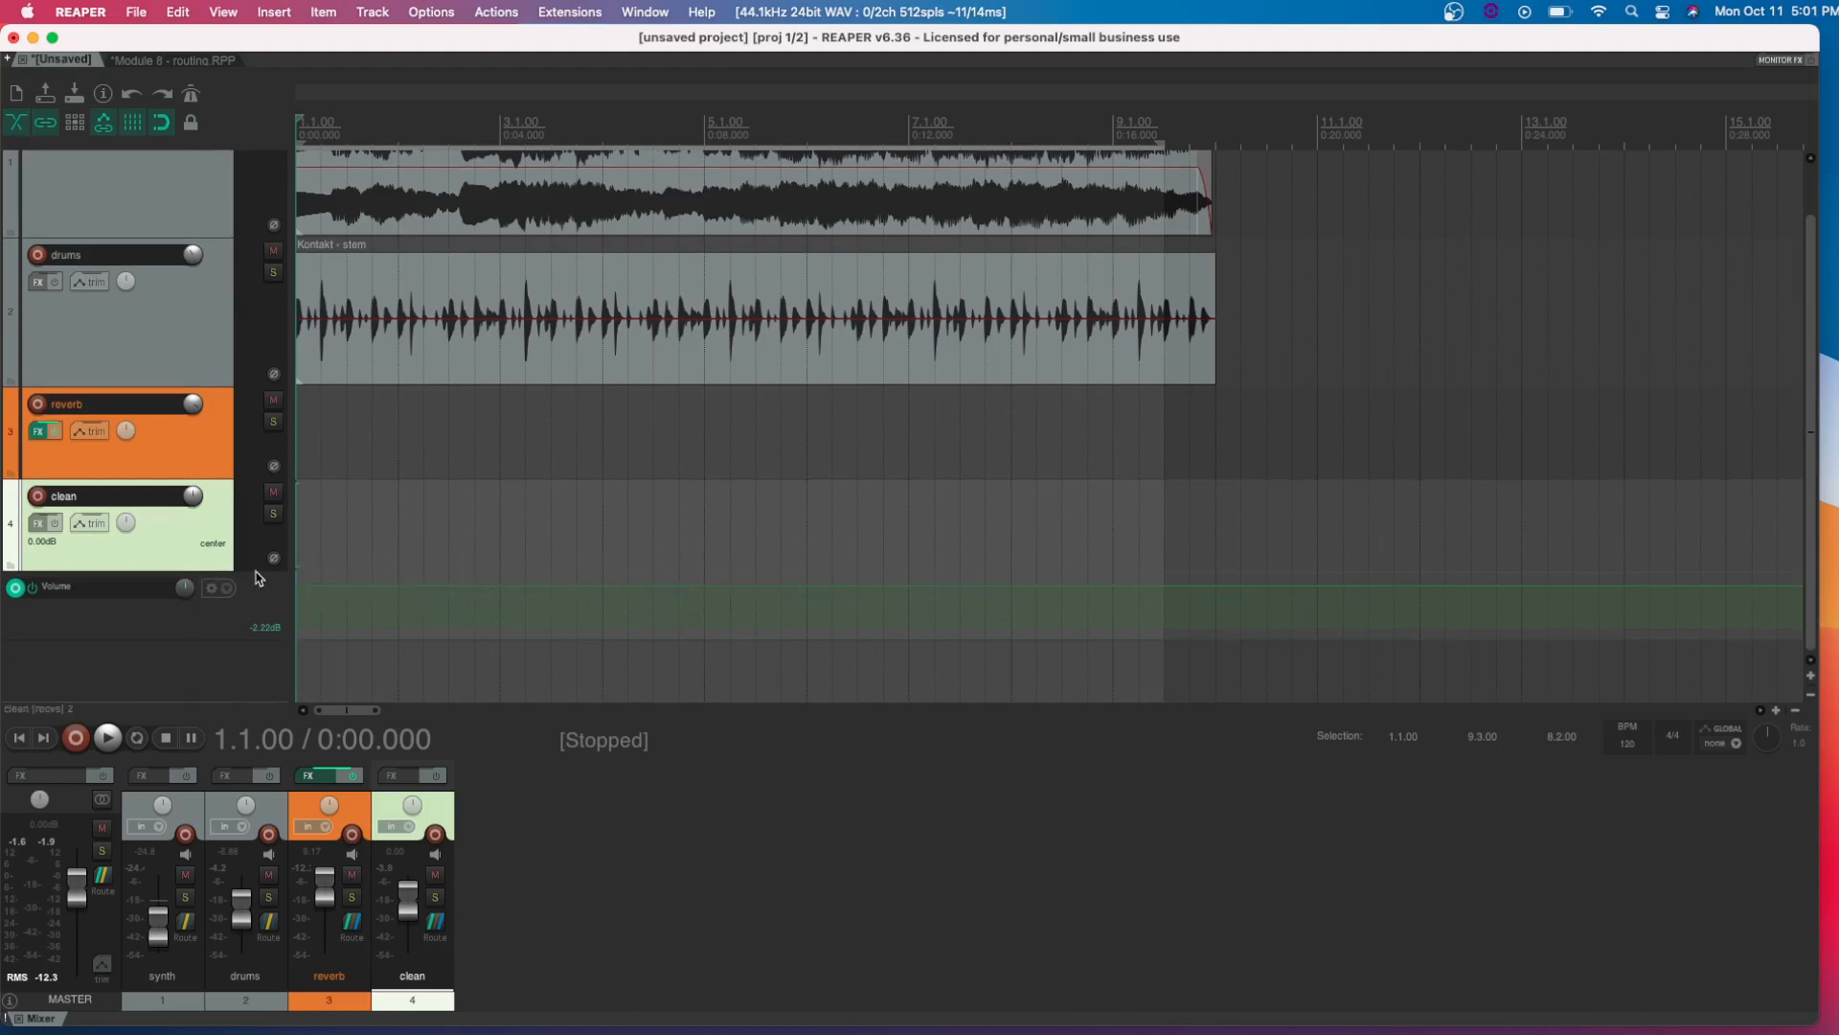
left_click(1207, 585)
left_click_drag(1212, 585, 1128, 924)
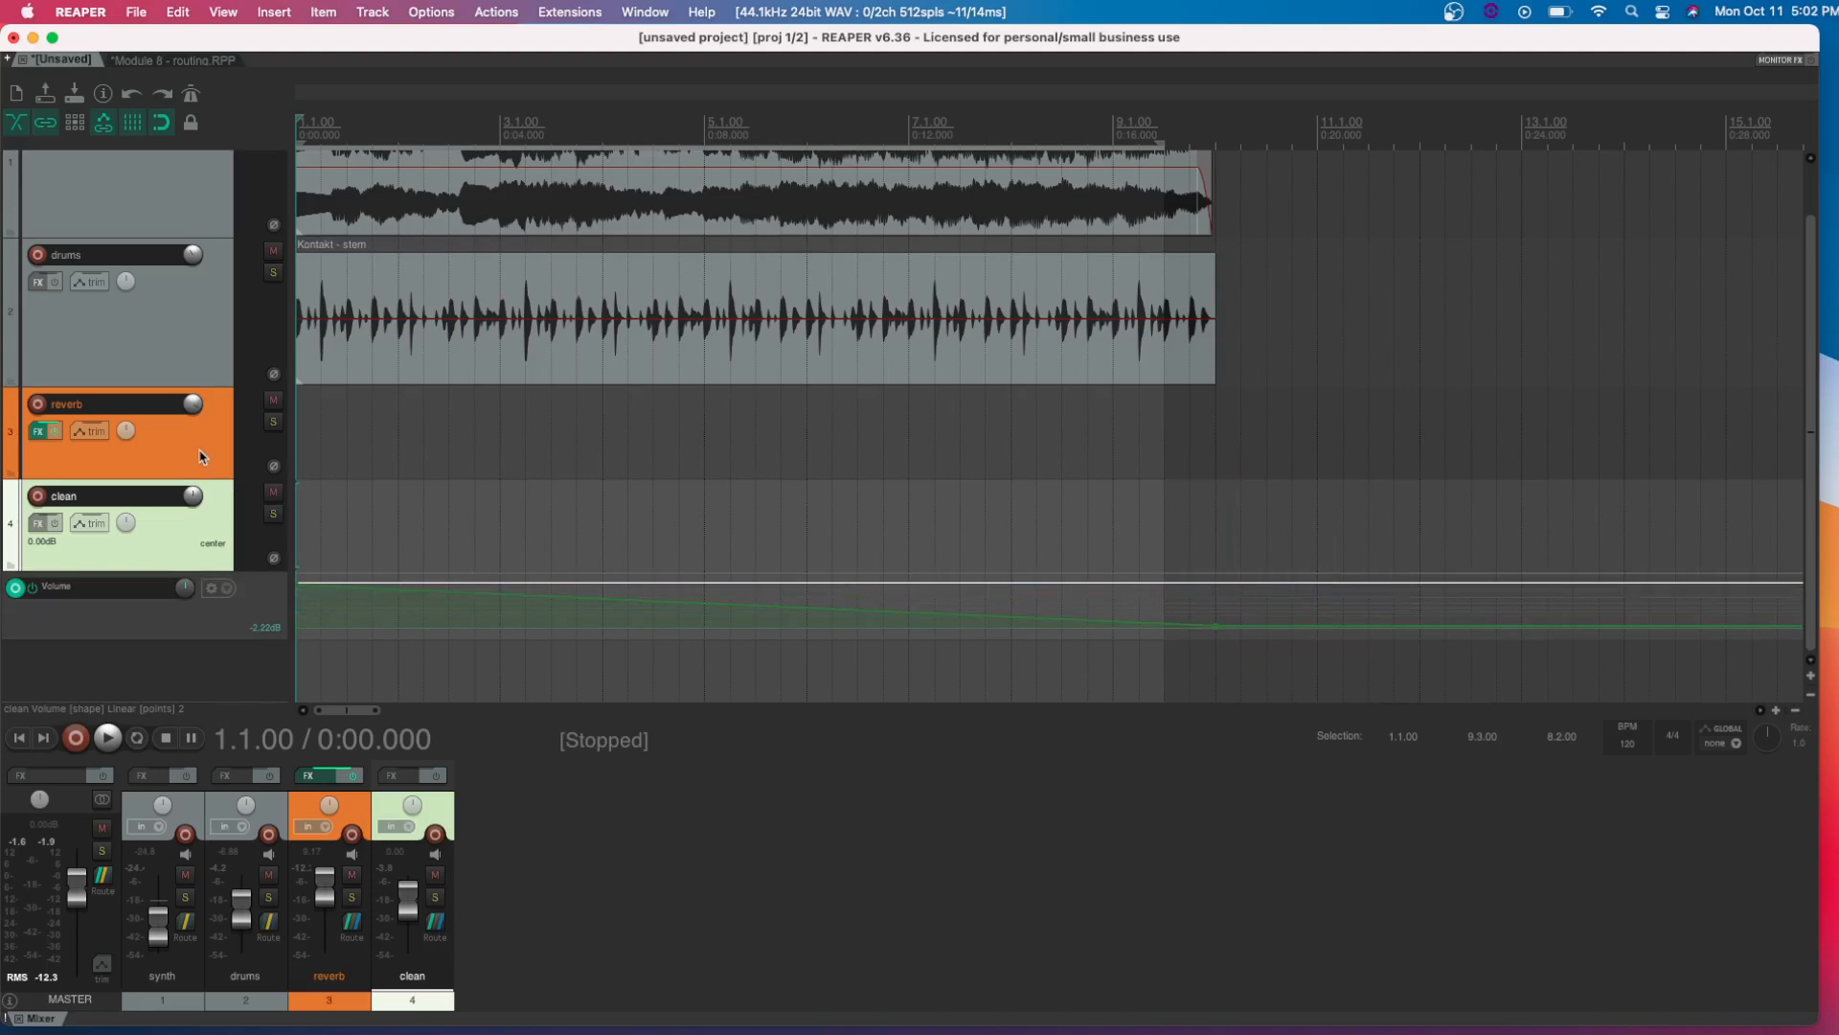
mouse_move(192, 409)
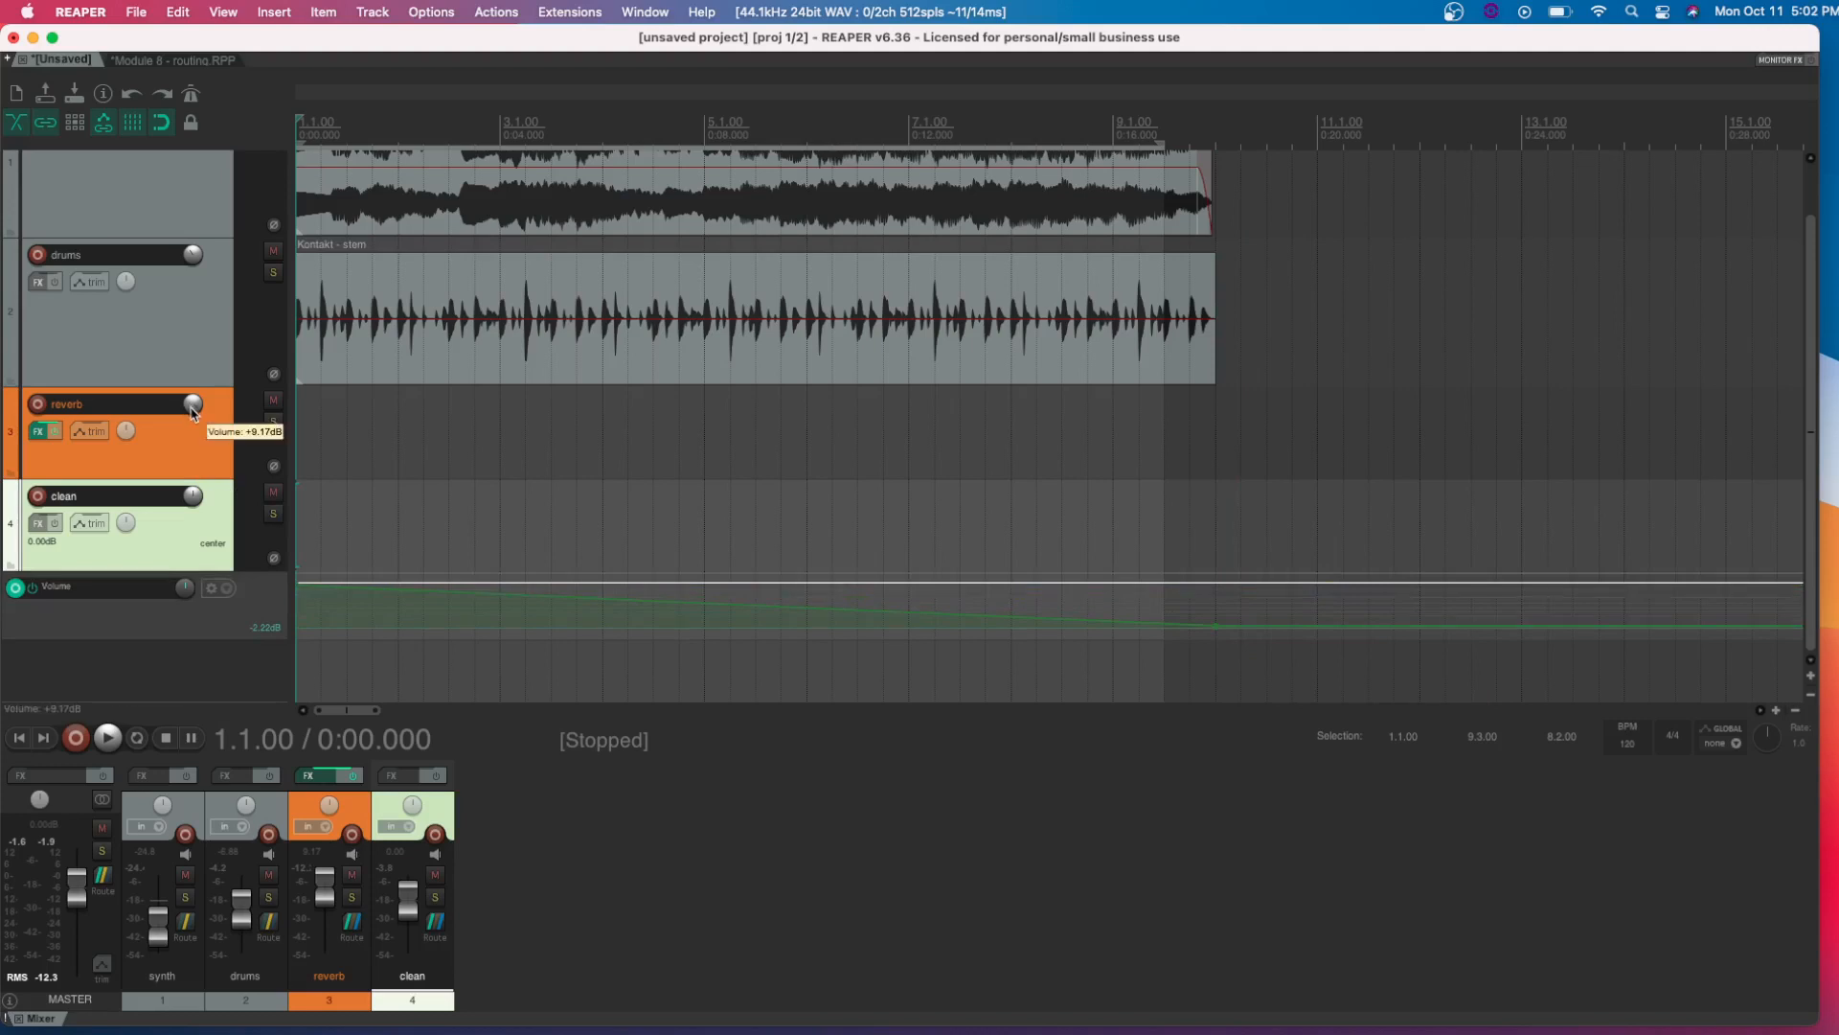
scroll(192, 434, "up", 2)
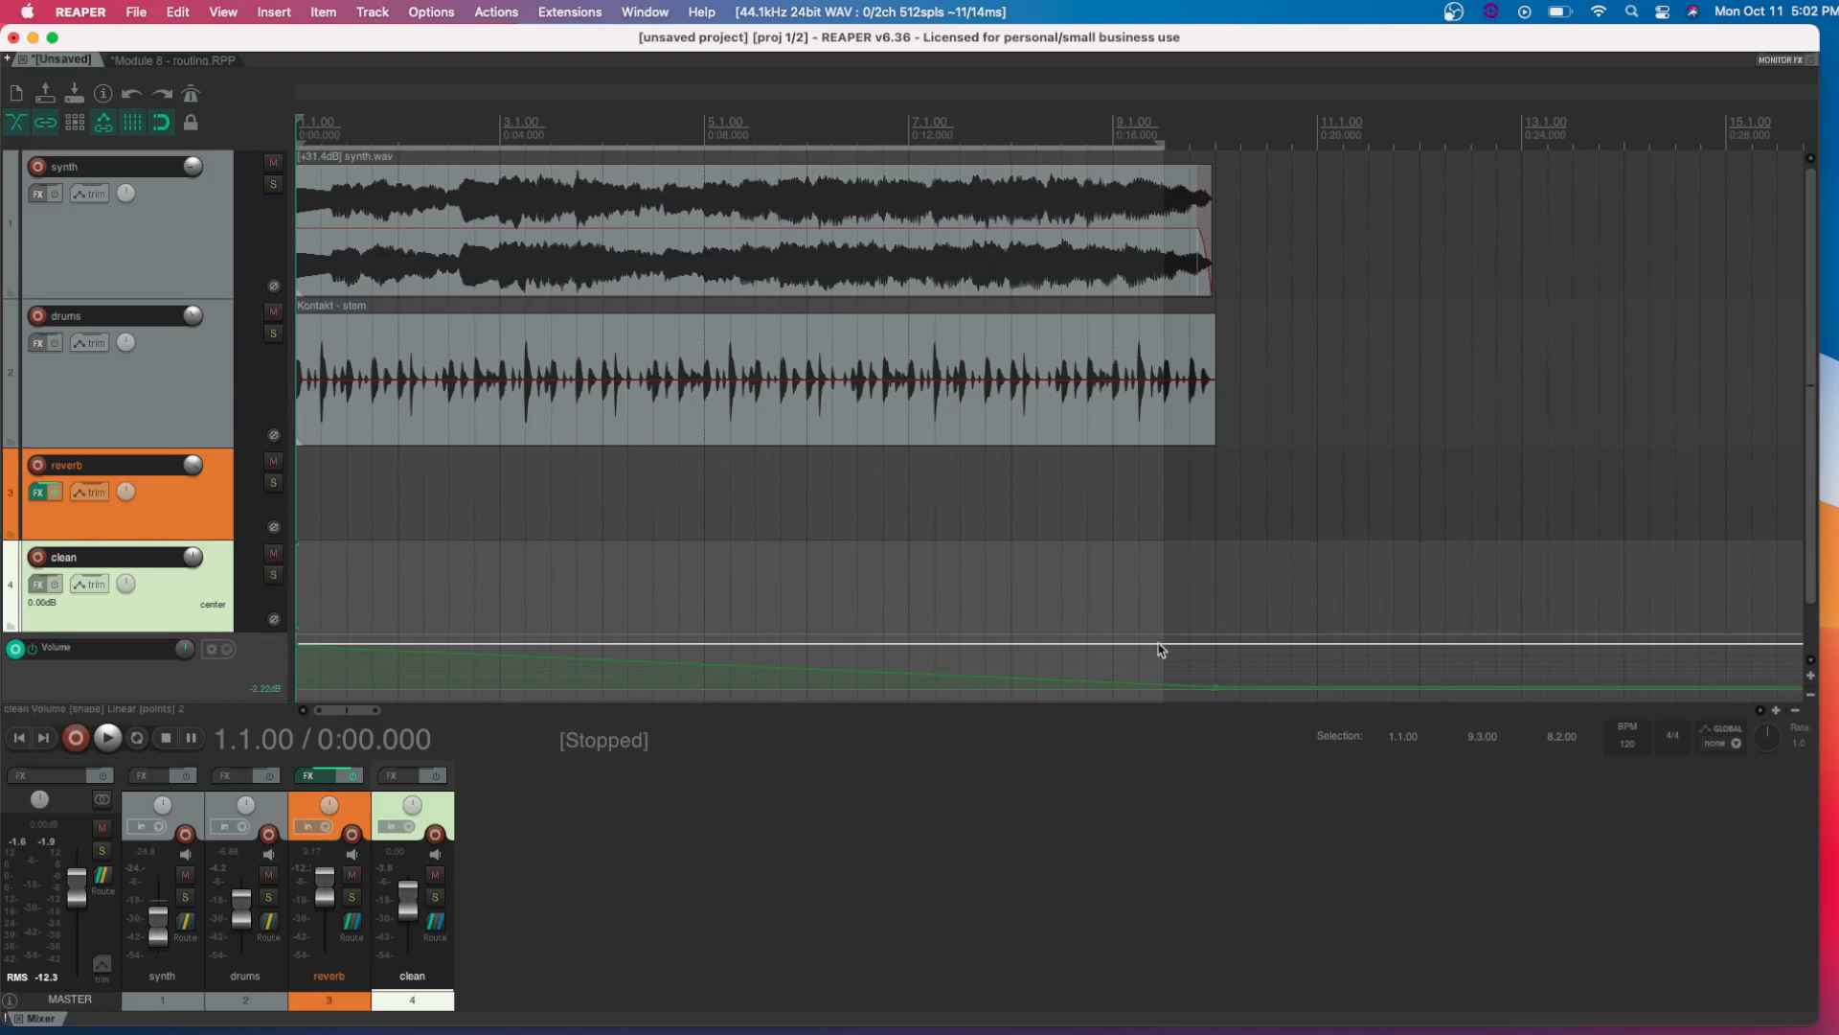
key("space")
Delete the synth track's send to the reverb track in its routing window and close the window
left_click(169, 233)
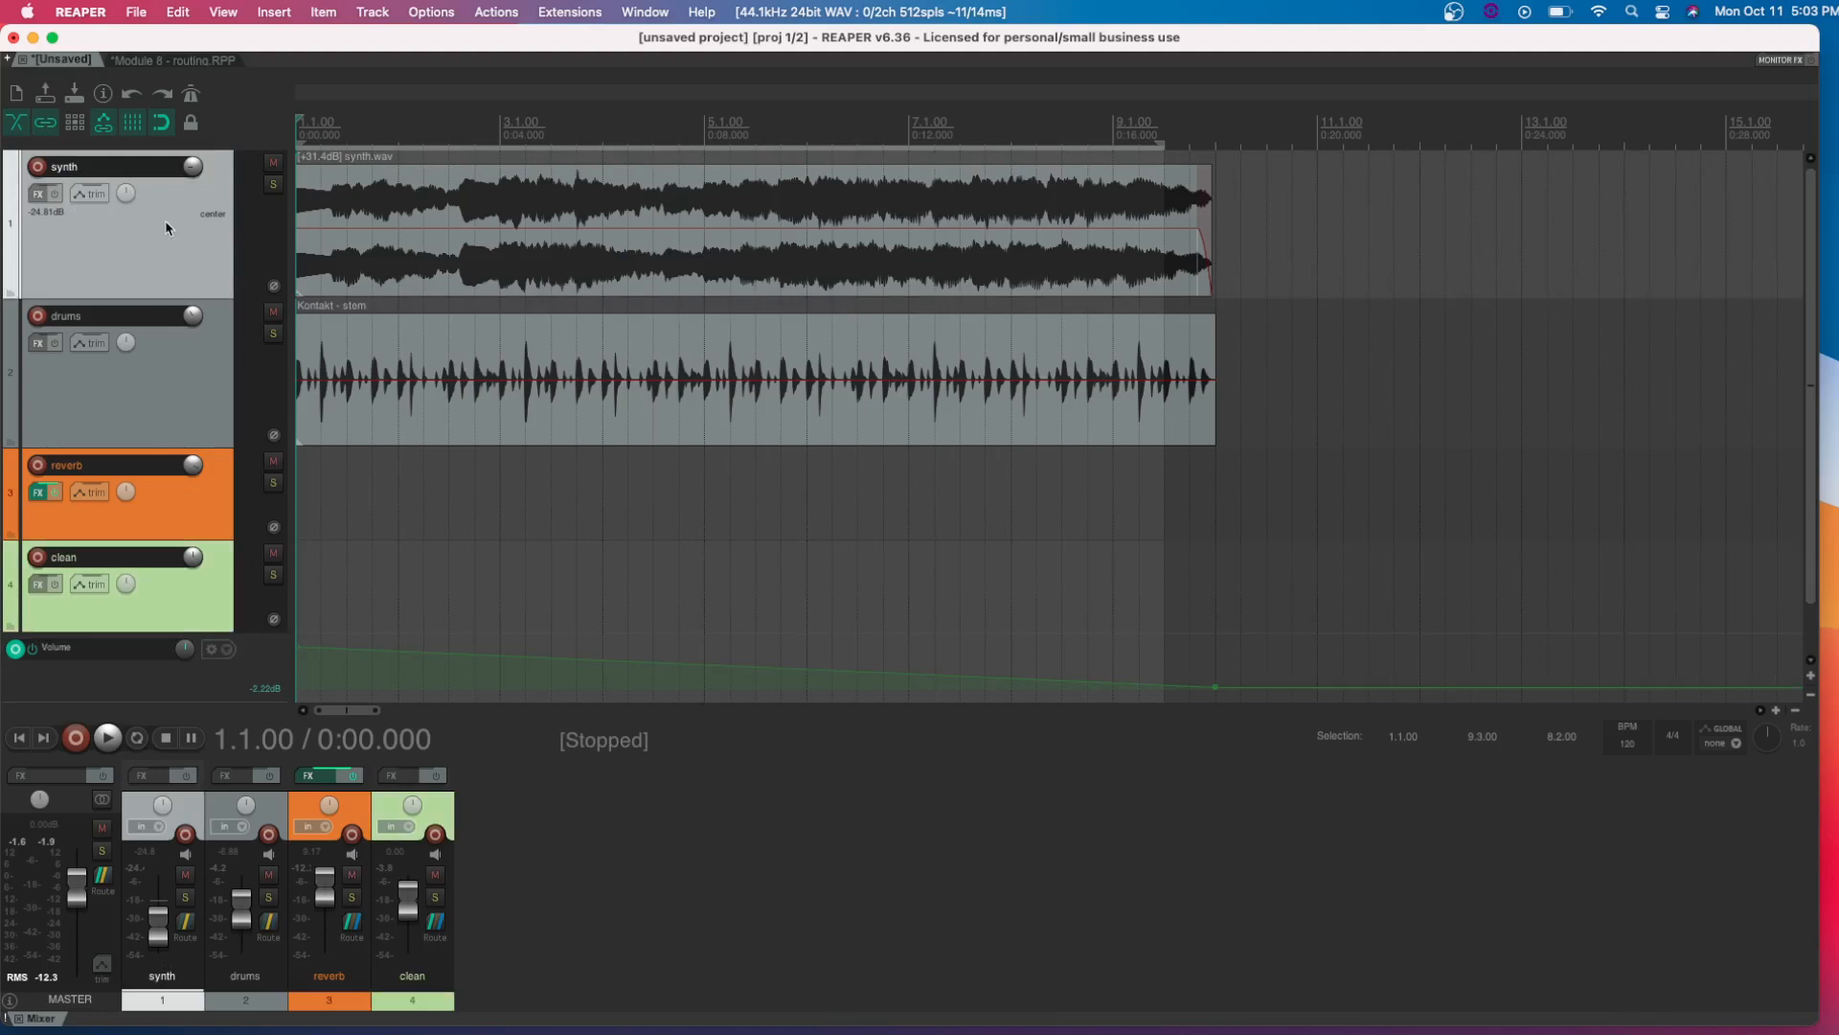
mouse_move(194, 558)
mouse_move(352, 927)
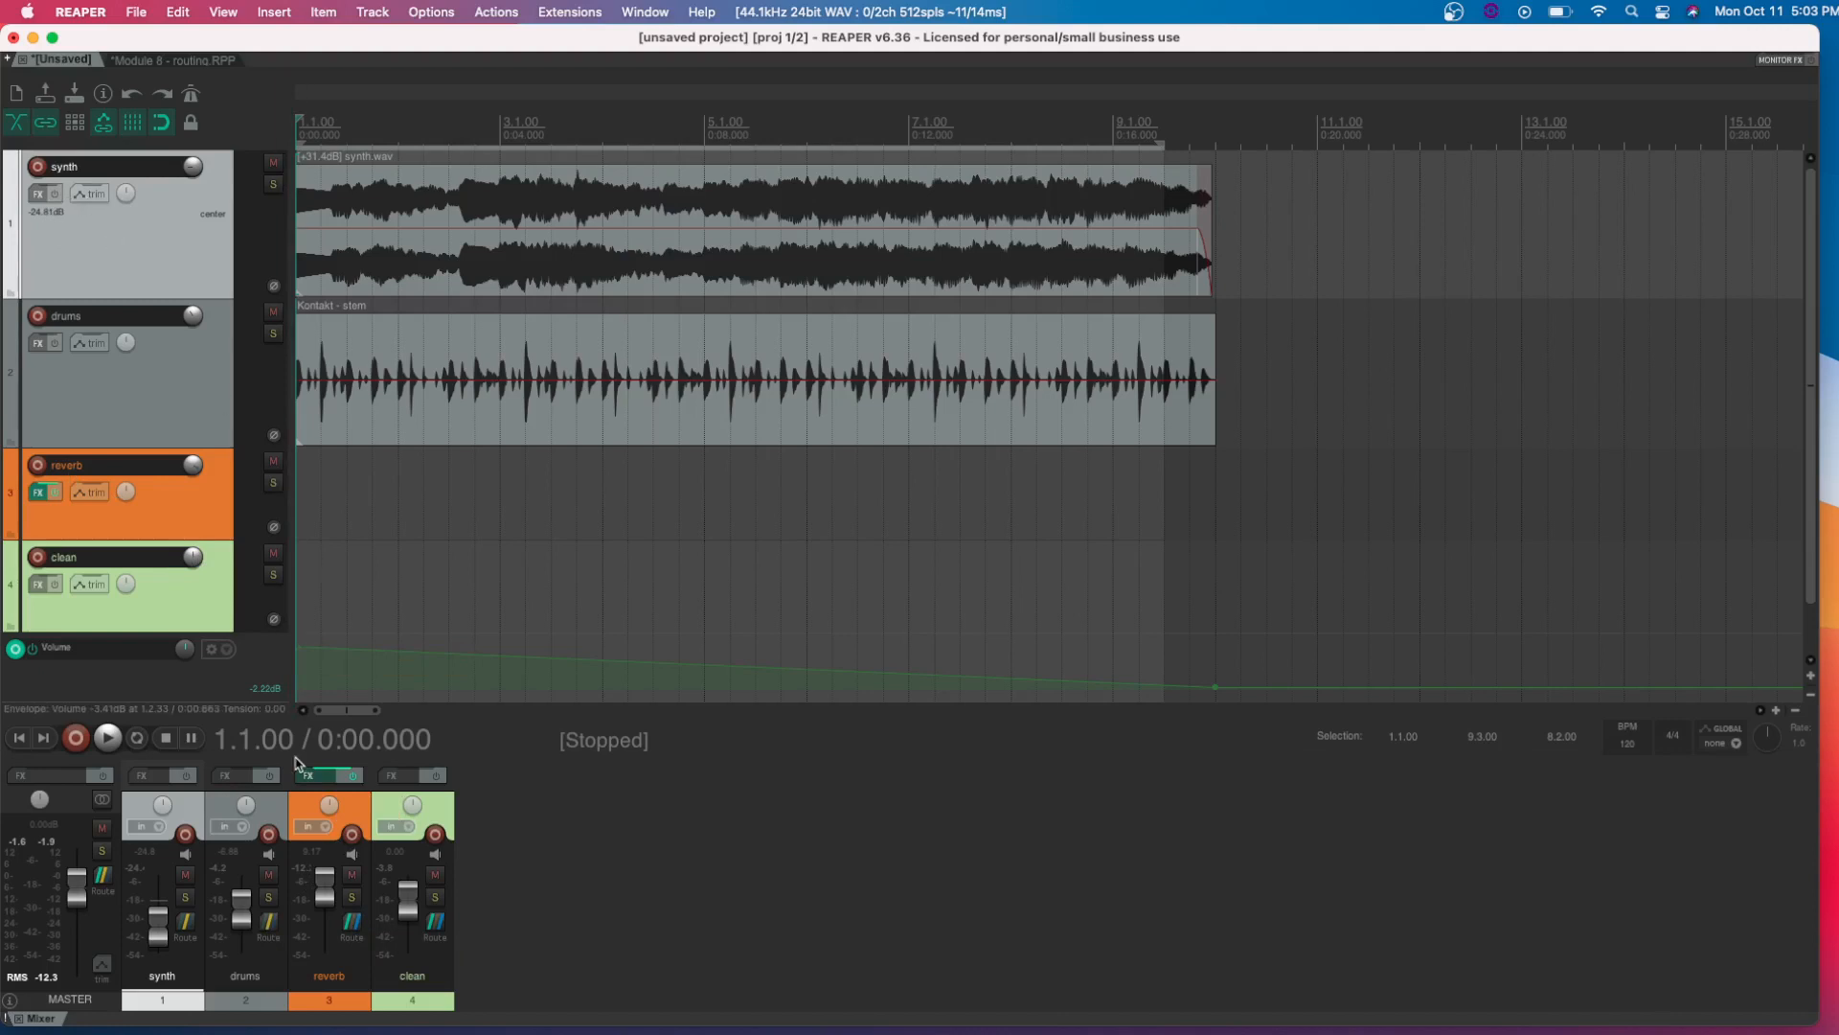
mouse_move(267, 923)
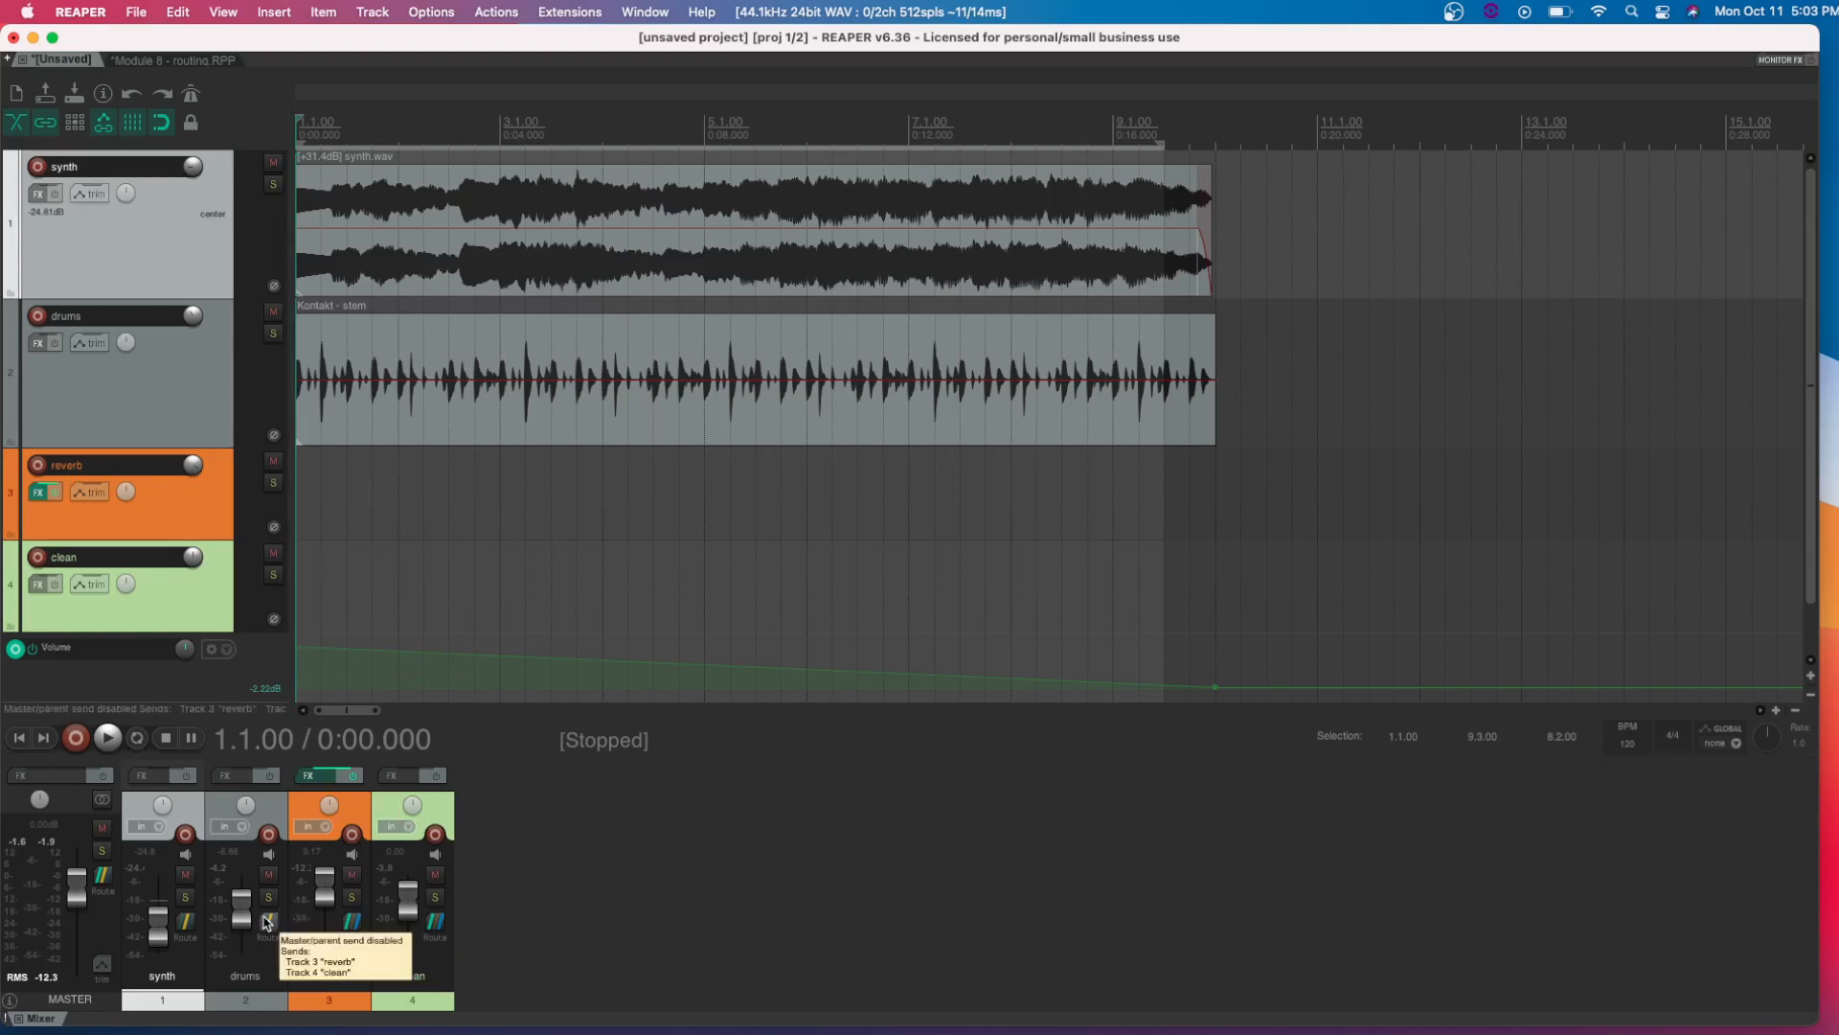
left_click(190, 925)
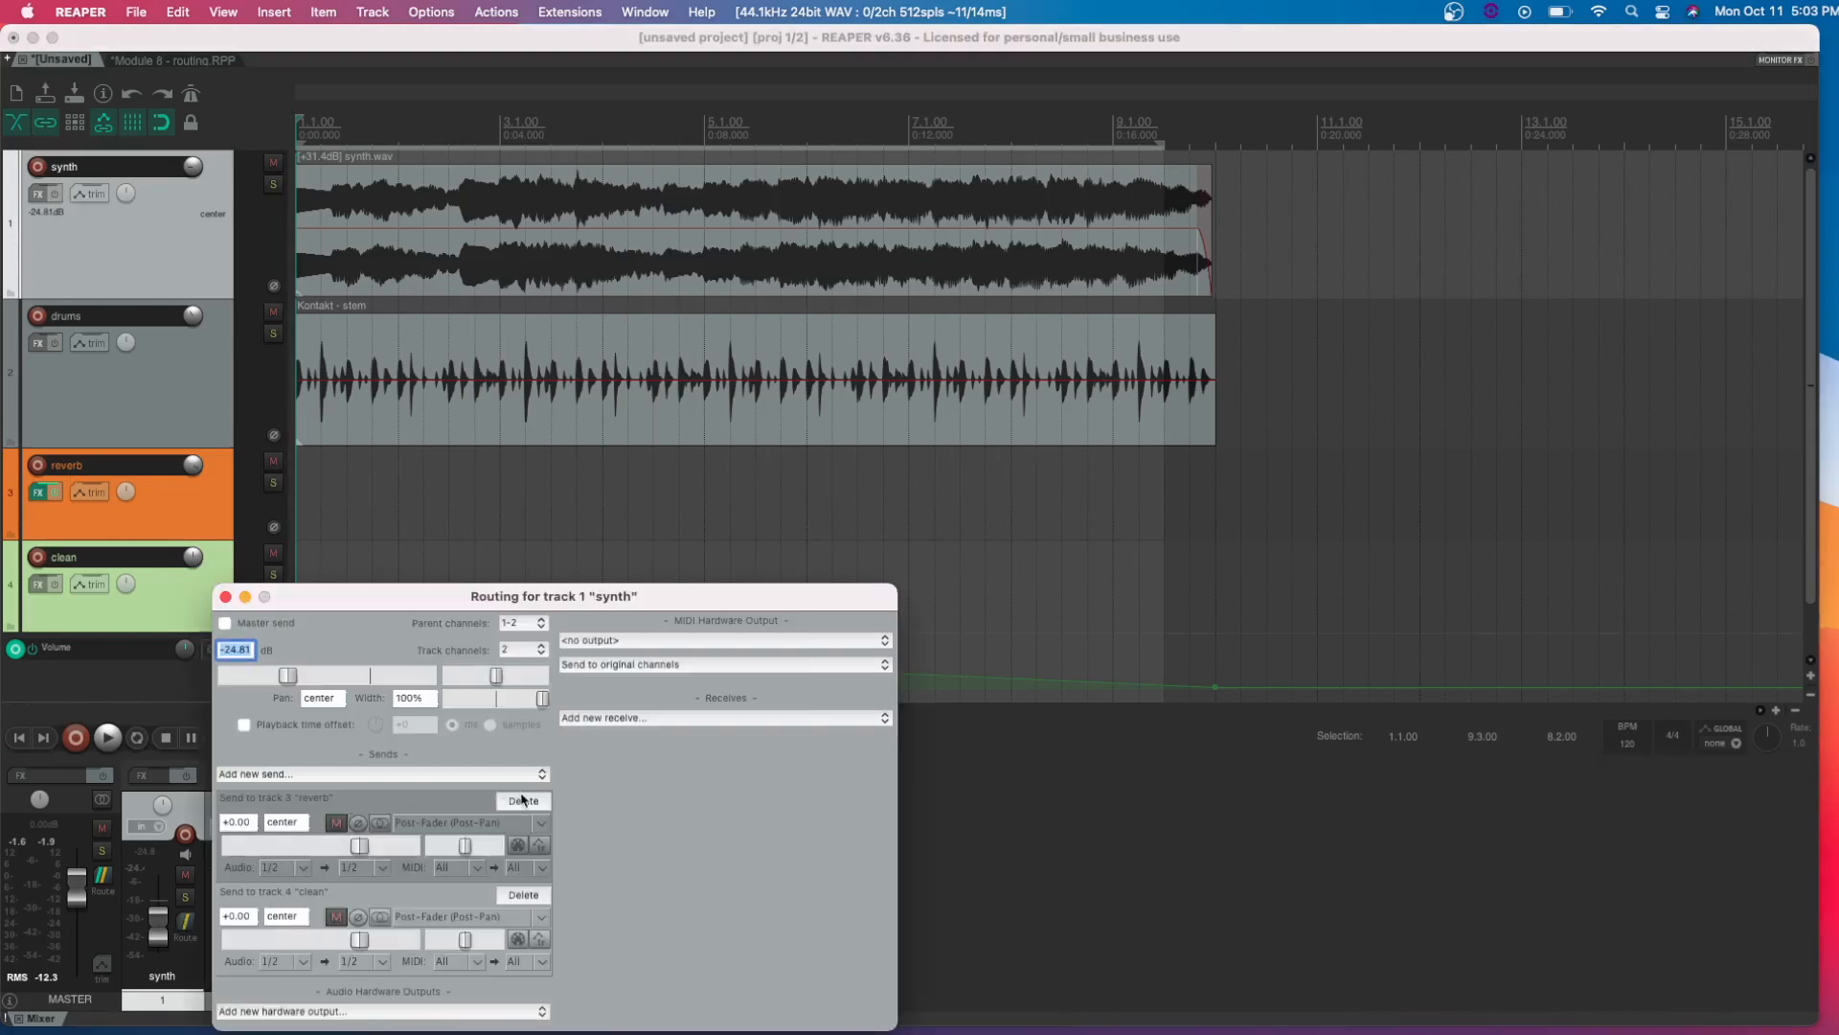
left_click(523, 799)
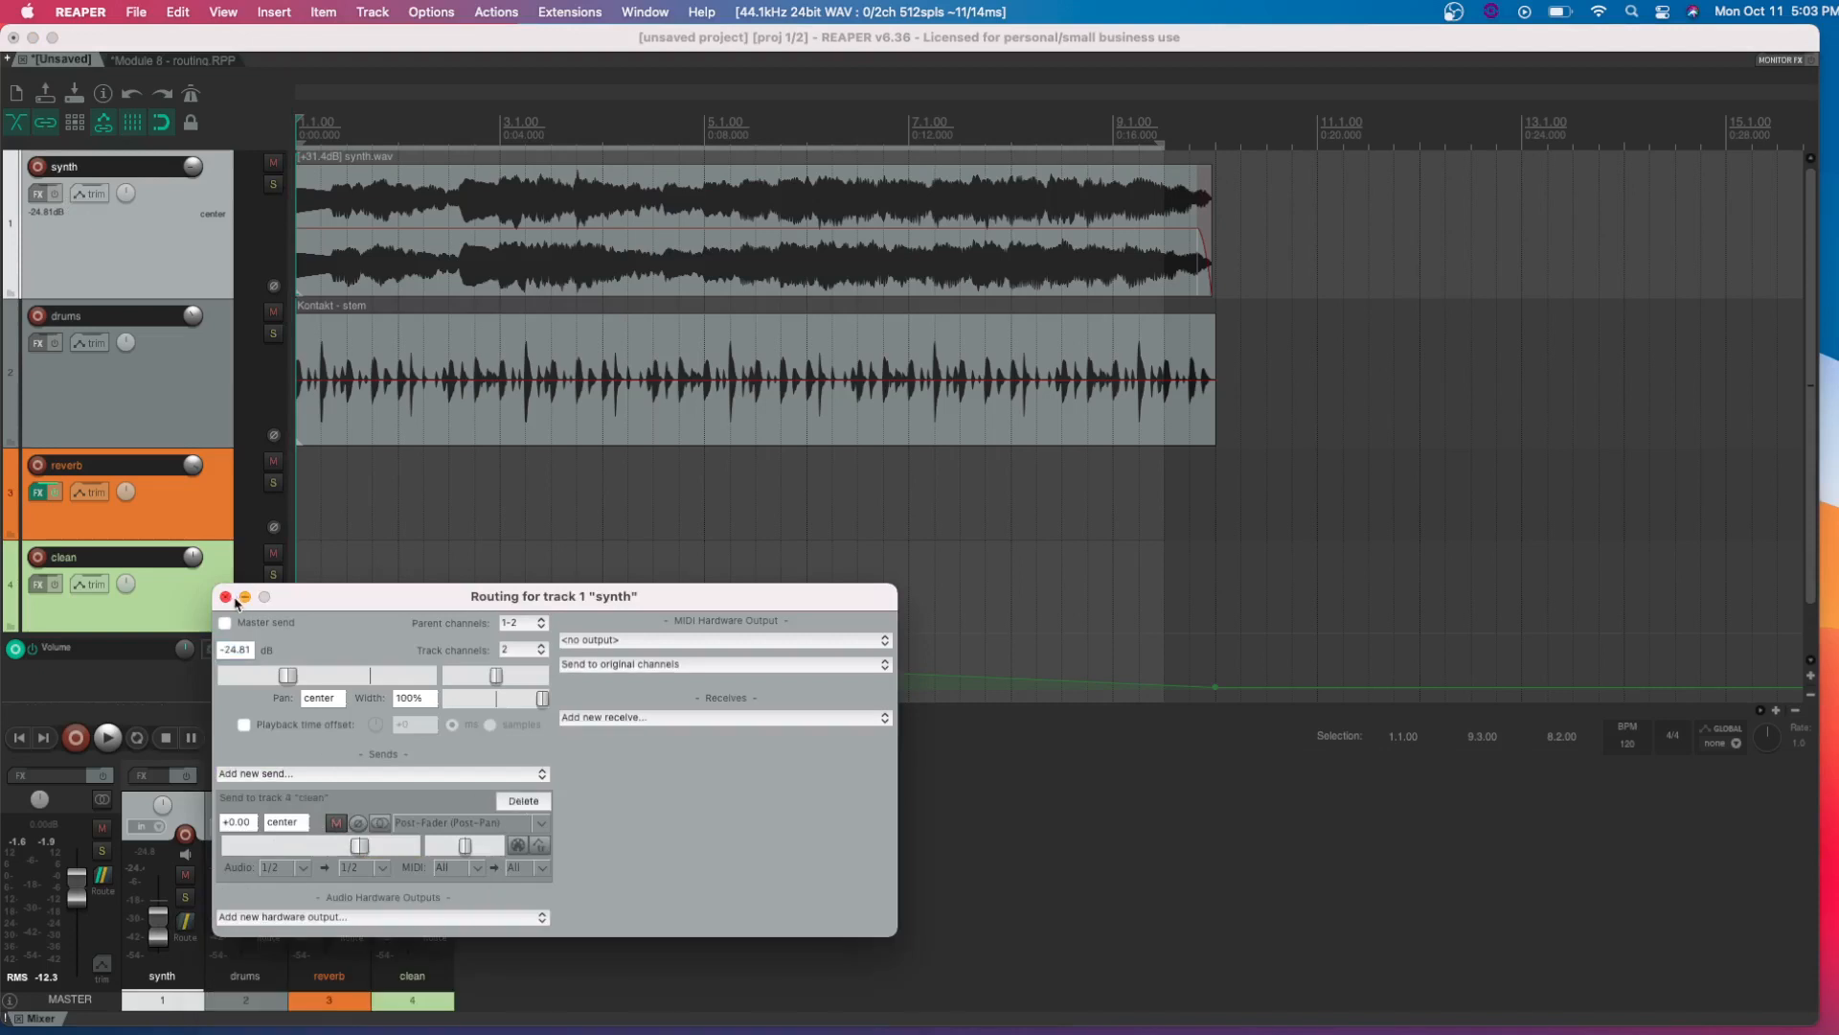
left_click(226, 597)
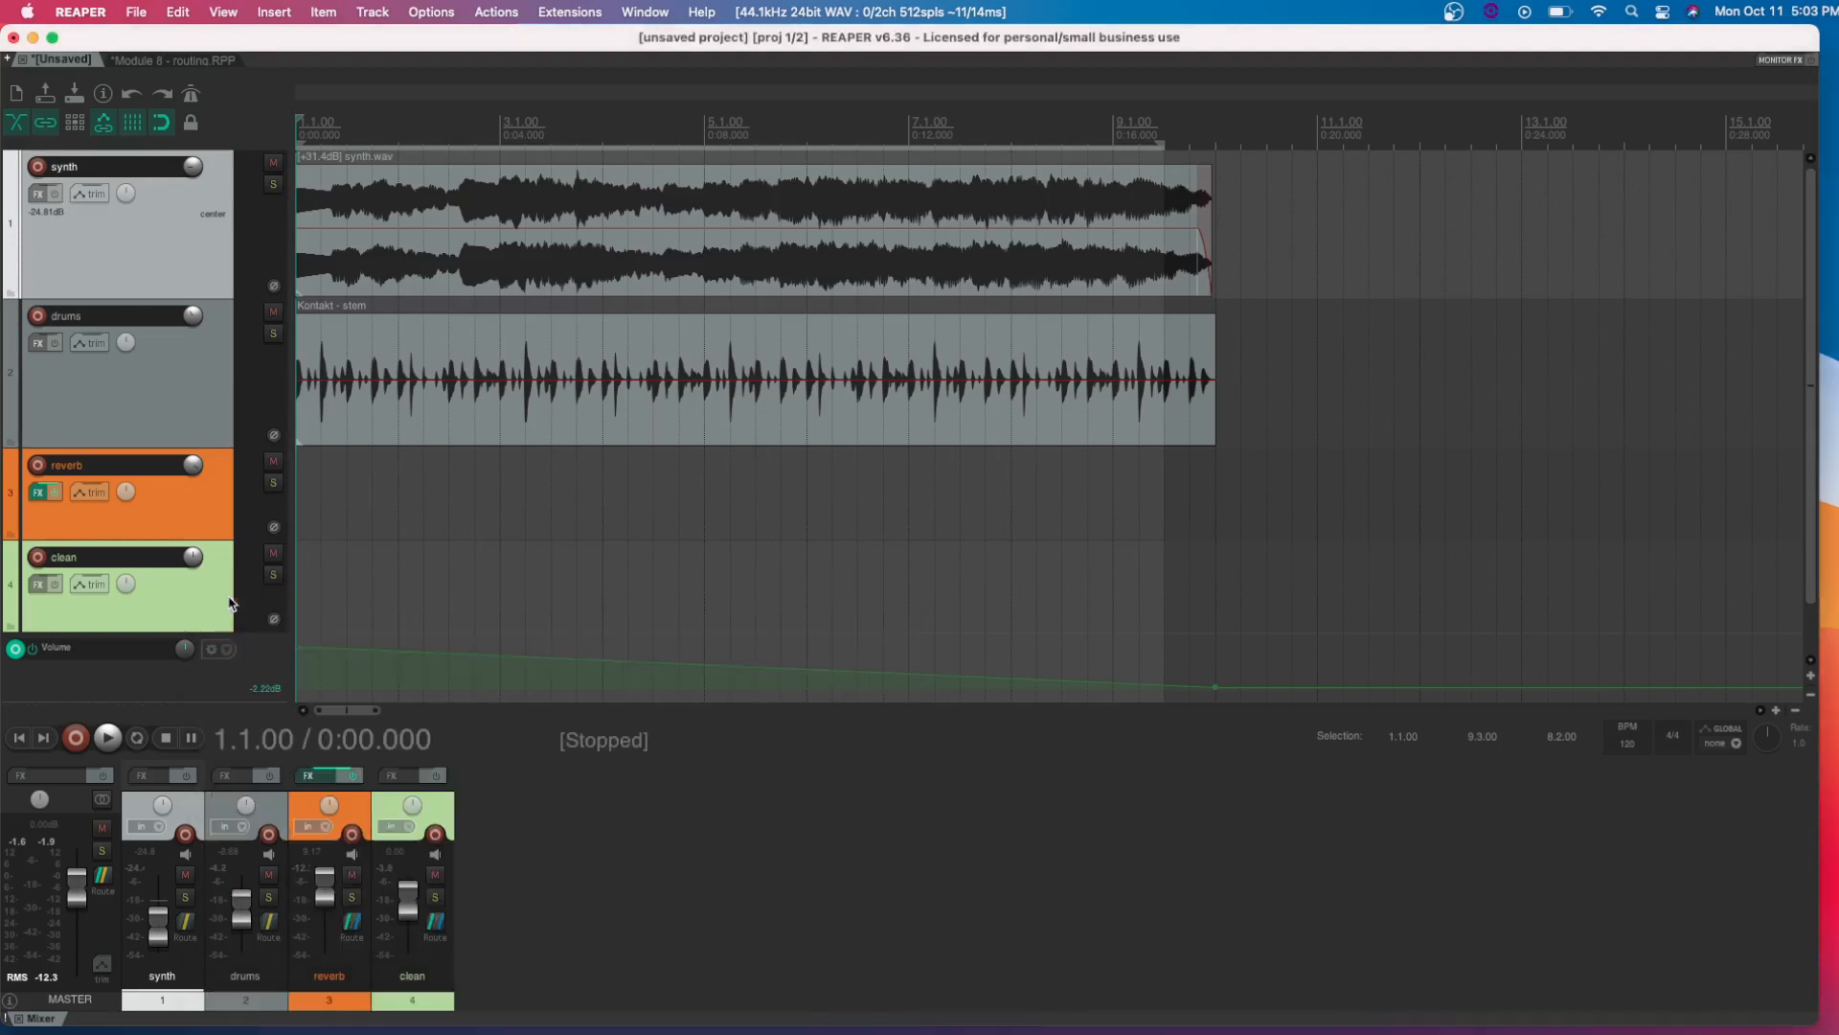
Solo the synth track and play it briefly without its reverb send
left_click(274, 184)
key("space")
key("space")
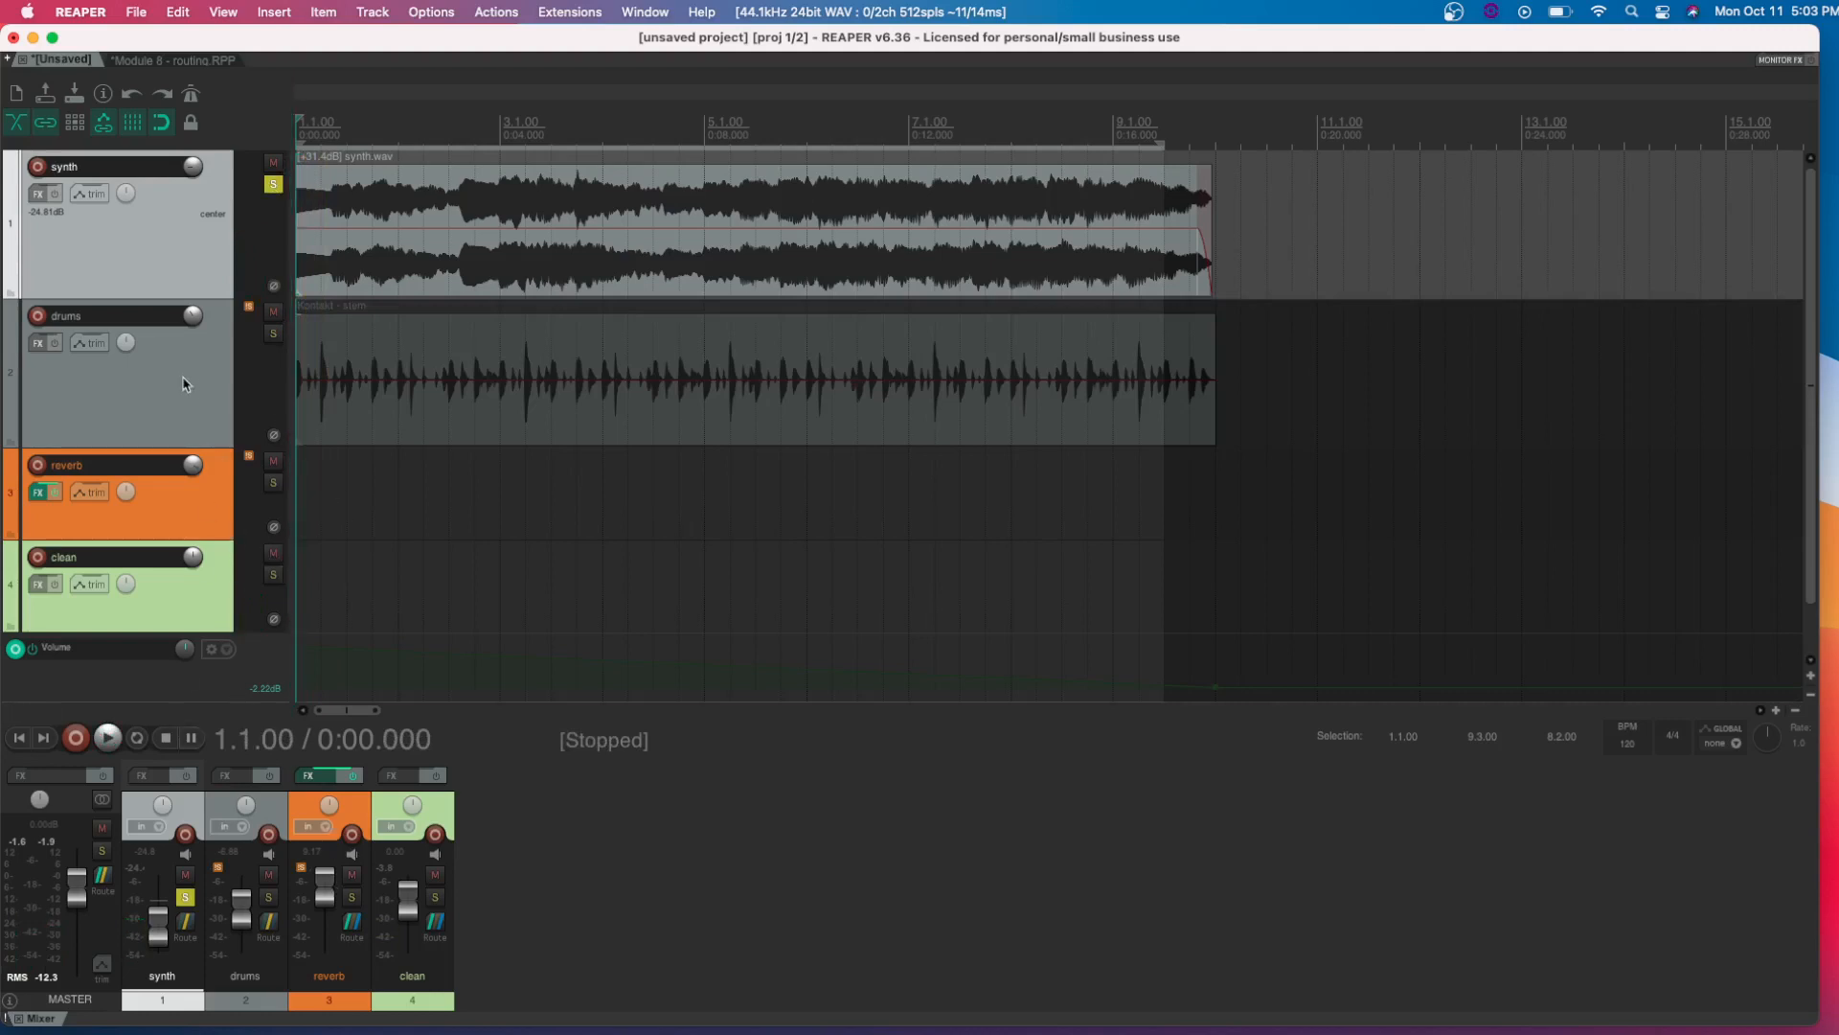
Create a send from the synth track to the reverb track directly in the mixer, keep its default settings, and play briefly
mouse_move(272, 932)
mouse_move(188, 926)
left_click(351, 920)
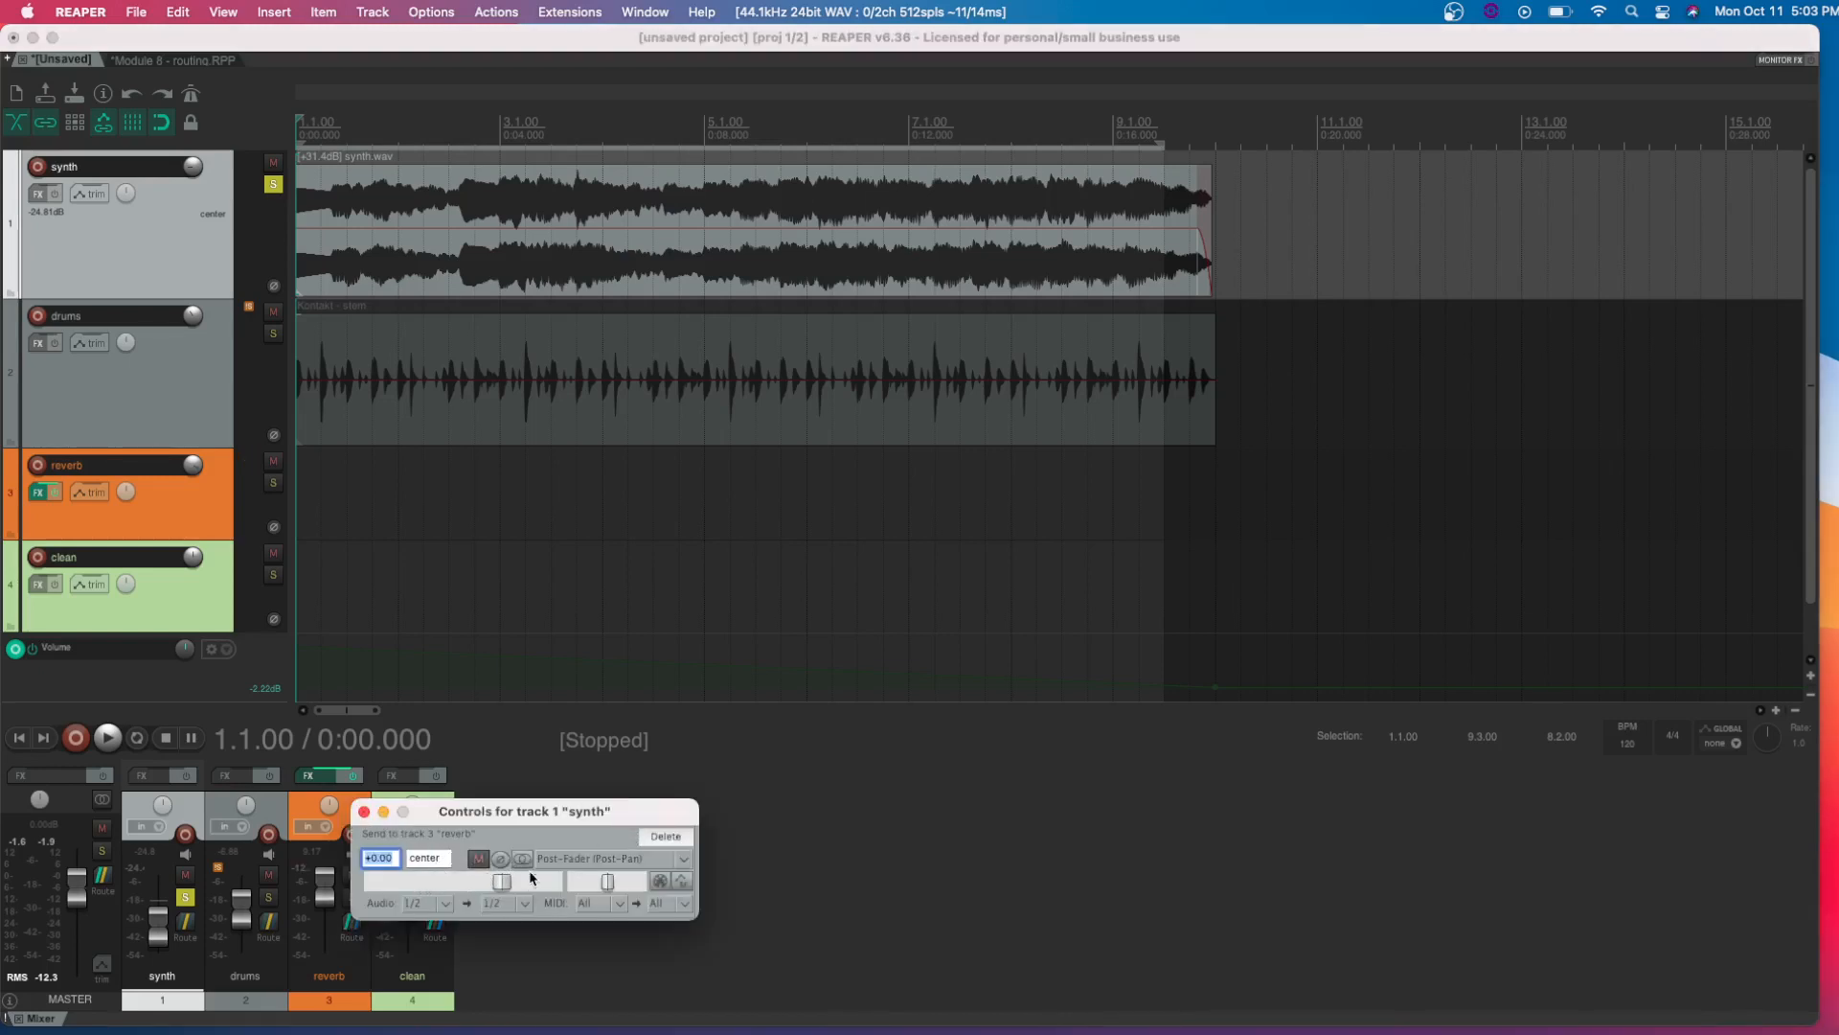
left_click(364, 812)
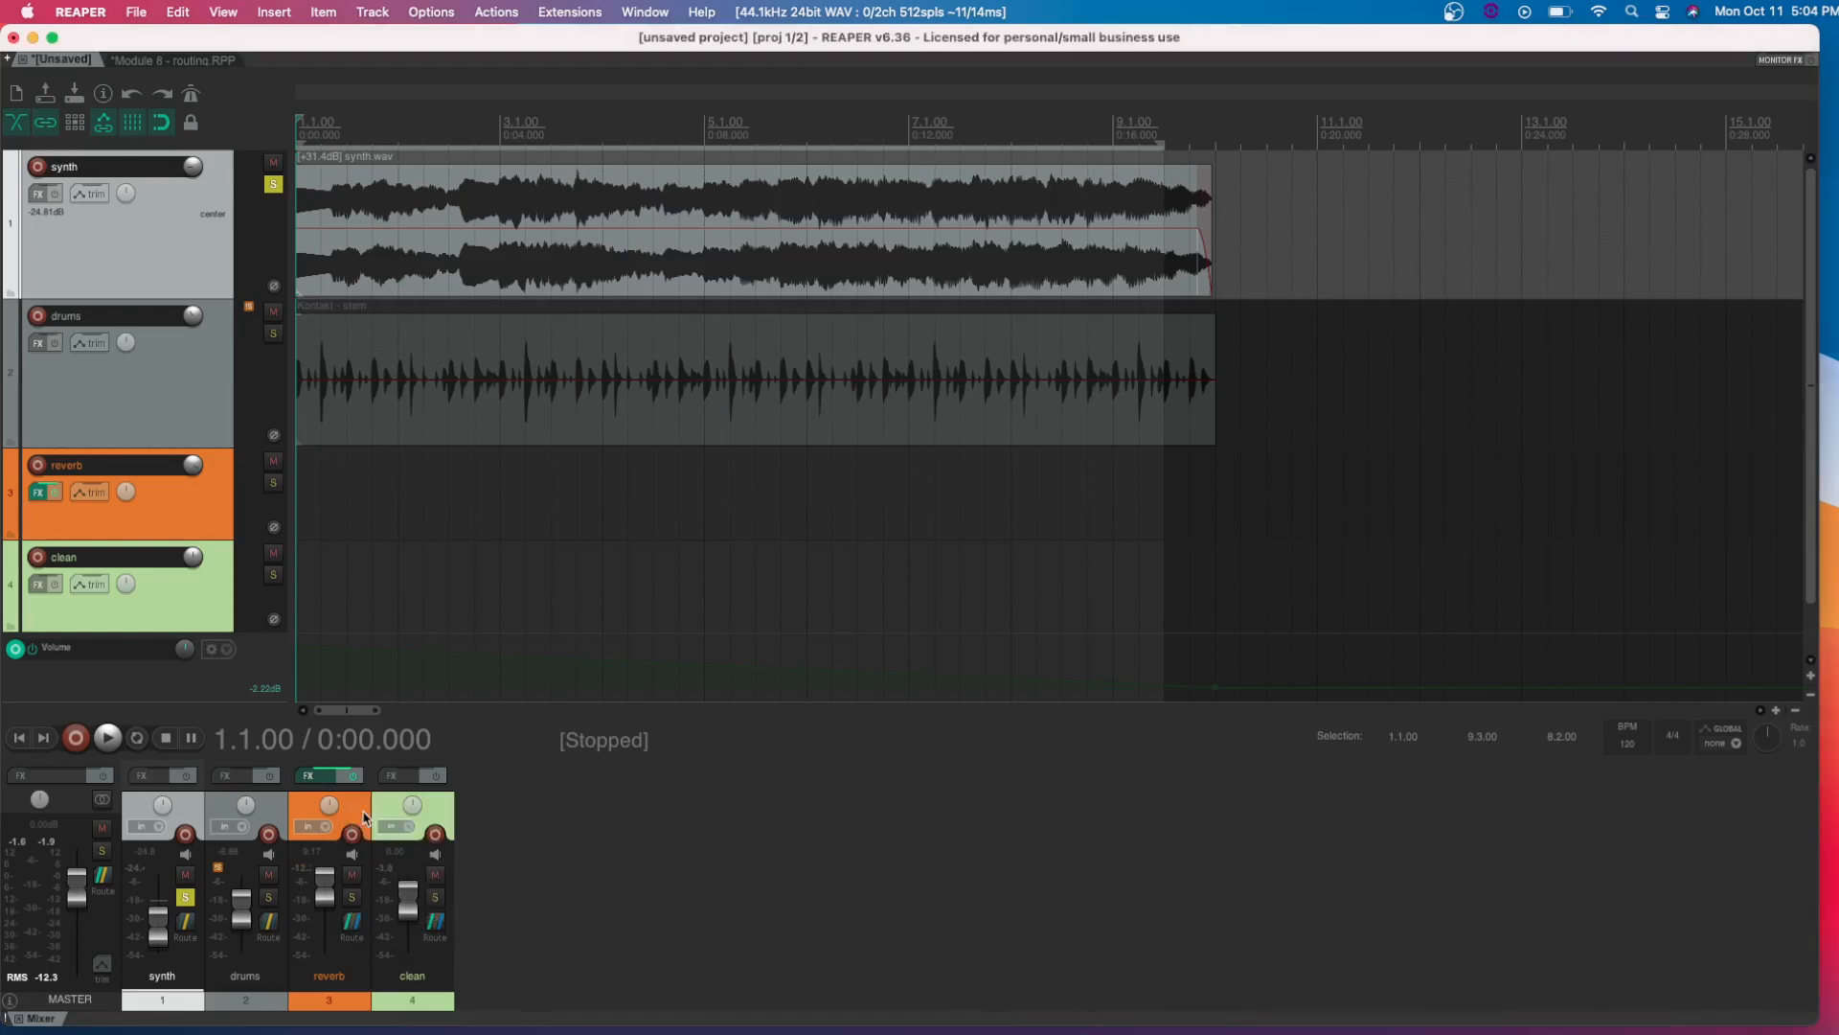
key("space")
key("space")
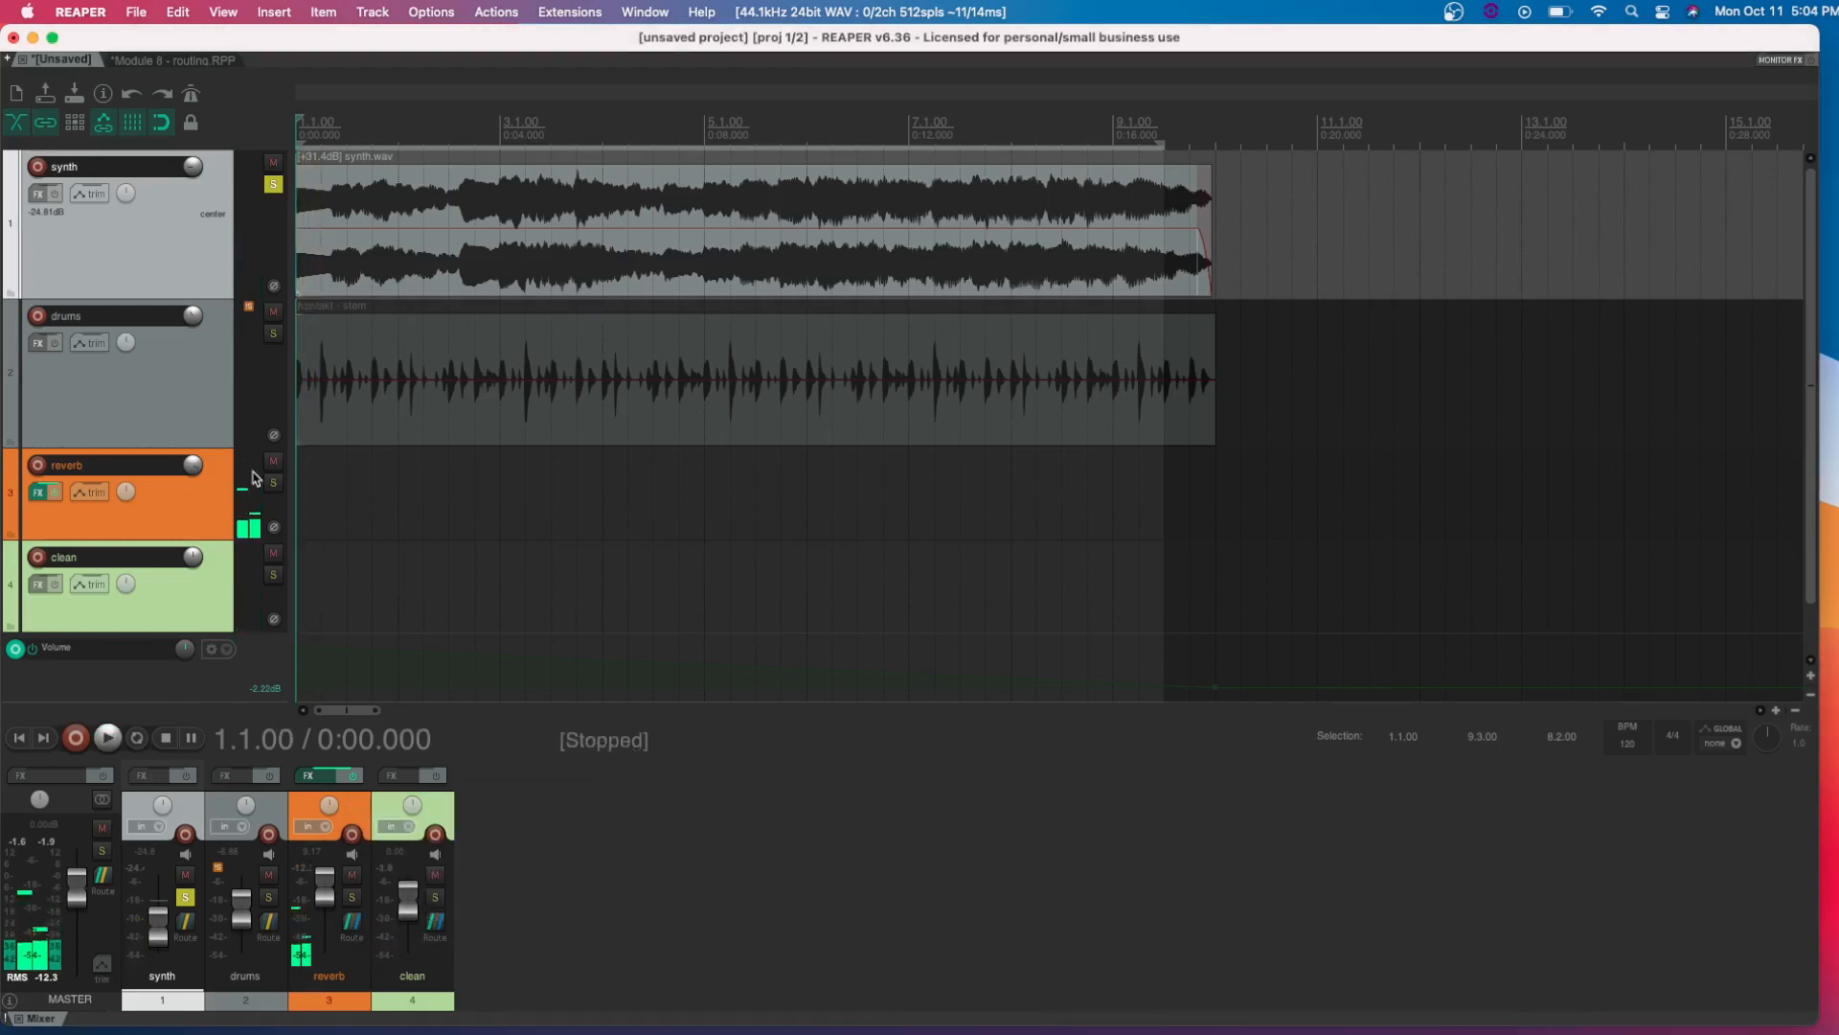